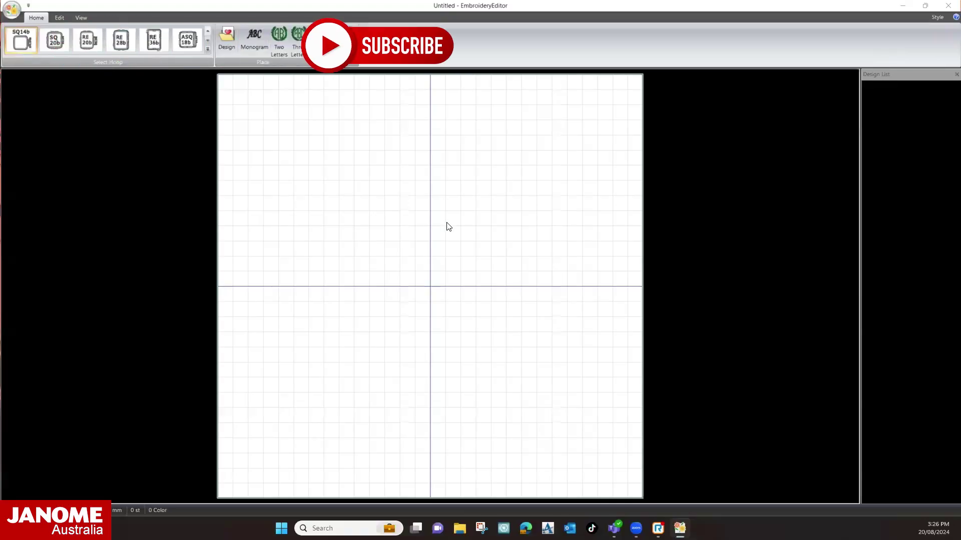
- Select the SQ20b square hoop for the new empty design
click(55, 42)
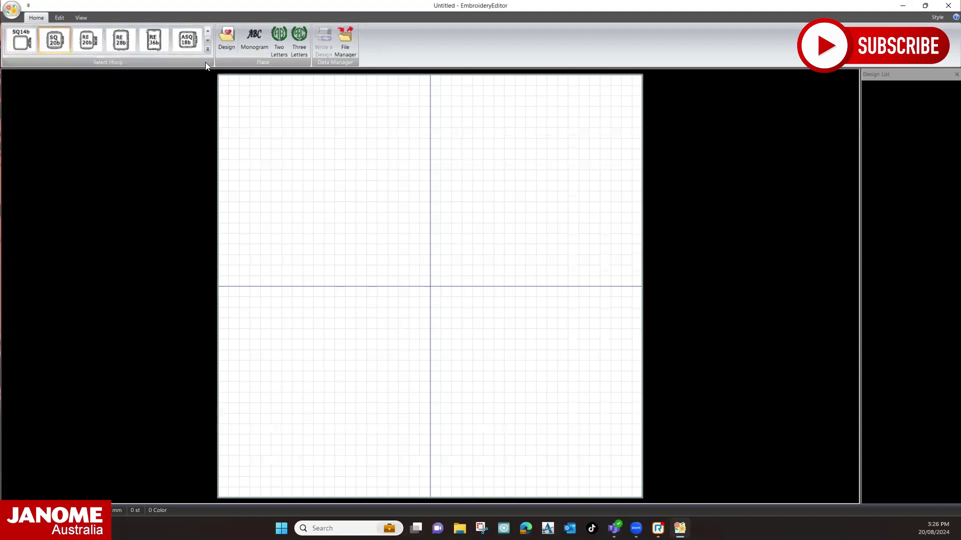
- Load Layout_90x90mm.JEF from Documents > Embroidery Designs > Janome Australia Designs
click(227, 37)
click(542, 269)
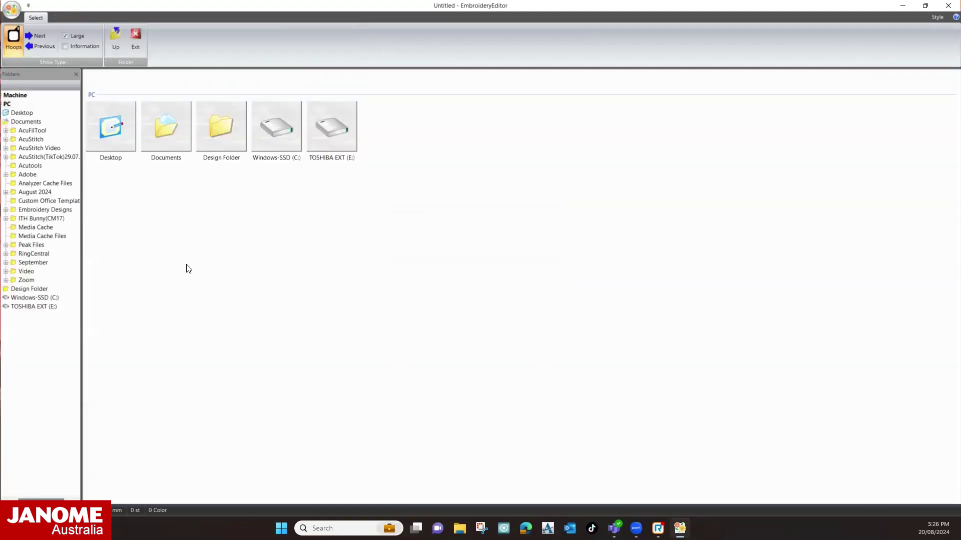
double_click(159, 127)
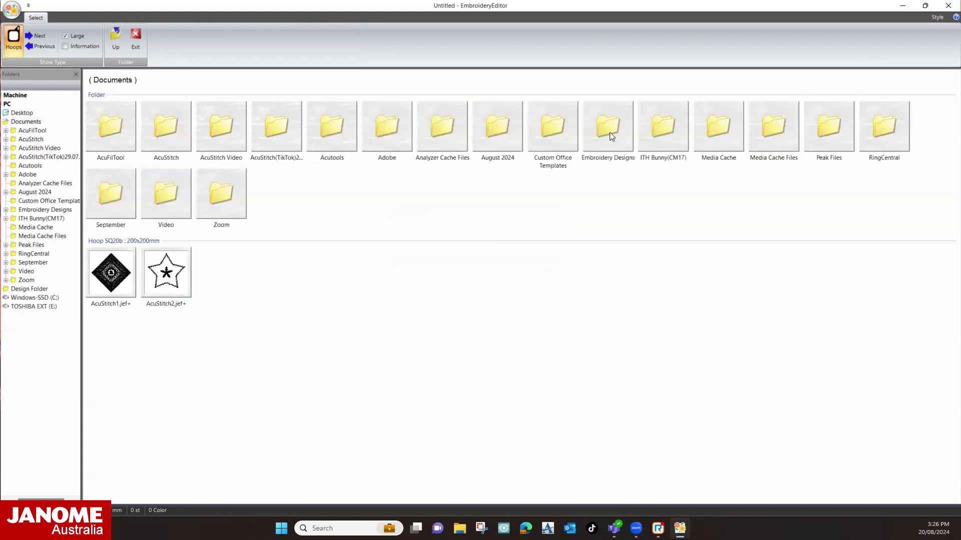
double_click(610, 132)
click(166, 128)
double_click(184, 126)
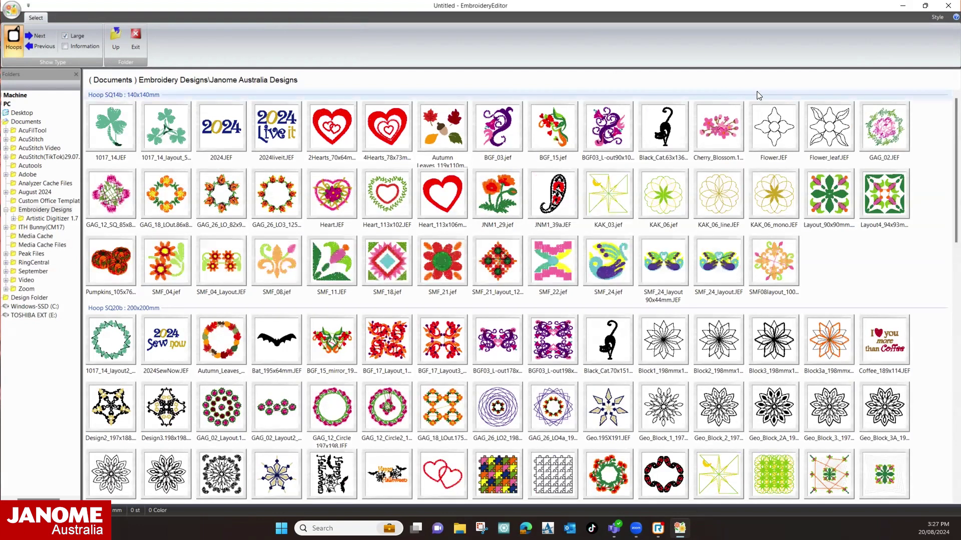
click(828, 197)
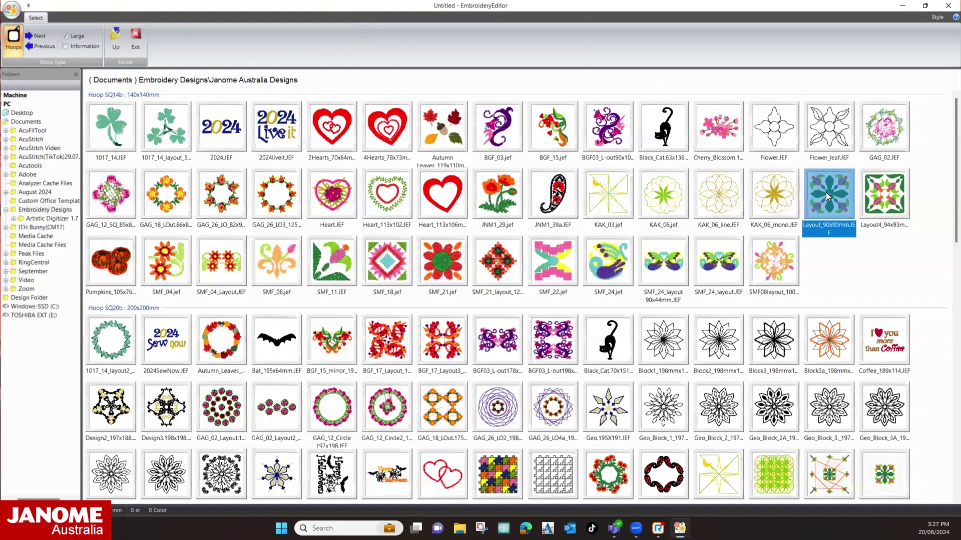
double_click(828, 197)
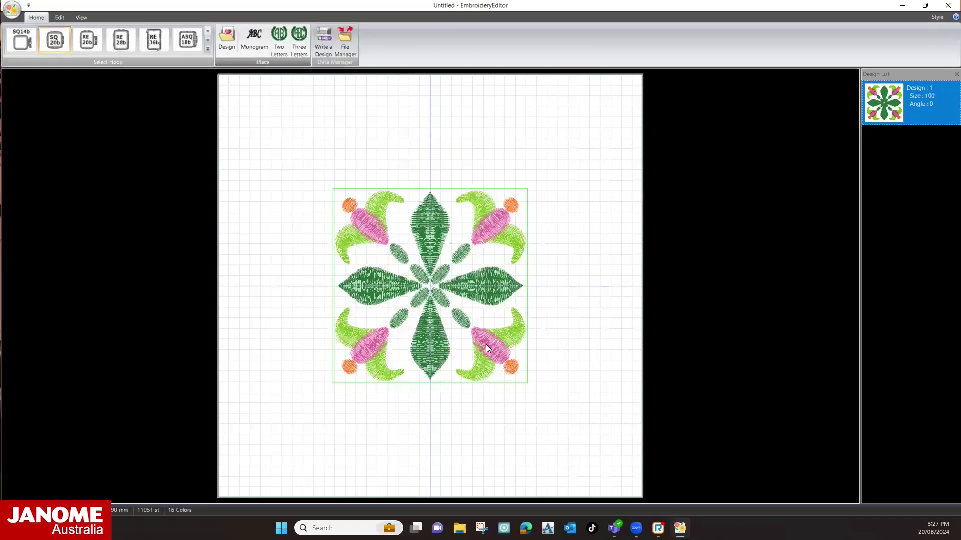
- Move the flower block to the top-left quarter and repeat it with Corner arrangement
drag(486, 344, 389, 248)
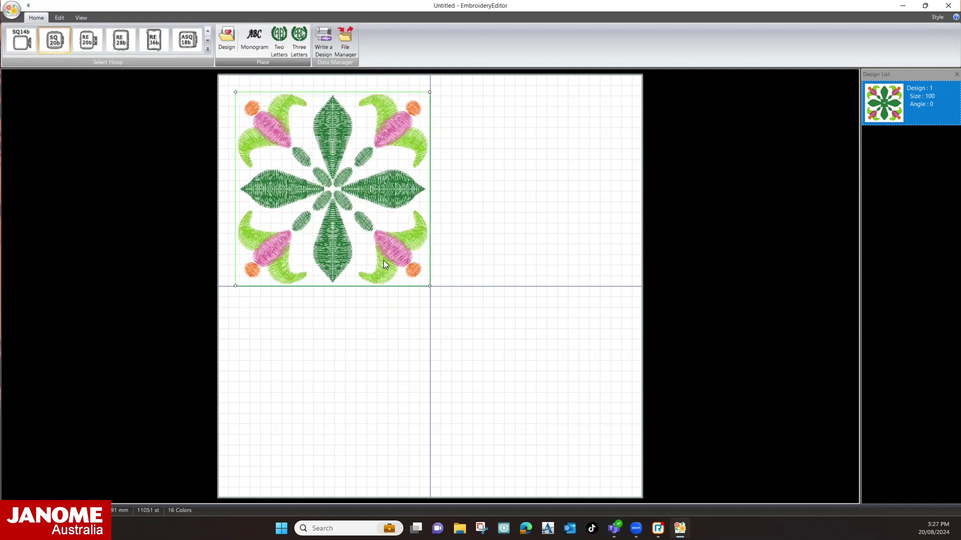
click(60, 18)
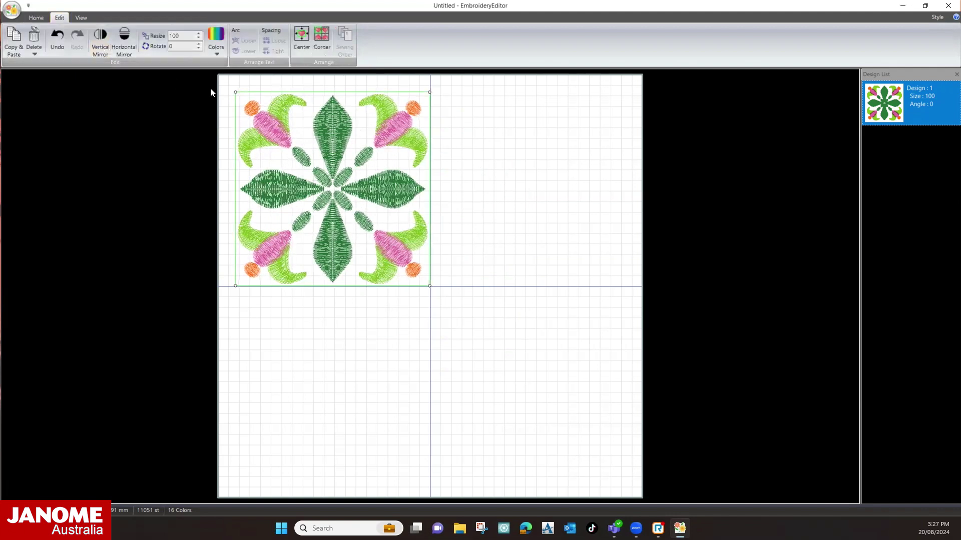
click(321, 37)
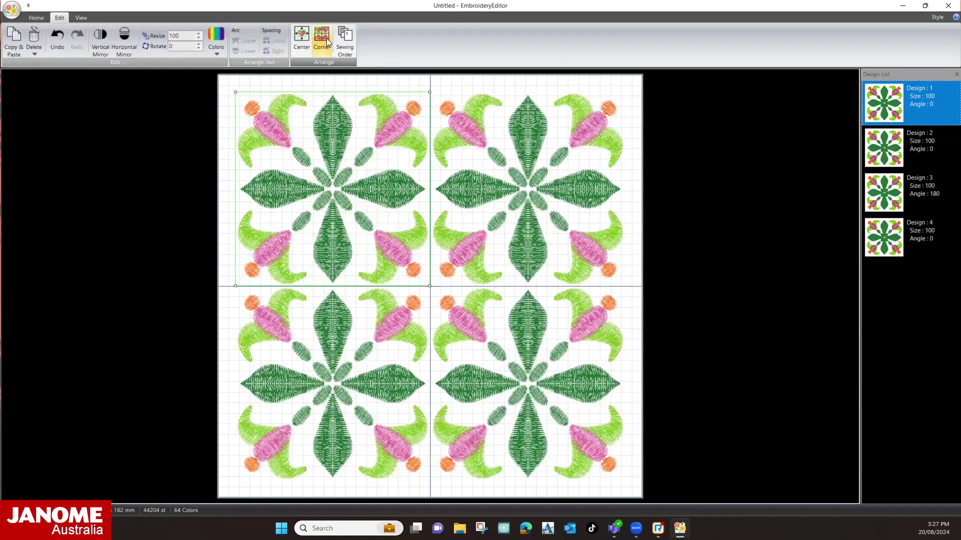
click(40, 18)
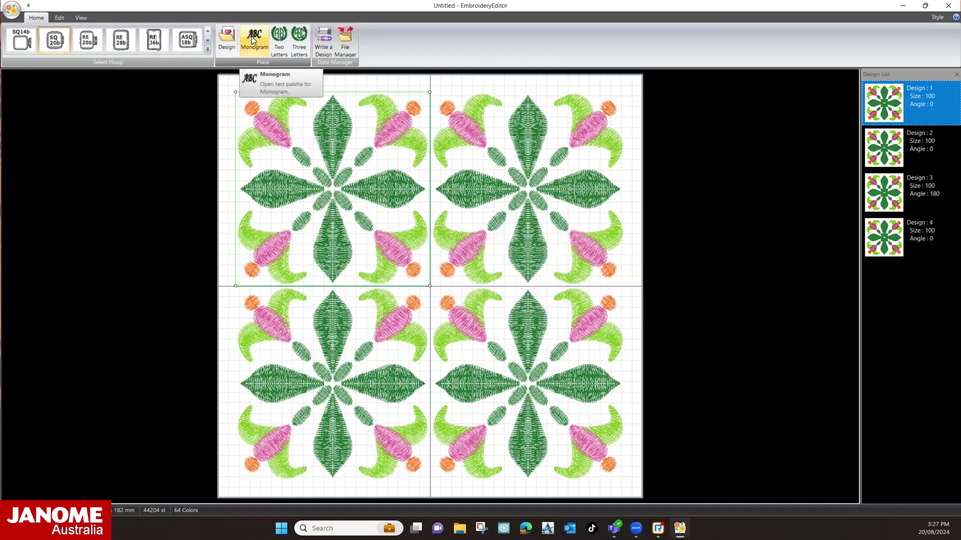
- Save the four-block layout through Save As with the file name 'Flower Block'
click(12, 10)
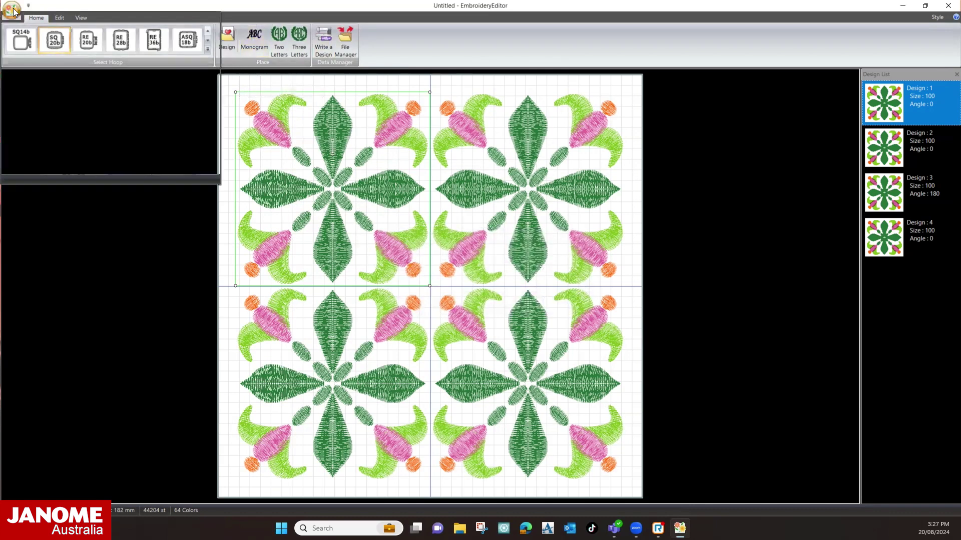
click(64, 97)
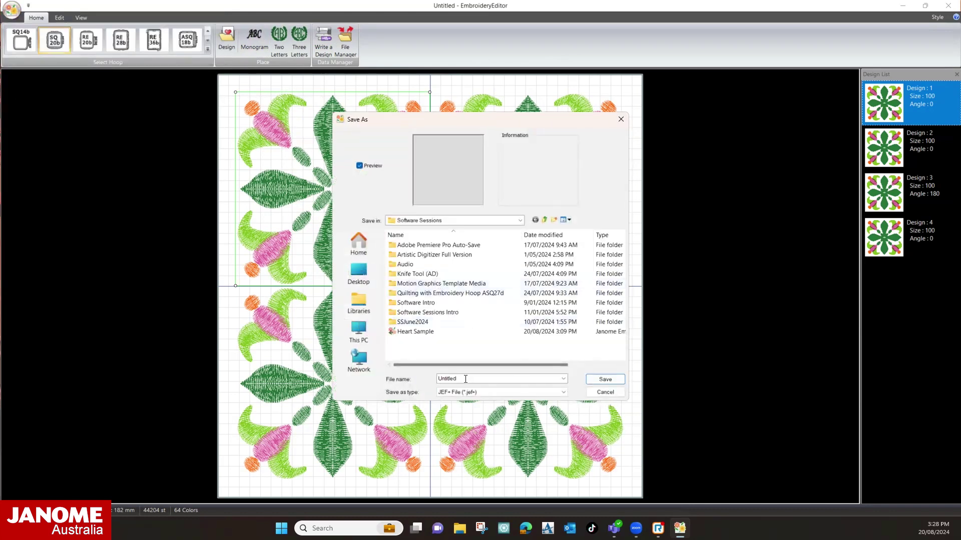
click(465, 379)
text(Flower Block)
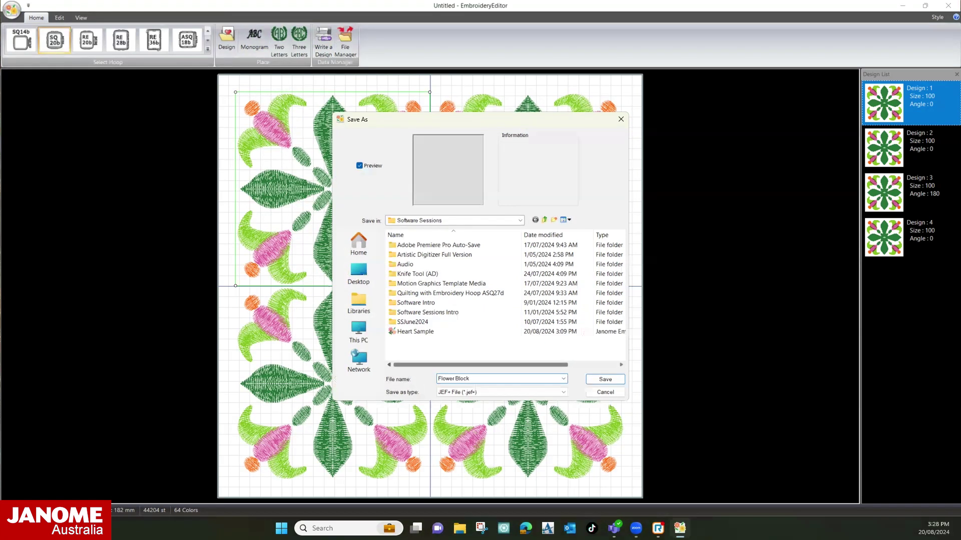
click(604, 380)
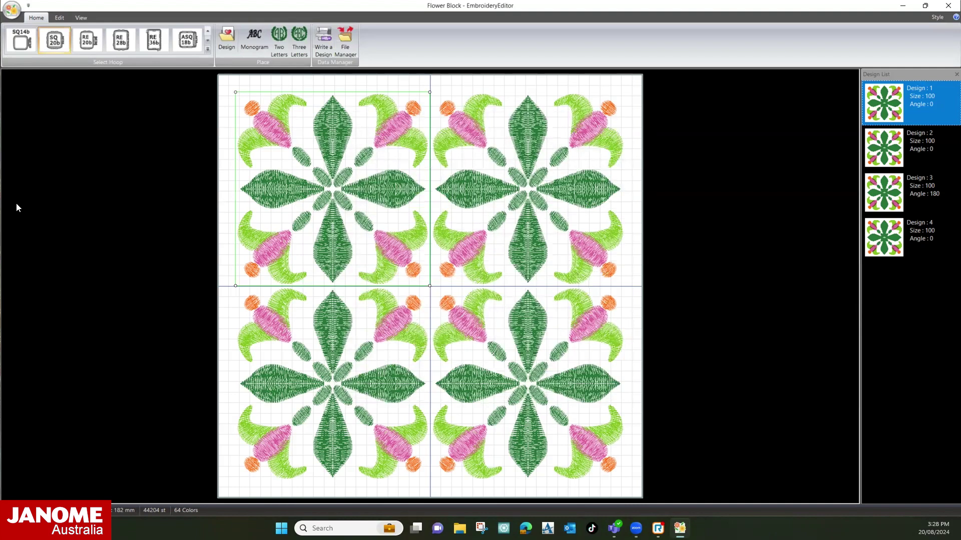
- Write Flower Block.jef into USB Drive > Embf using Write a Design
click(12, 10)
click(46, 34)
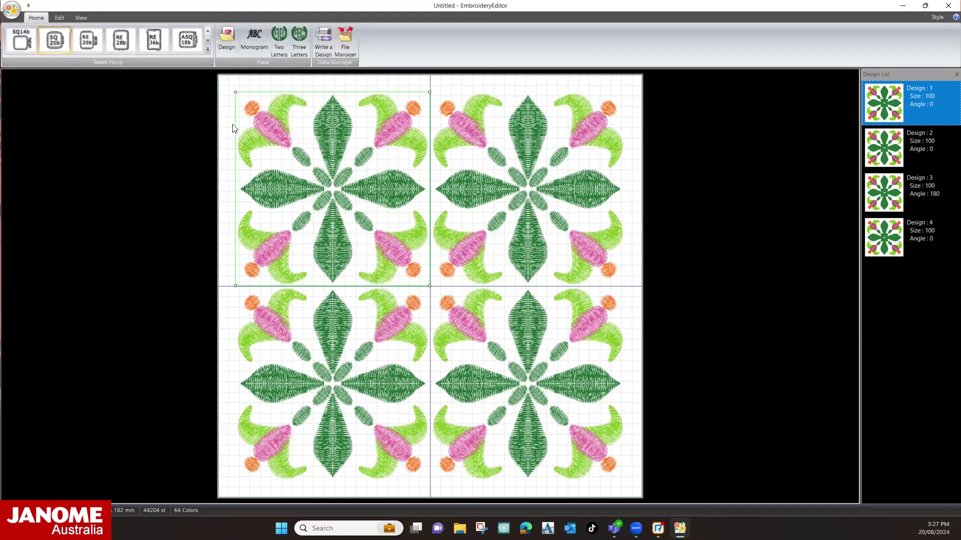
click(324, 40)
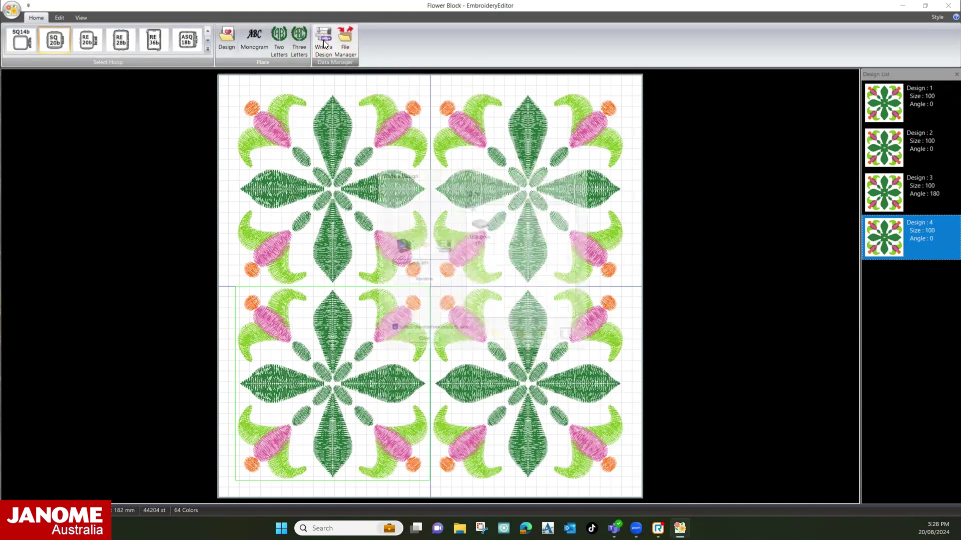
double_click(477, 225)
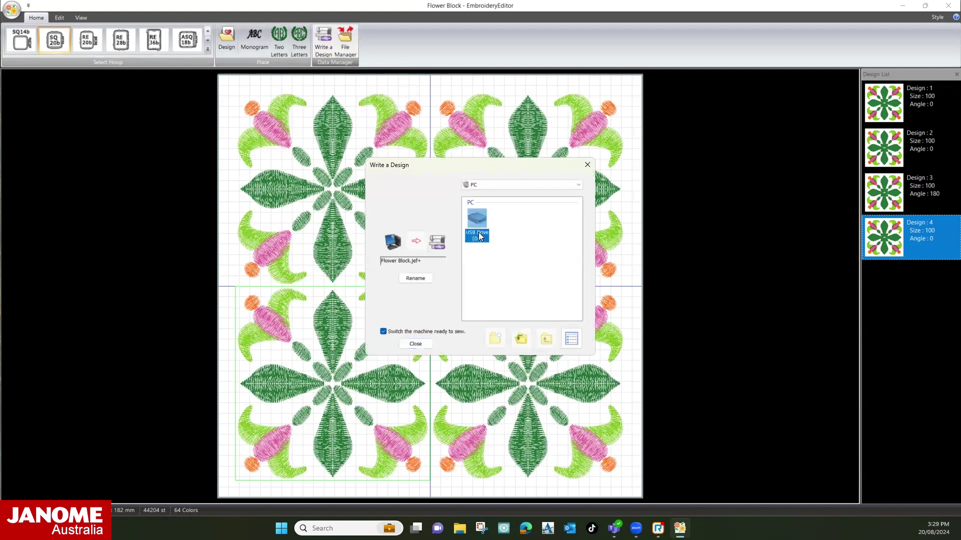
double_click(481, 213)
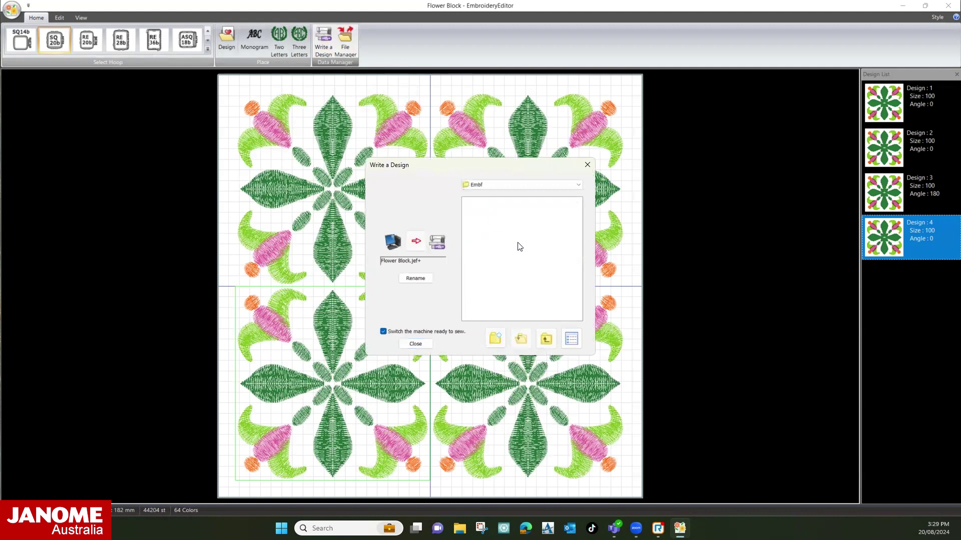
click(416, 243)
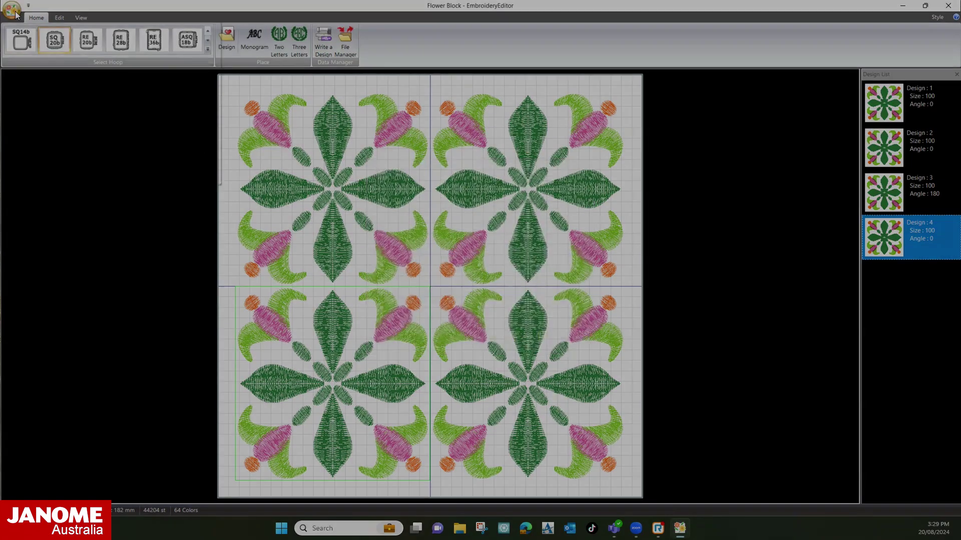
- Start a new design and create a laurel-wreath LK two-letter monogram
click(11, 8)
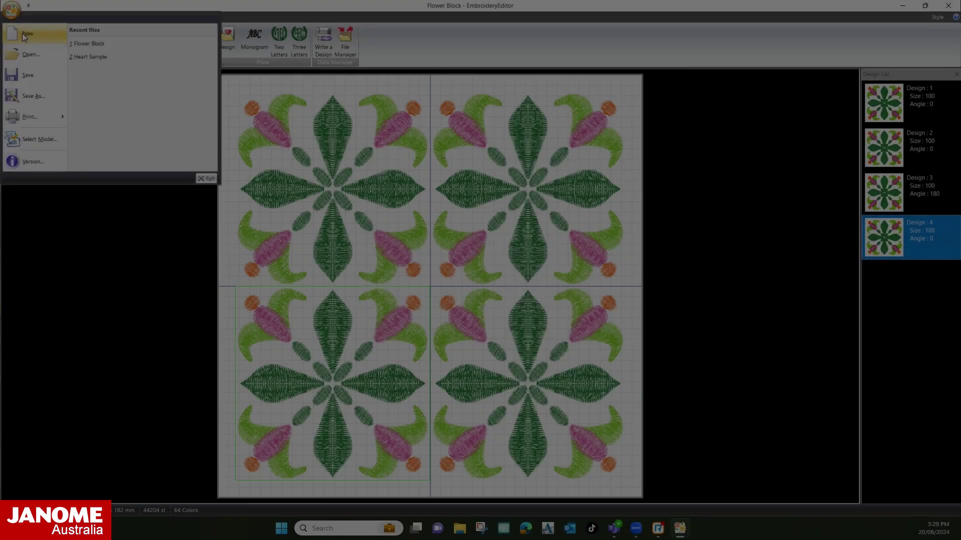
key(Return)
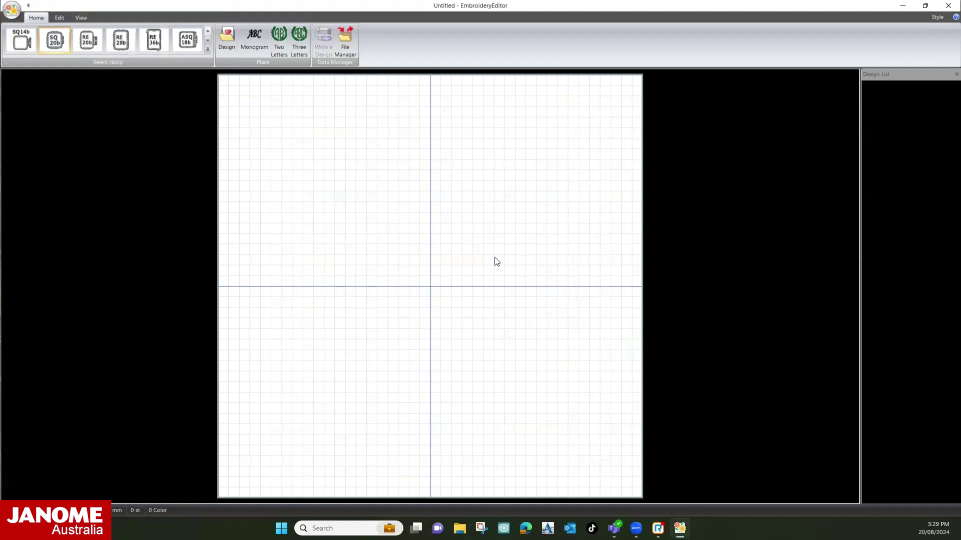
click(277, 40)
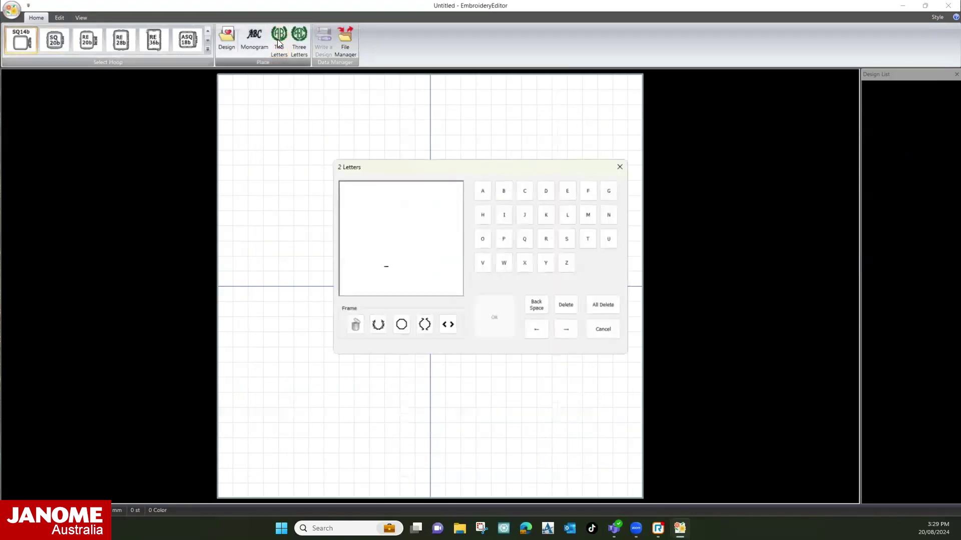
click(380, 324)
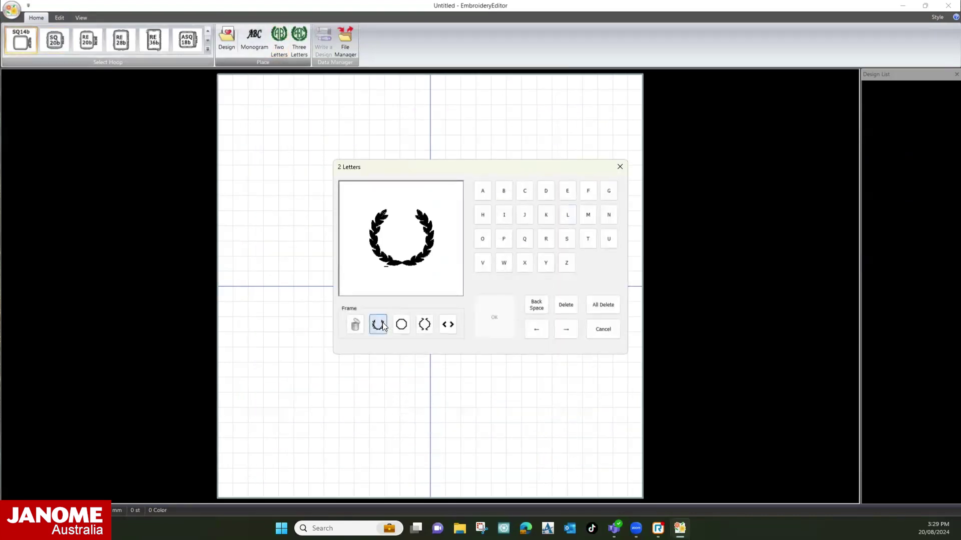
click(566, 215)
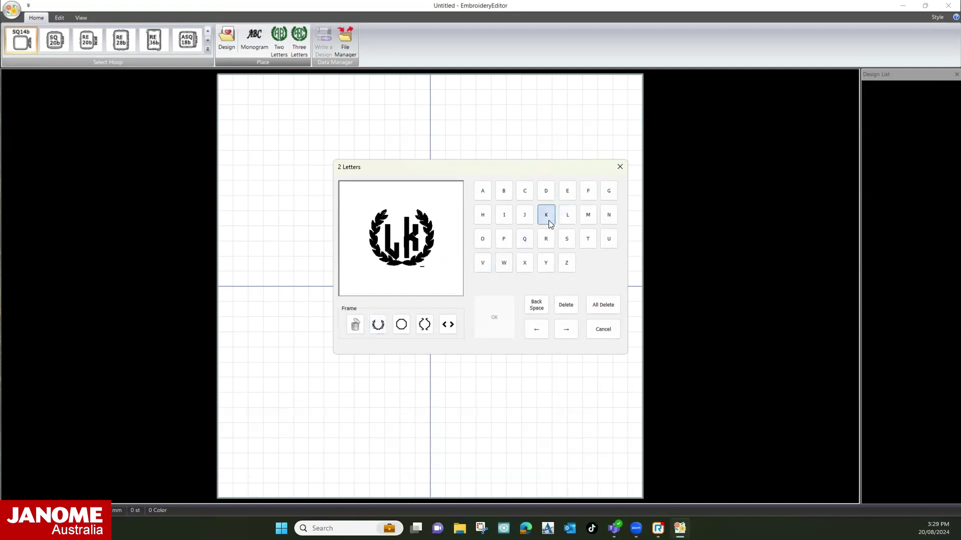
click(494, 317)
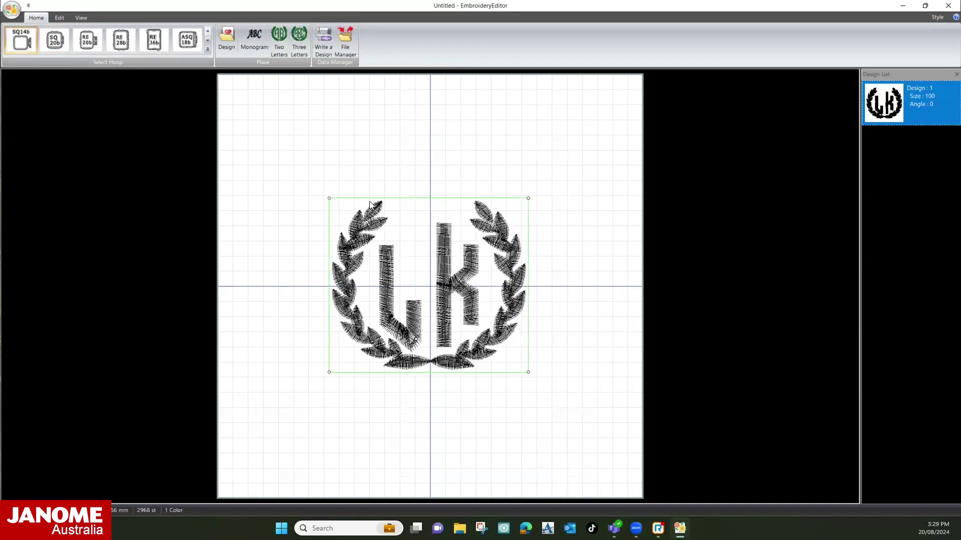
- Move the LK wreath monogram into the top-left quarter
drag(465, 308, 365, 211)
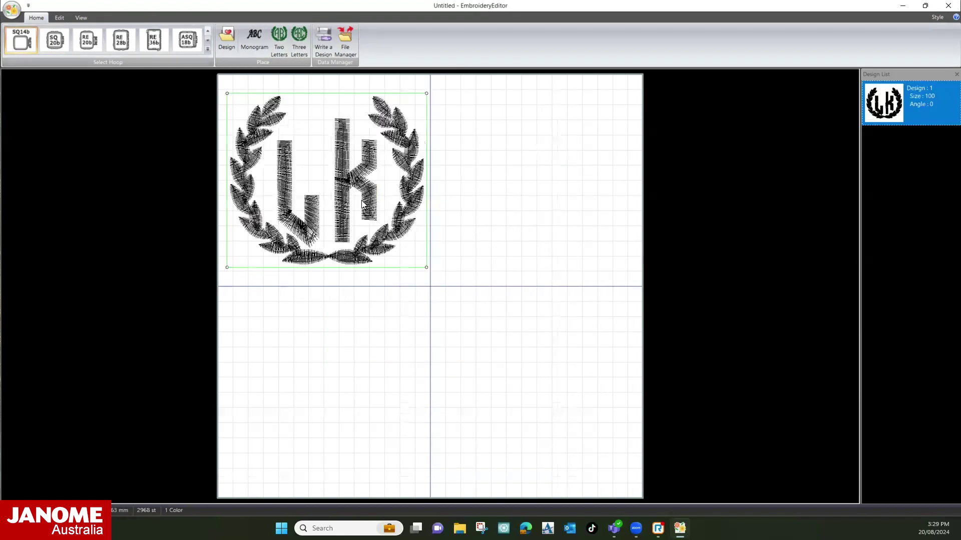
click(540, 418)
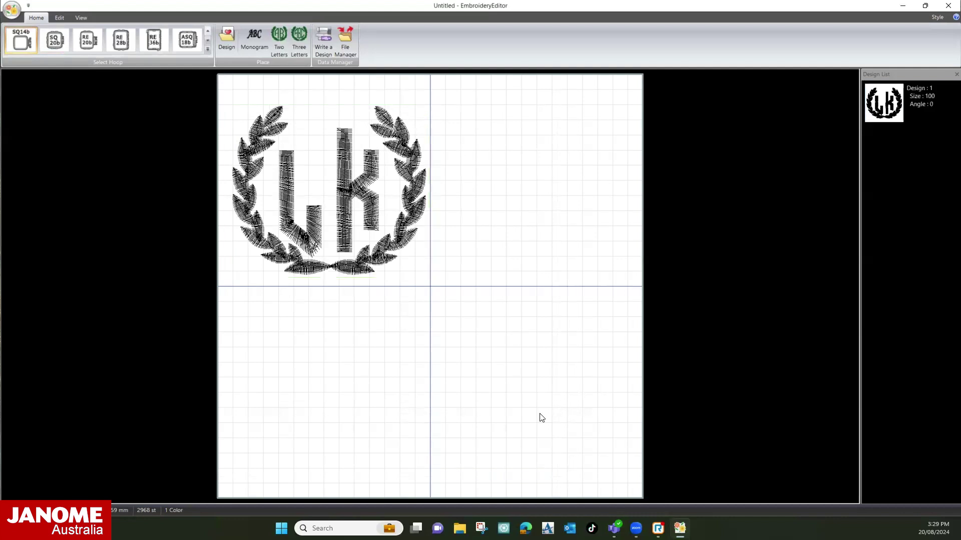
click(279, 37)
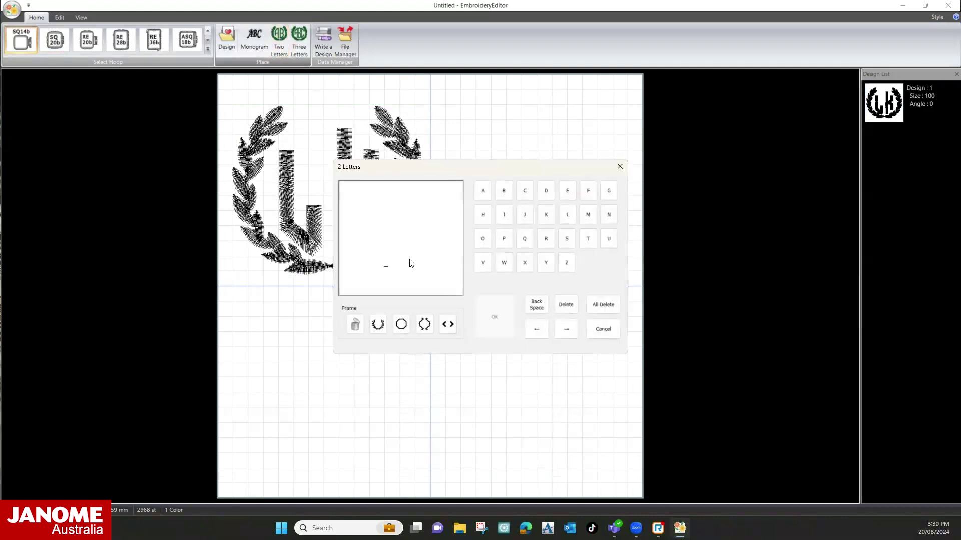
- Create an octagon-framed LK monogram and move it to the top-right quarter
click(401, 325)
click(568, 214)
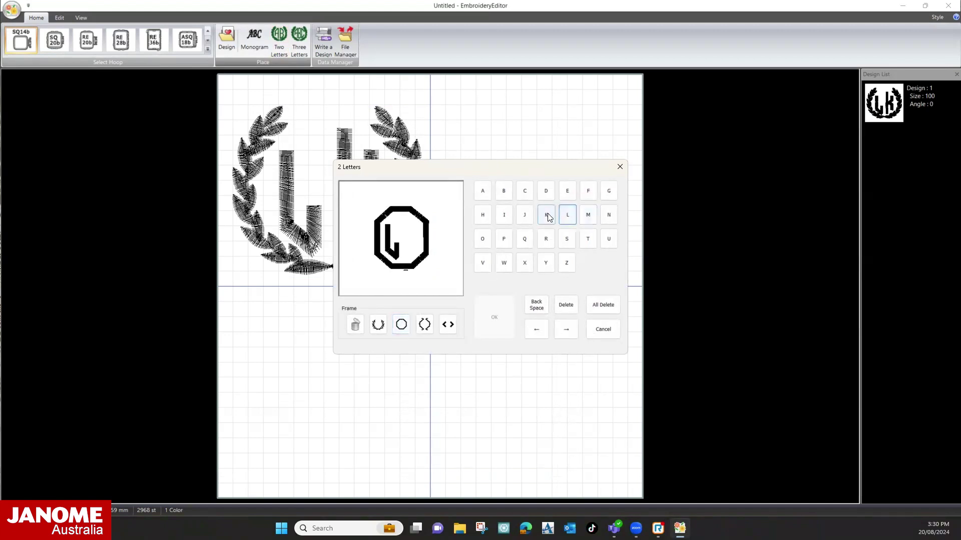
click(492, 314)
mouse_move(436, 266)
mouse_down()
mouse_move(473, 258)
mouse_move(537, 184)
mouse_up()
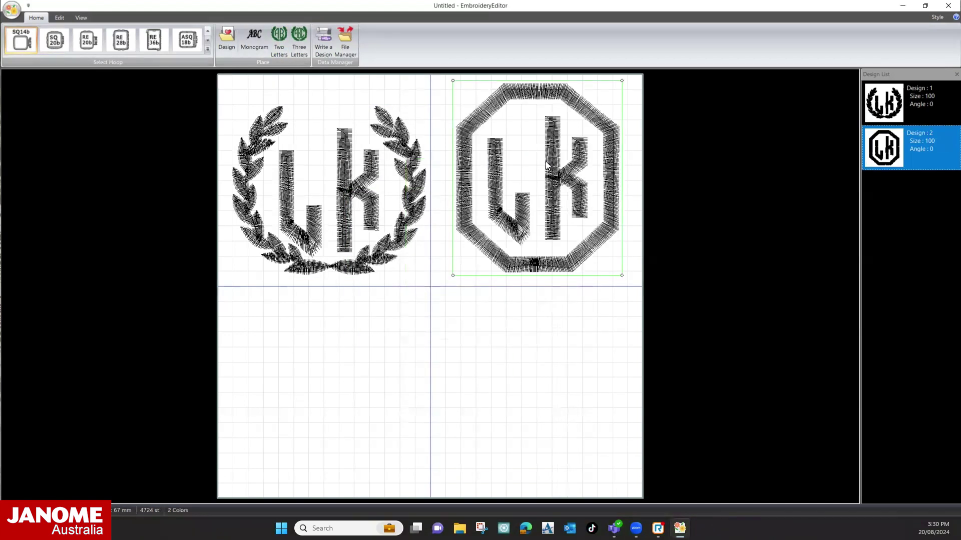
click(562, 339)
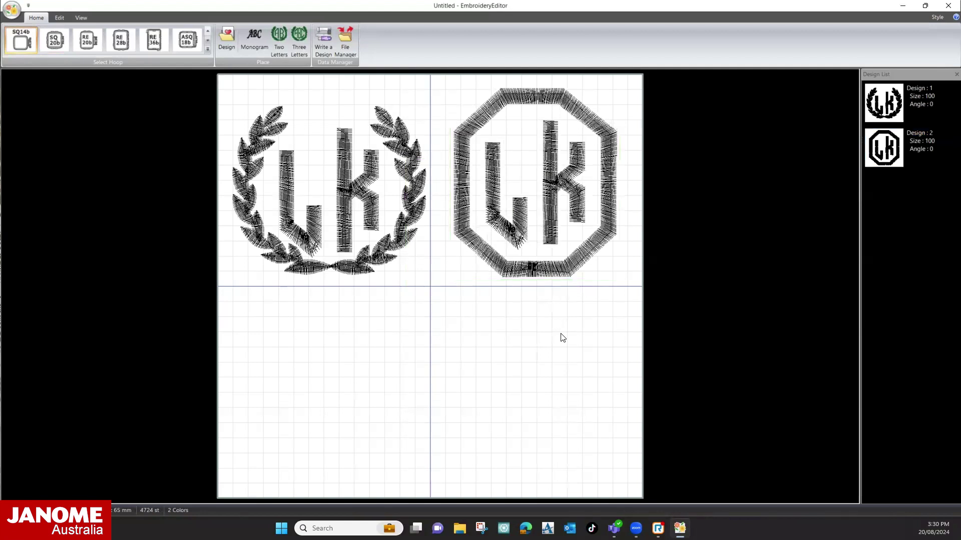
- Add a scroll-framed LK monogram in the bottom-left quarter
click(278, 41)
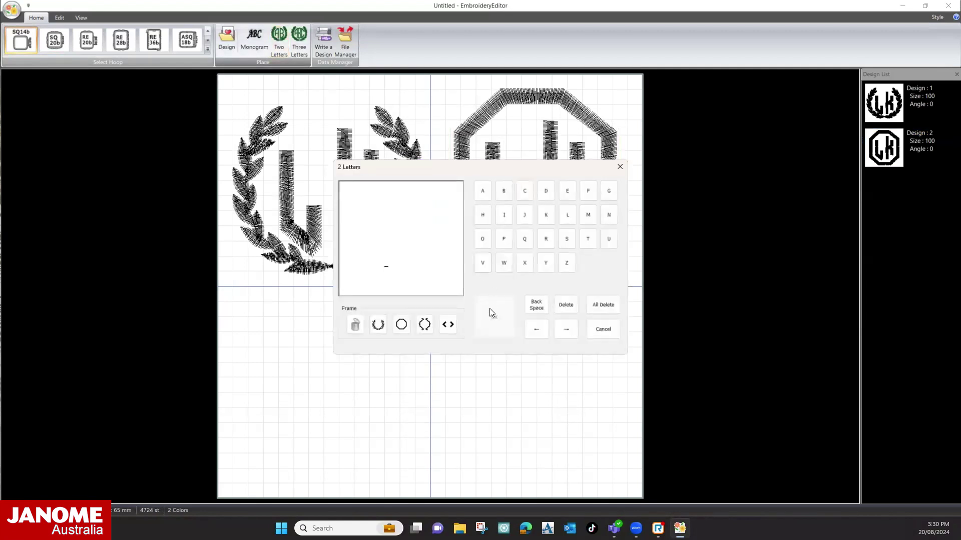
click(424, 325)
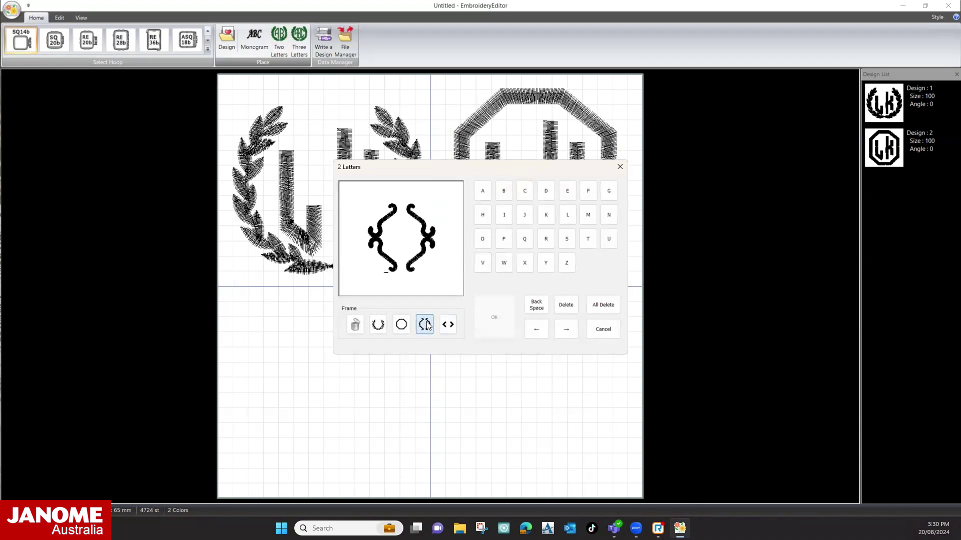
click(567, 216)
click(493, 314)
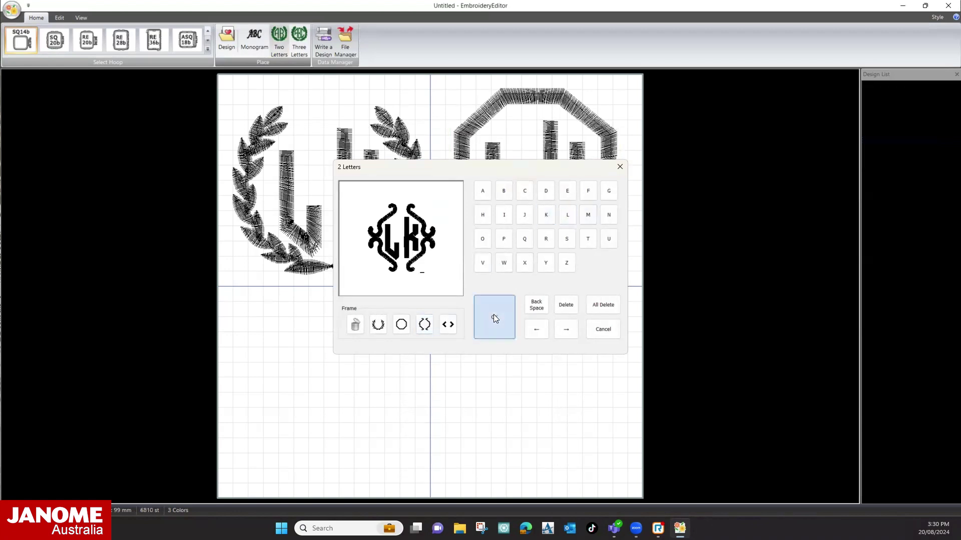
drag(469, 295, 368, 402)
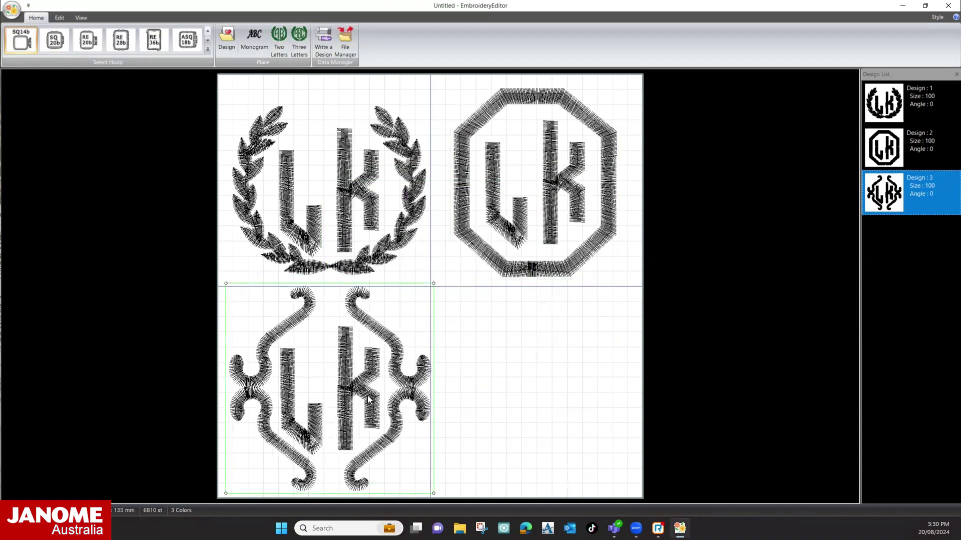
click(523, 384)
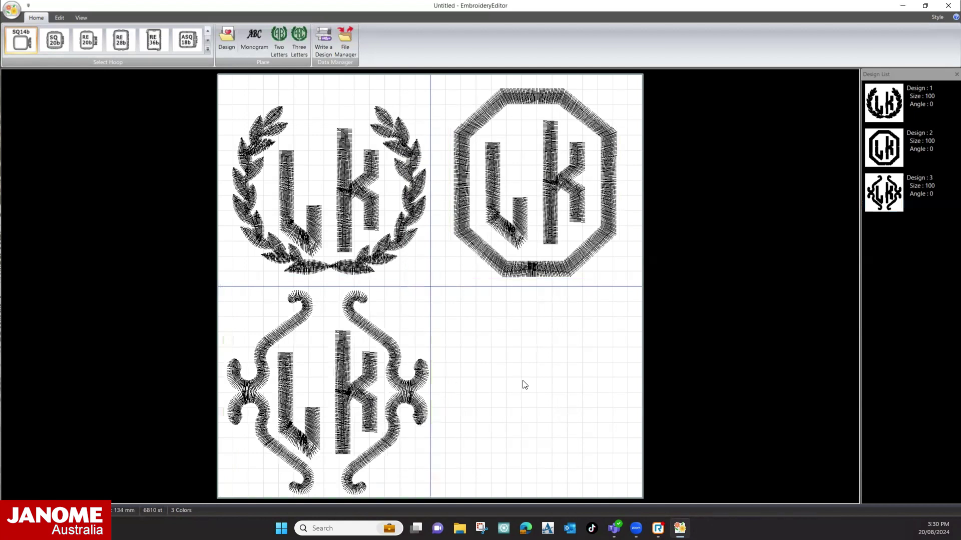
- Add an angle-bracket LK monogram in the bottom-right quarter
click(280, 35)
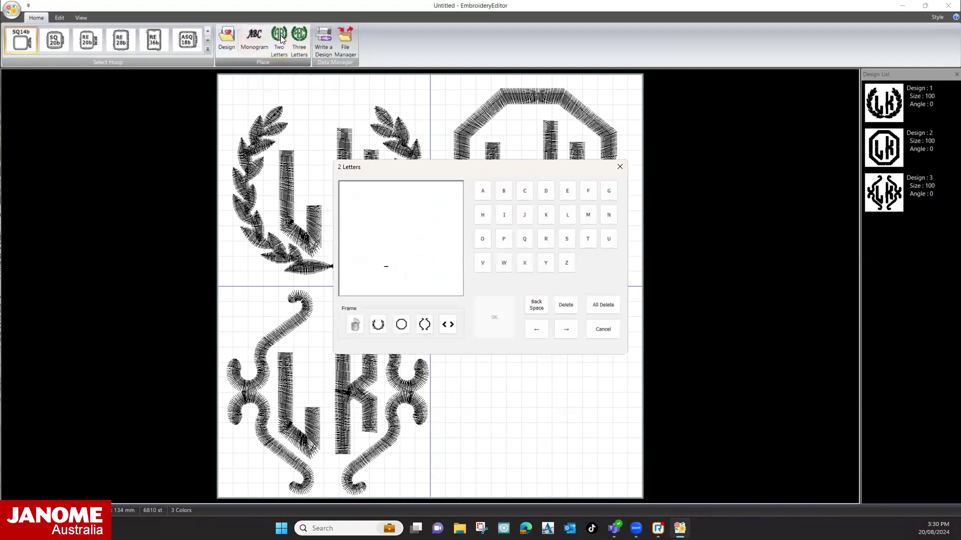
click(447, 325)
click(567, 215)
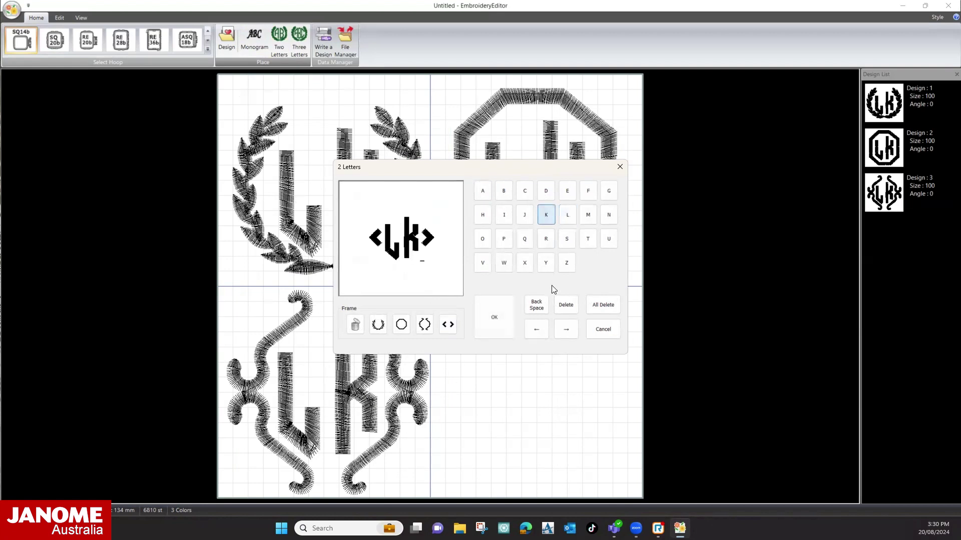
click(495, 317)
drag(460, 285, 567, 384)
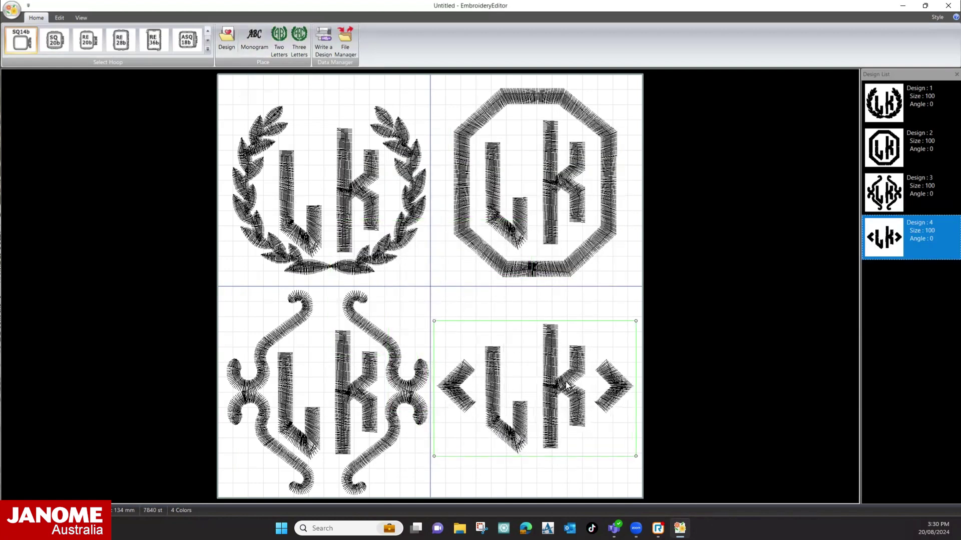
- Write the design out to the machine folder under the name 2LetterMono2024
click(701, 345)
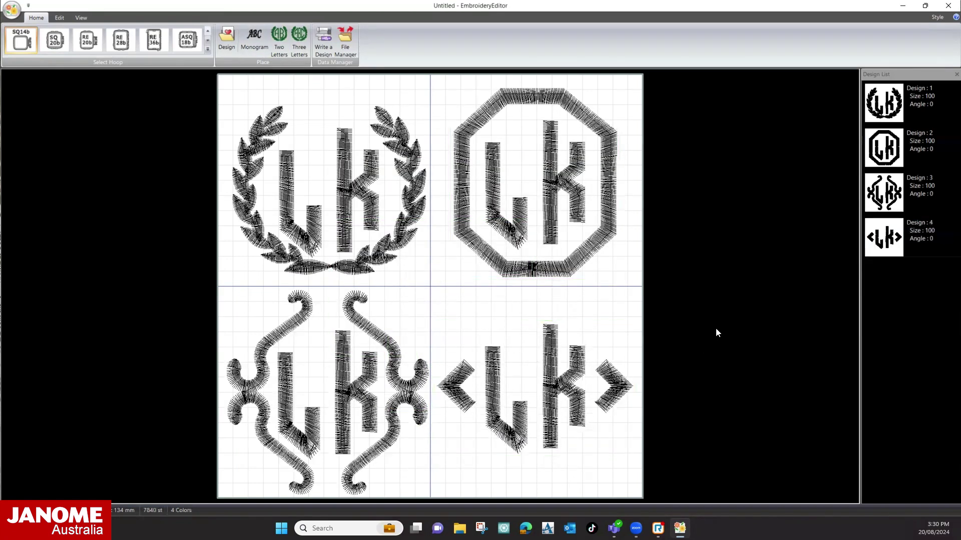
click(326, 38)
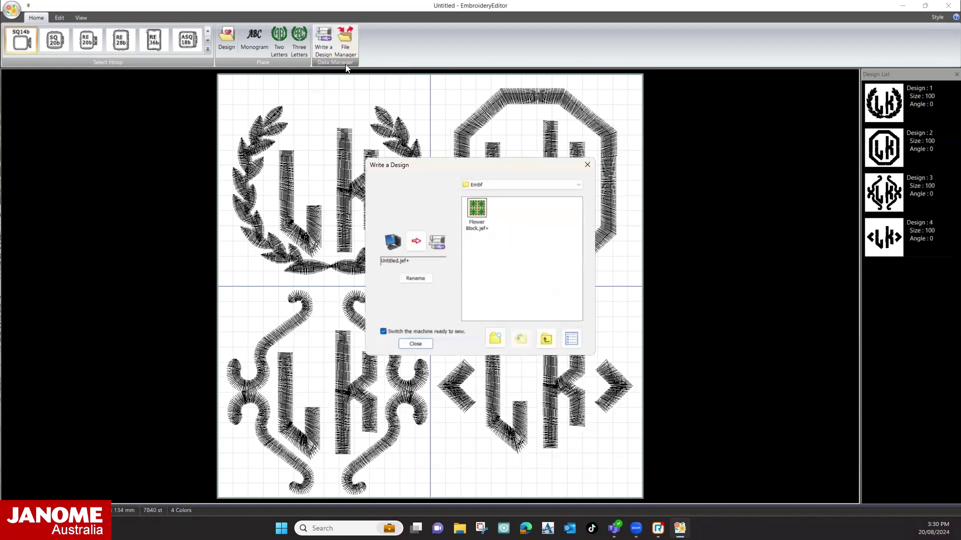
click(417, 279)
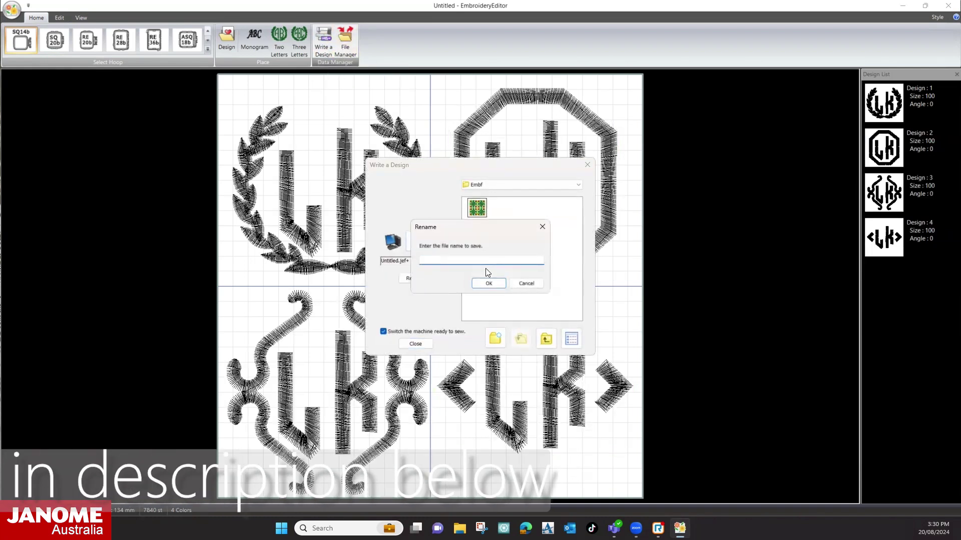
key(BackSpace)
text(2)
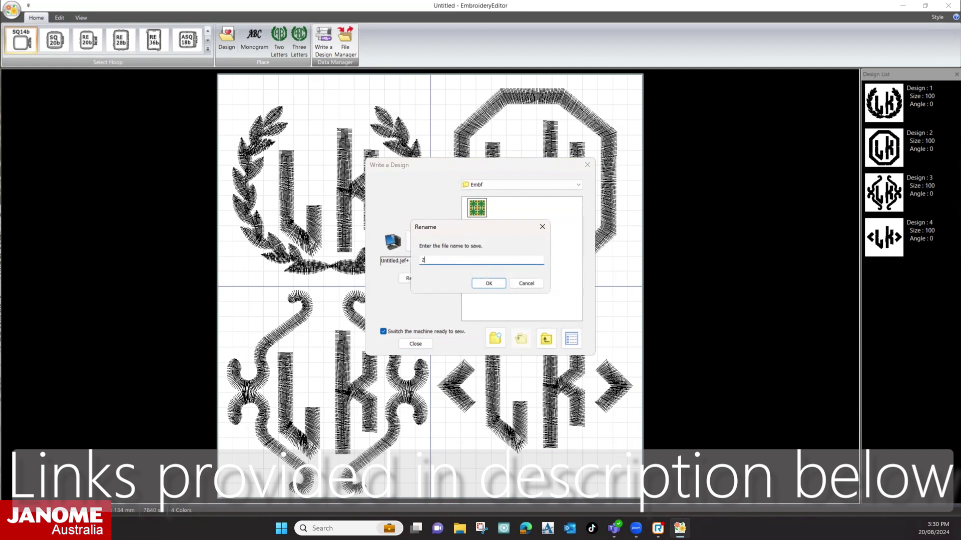
text(terMono)
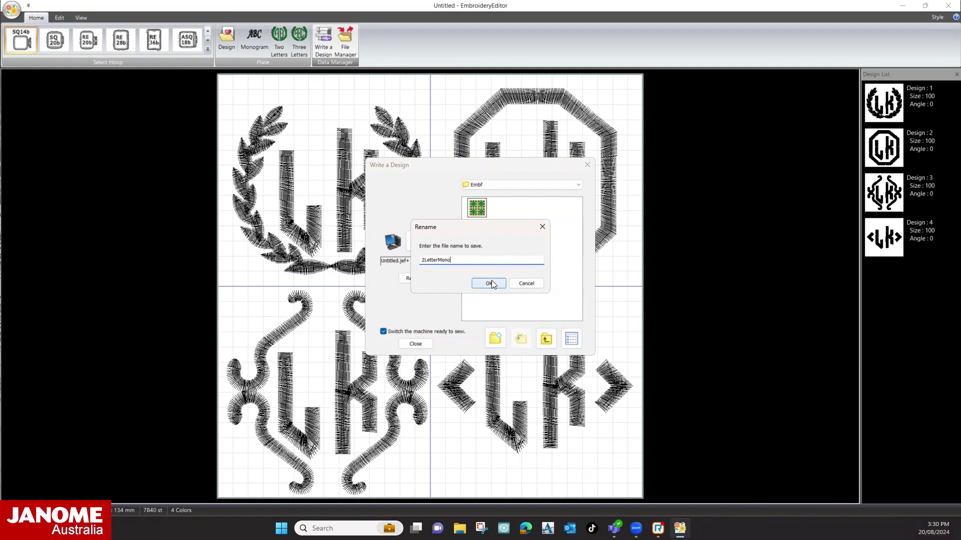
text(2024)
key(Return)
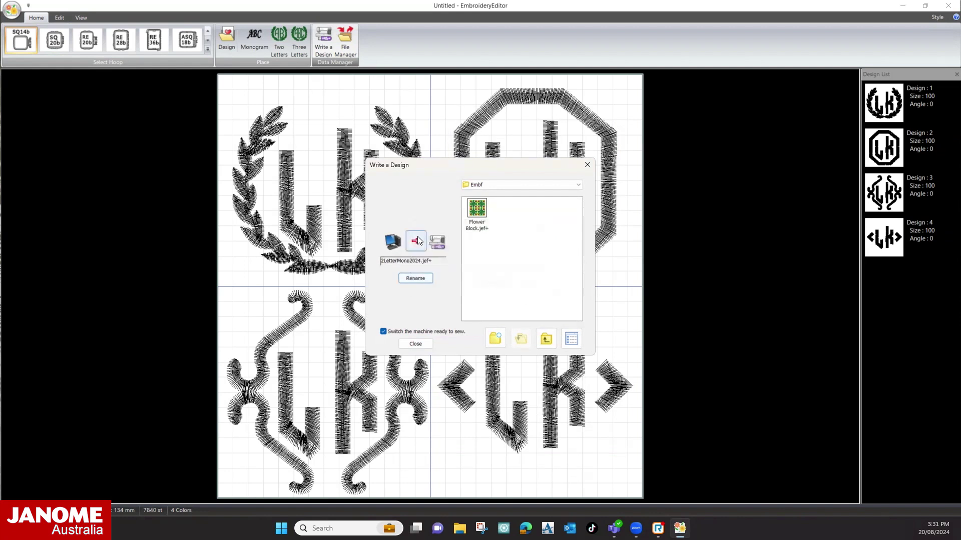
click(418, 240)
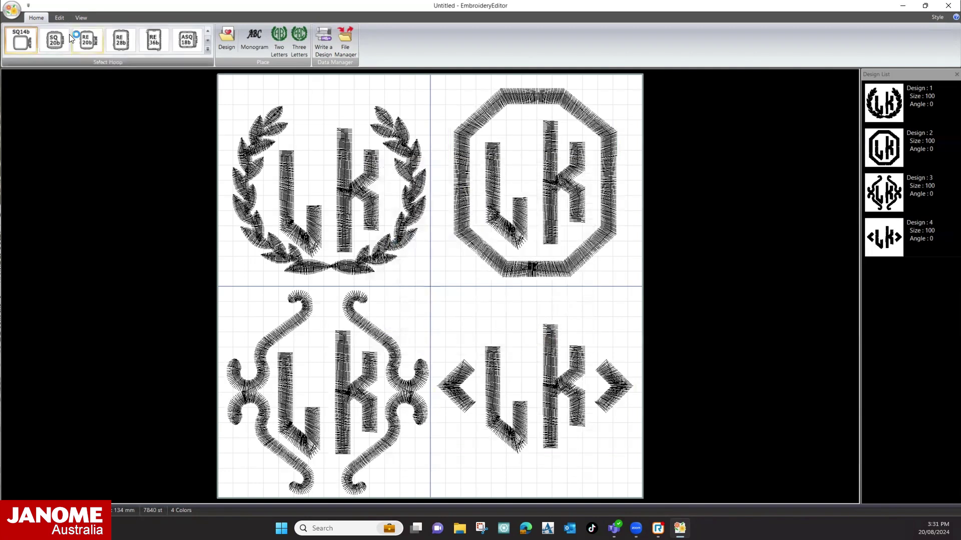
- Save the design as a file named 2LetterMono2024 via Save As
click(13, 9)
click(46, 99)
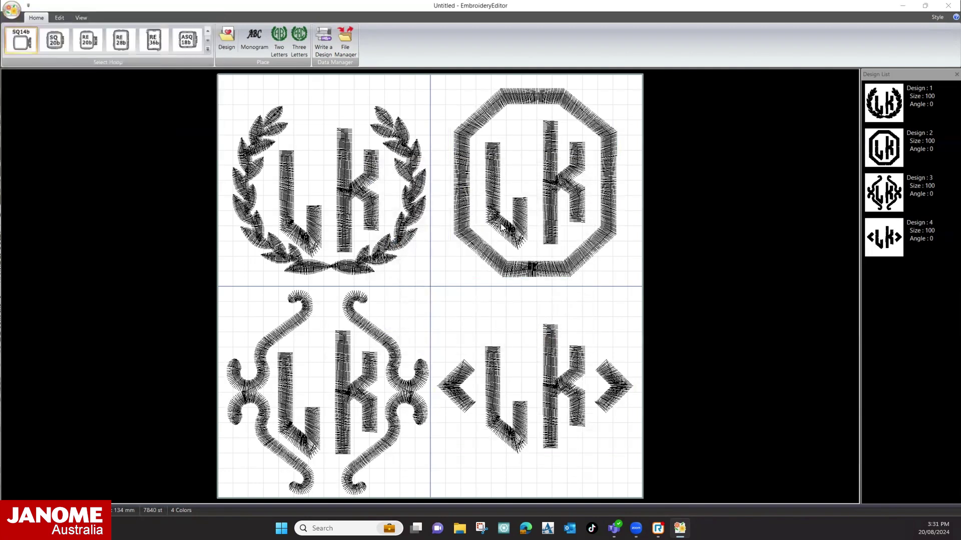
key(BackSpace)
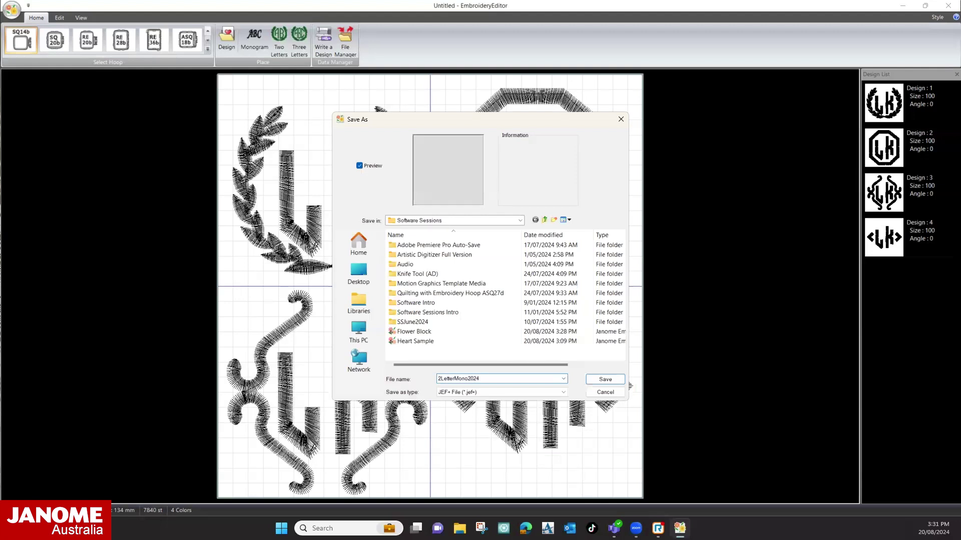
click(606, 379)
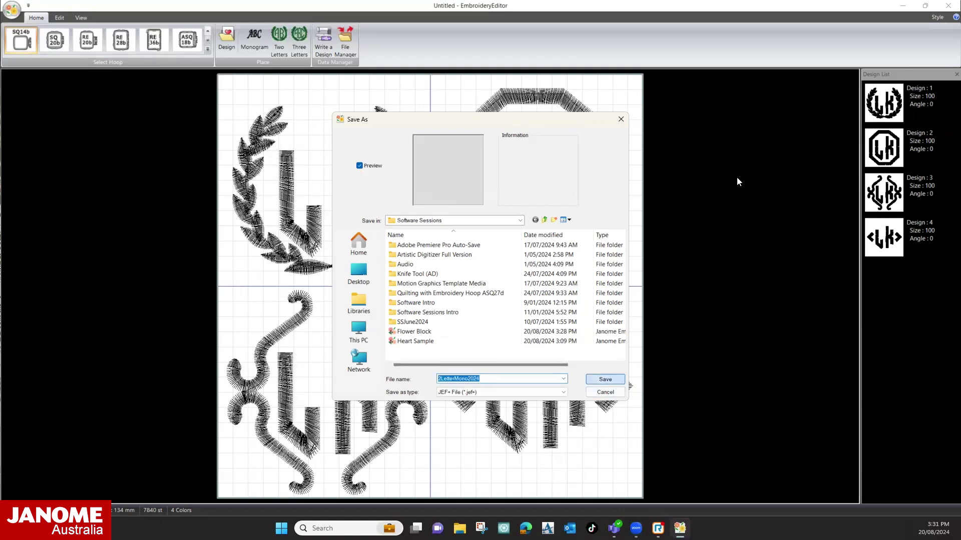
- Start a new design on the tall RE36b hoop
click(12, 9)
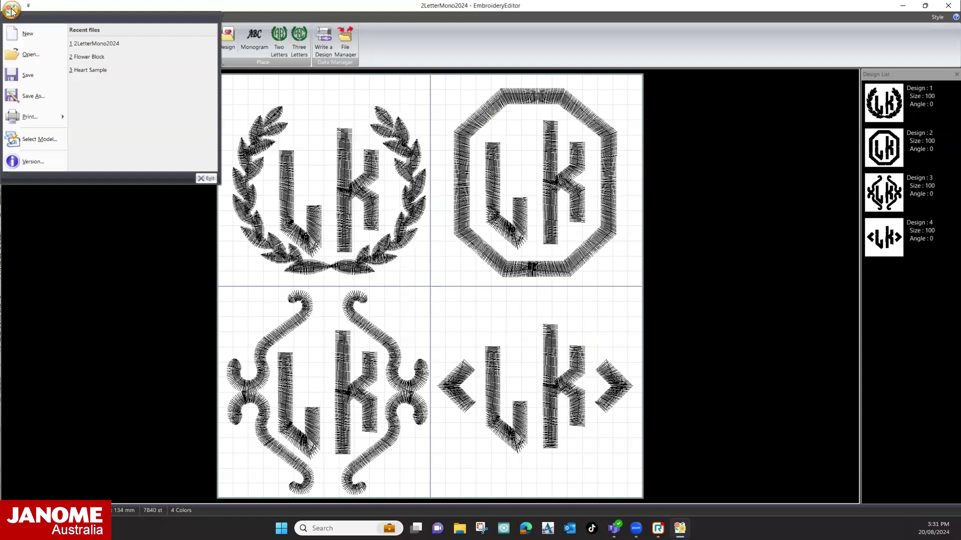
click(27, 34)
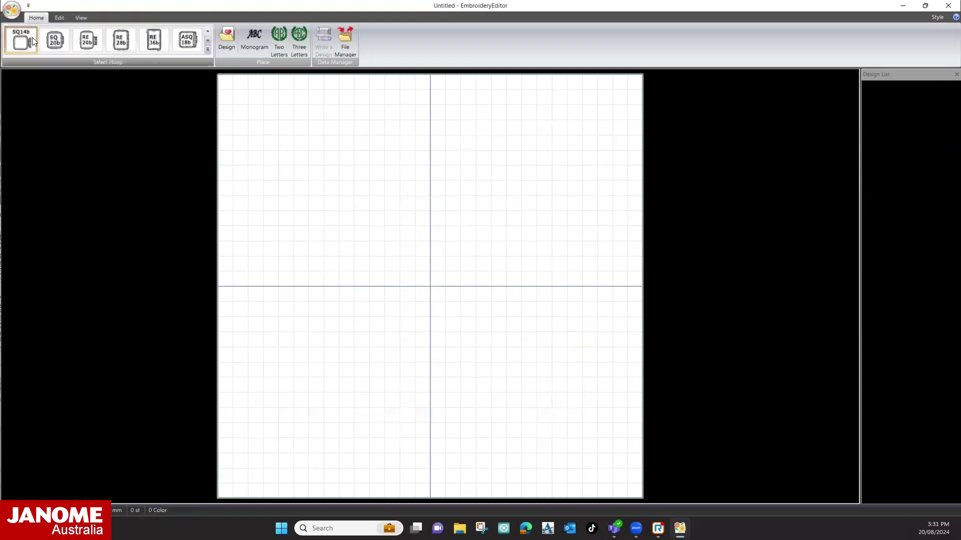
click(154, 41)
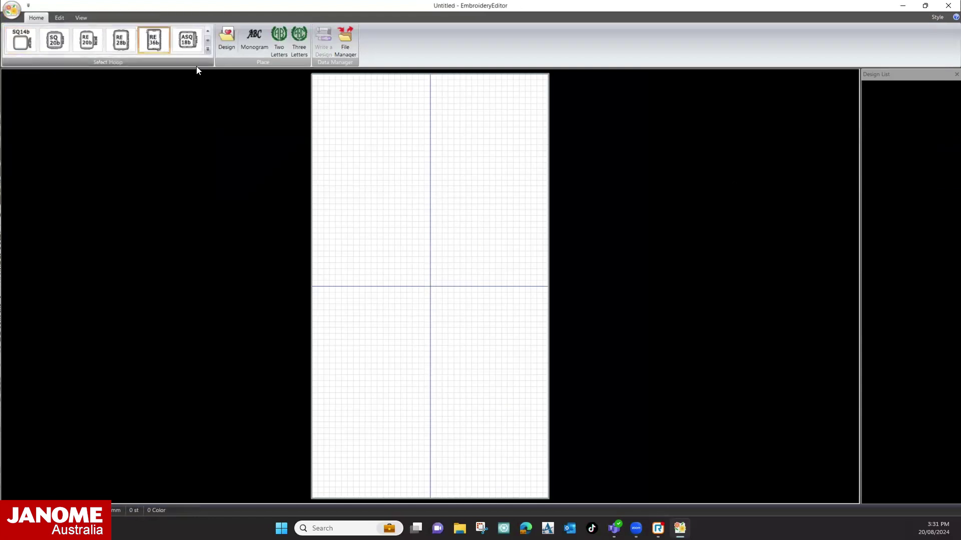
- Create a laurel-wreath EMK three-letter monogram and move it near the hoop top
click(298, 41)
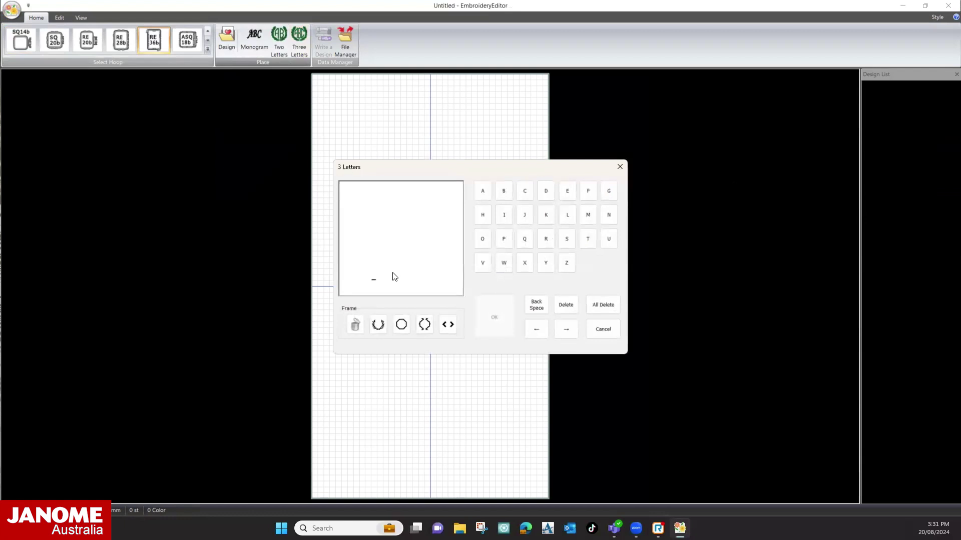
click(379, 325)
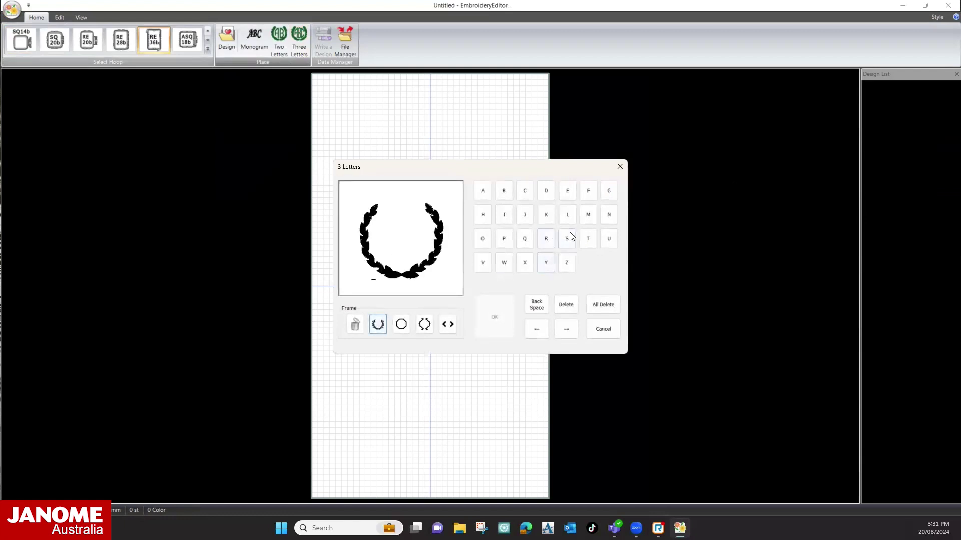
click(567, 192)
click(587, 215)
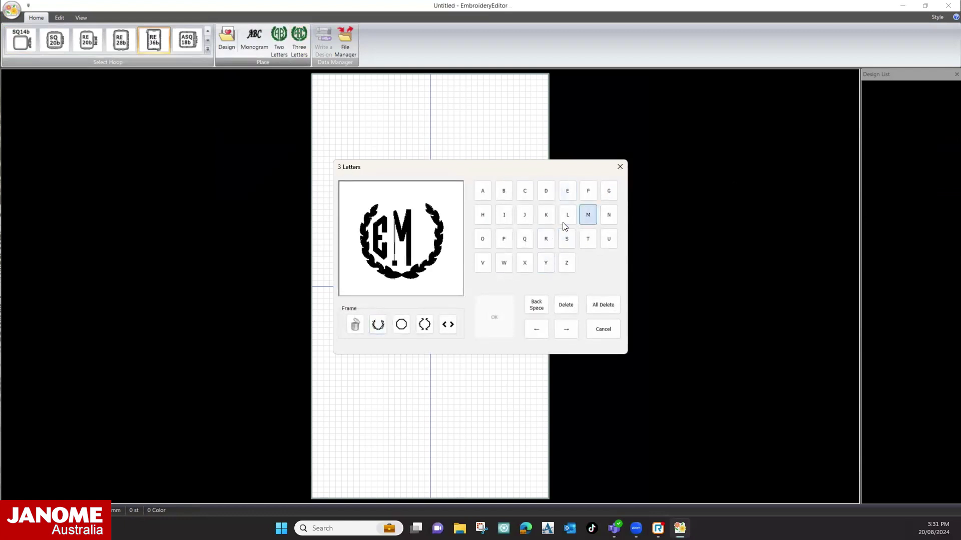
click(545, 216)
click(494, 317)
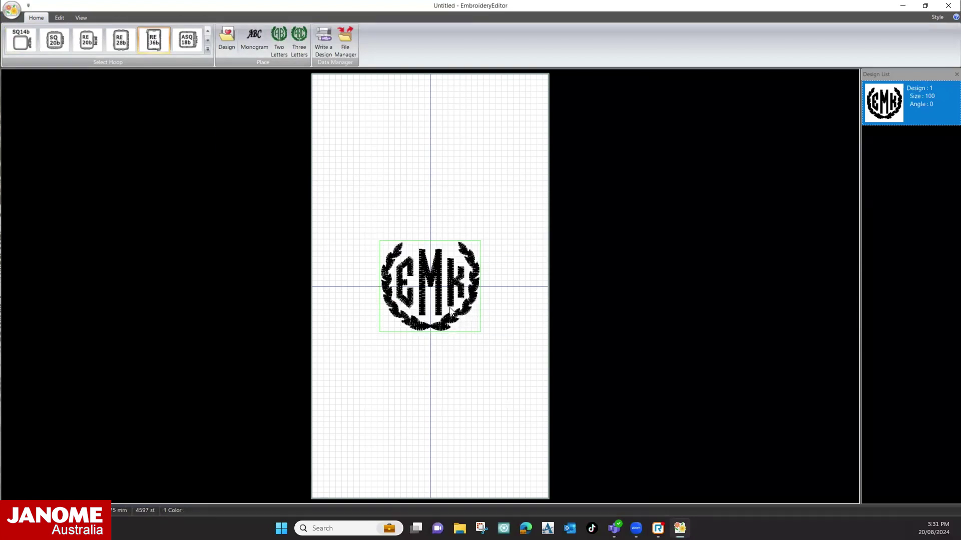
drag(450, 311, 451, 160)
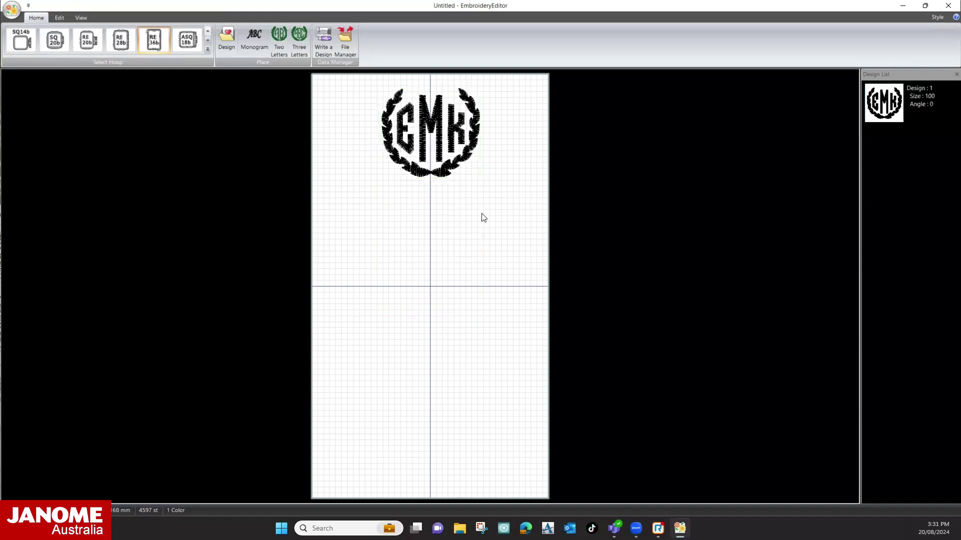
- Add an octagon-framed EMK monogram just beneath the laurel one
click(299, 39)
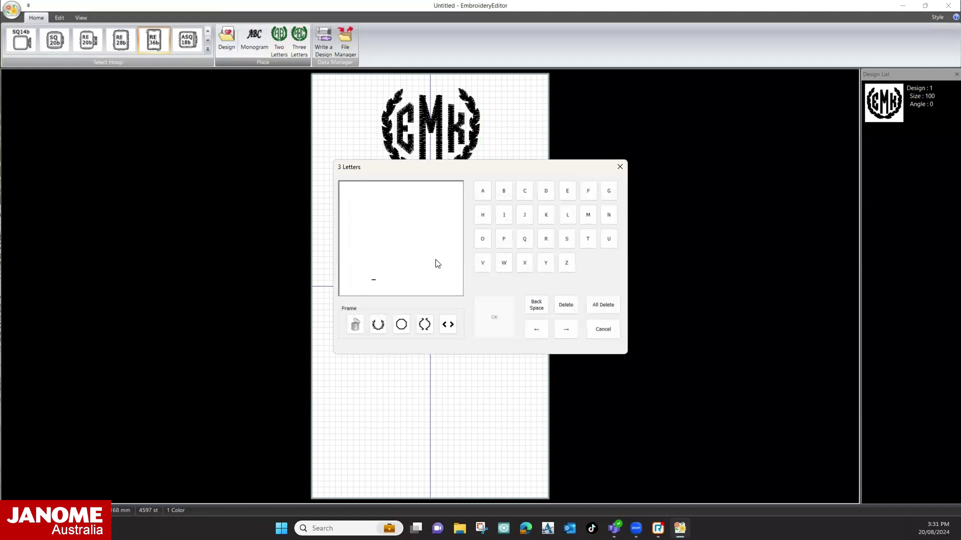
click(402, 325)
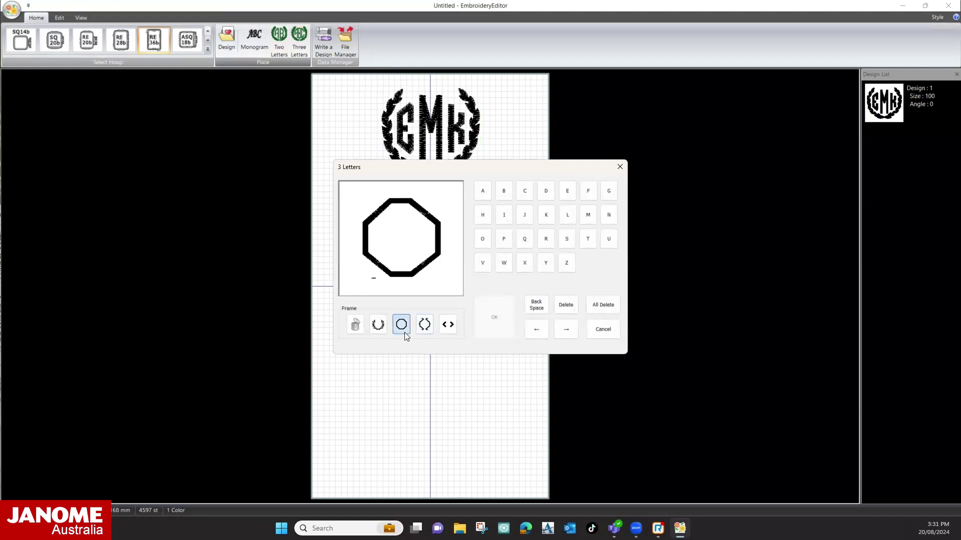
click(567, 191)
click(588, 216)
click(546, 216)
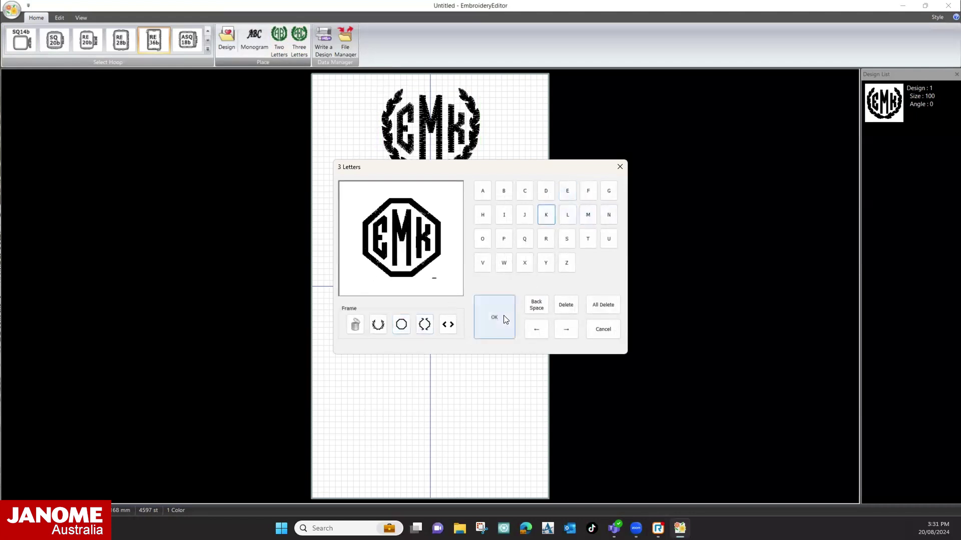
click(504, 315)
drag(454, 271, 453, 225)
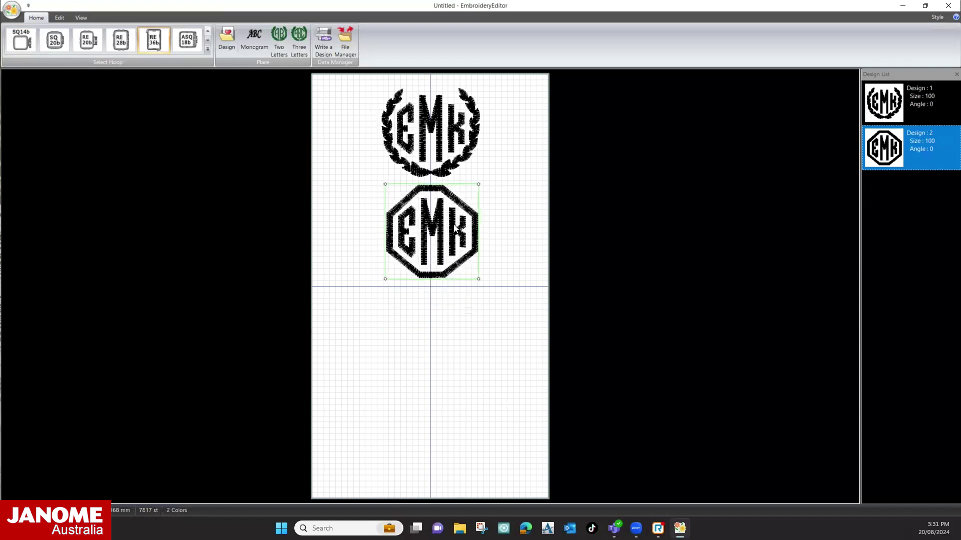
click(510, 208)
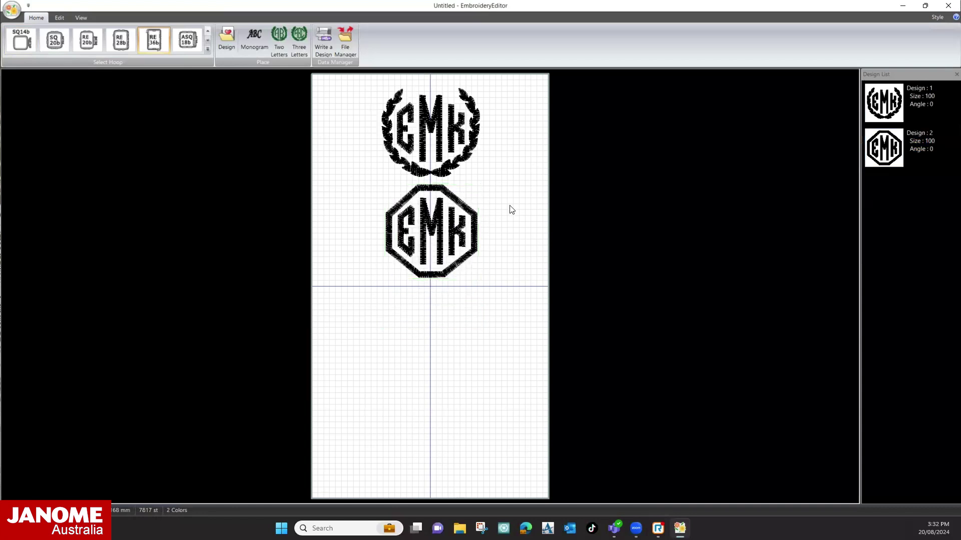
- Add a curly-bracket EMK monogram below the octagon, nudged up slightly
click(299, 41)
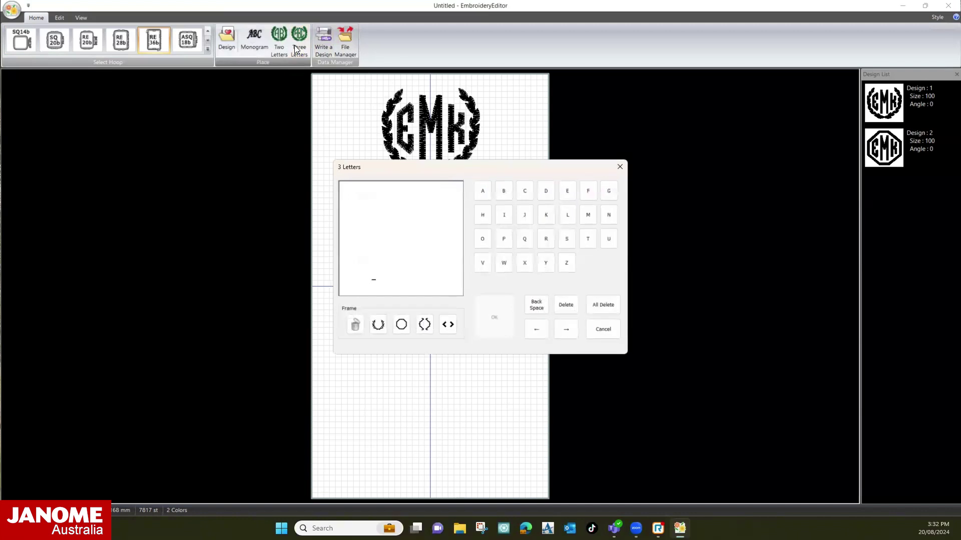
click(423, 325)
click(567, 190)
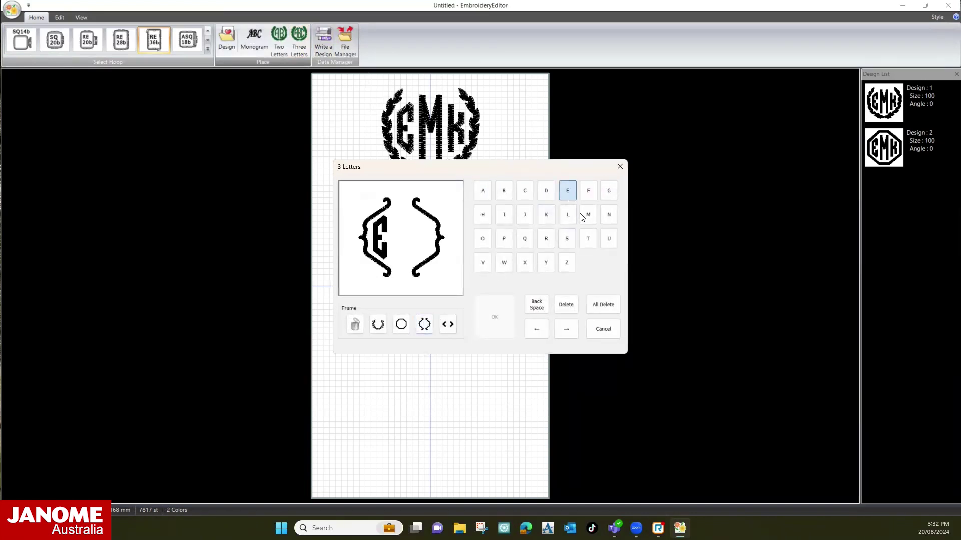
click(588, 215)
click(546, 214)
click(497, 325)
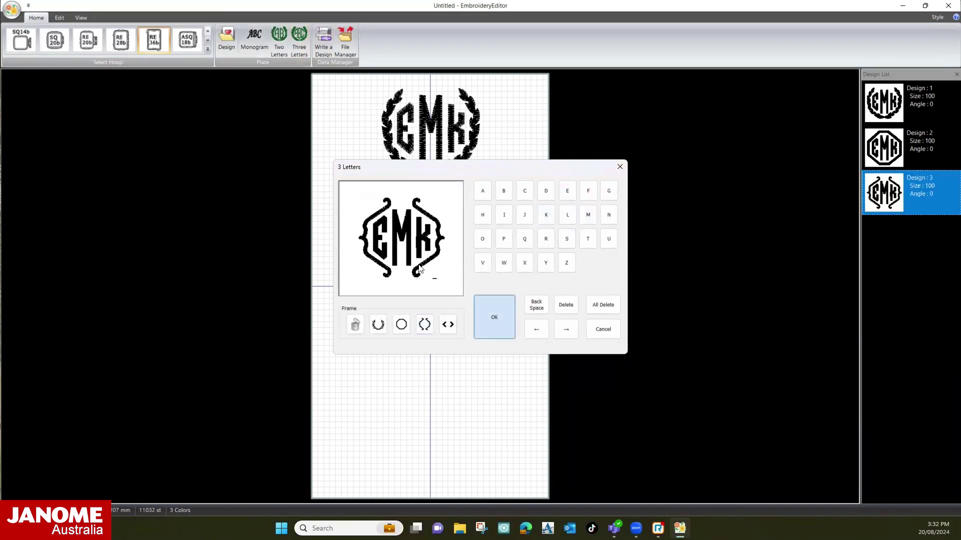
drag(432, 285, 467, 343)
key(Up)
key(Up)
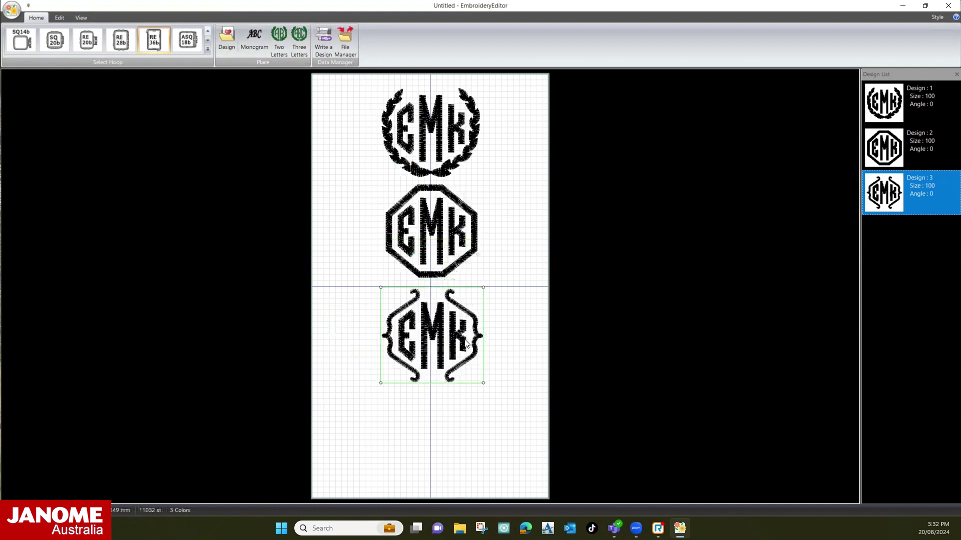
click(504, 256)
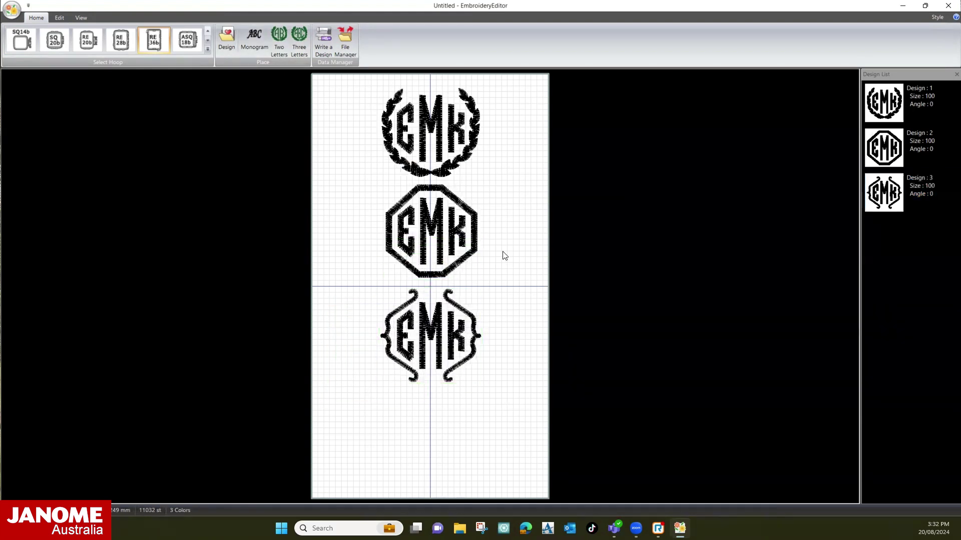
- Add an angle-bracket EMK monogram at the bottom of the hoop
click(299, 41)
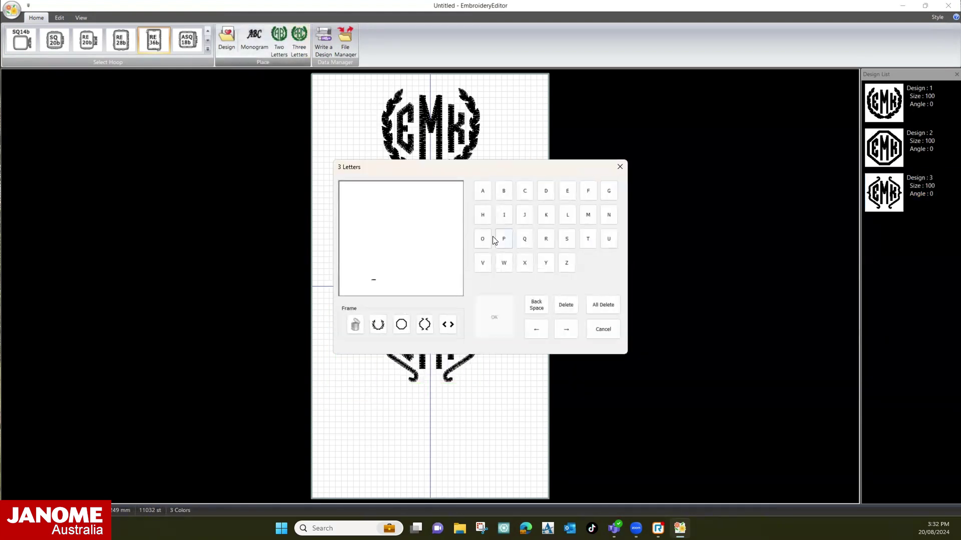
click(448, 325)
click(567, 191)
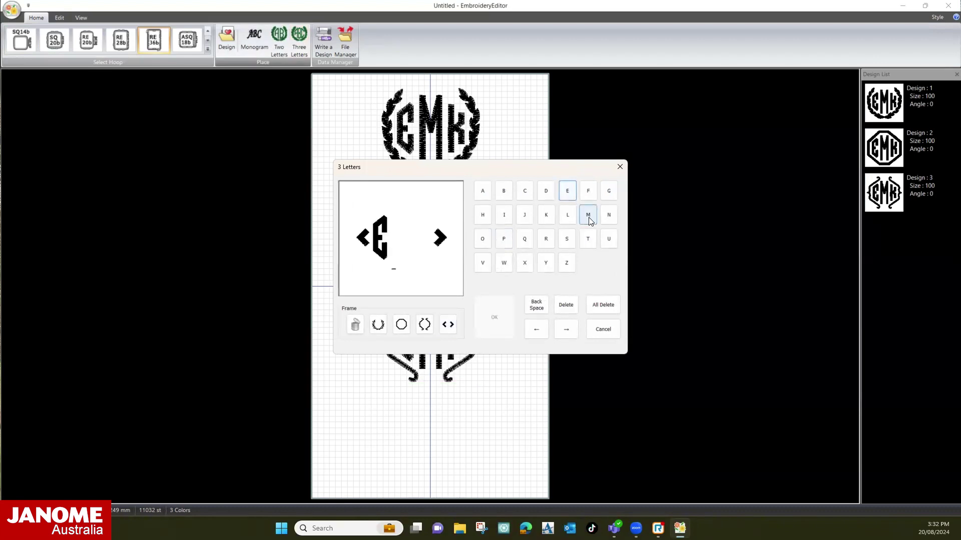
click(587, 215)
click(546, 215)
click(493, 317)
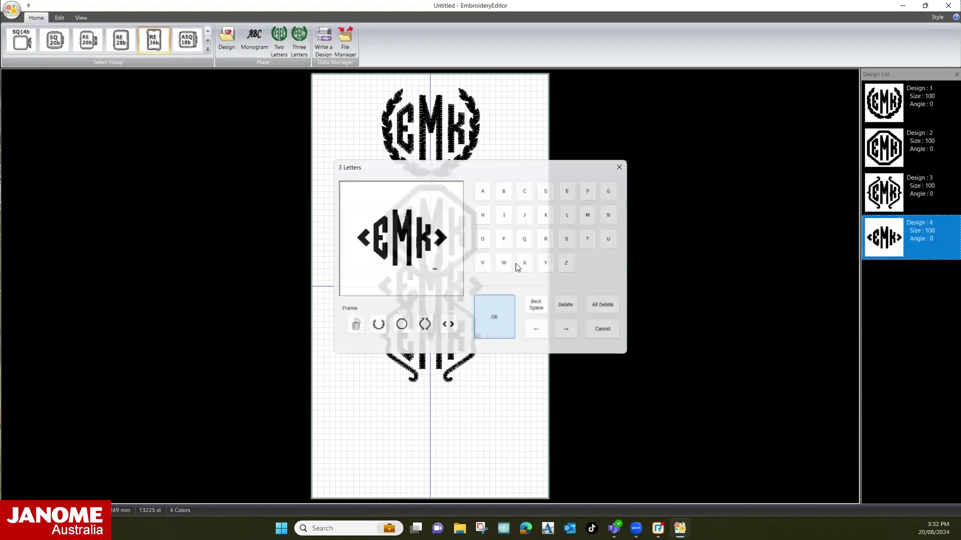
drag(437, 338, 440, 445)
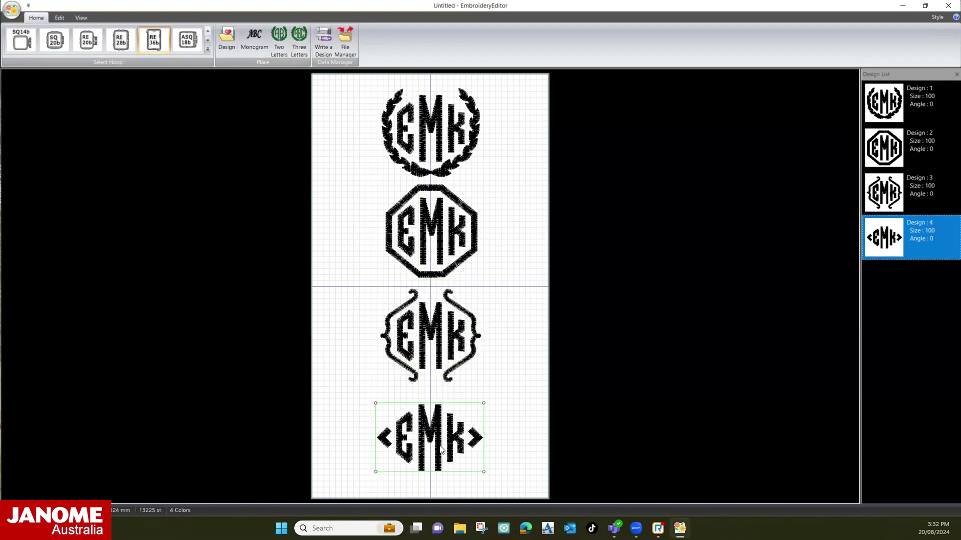
click(507, 365)
- Nudge the curly-bracket monogram slightly downward
click(472, 344)
drag(459, 341, 460, 344)
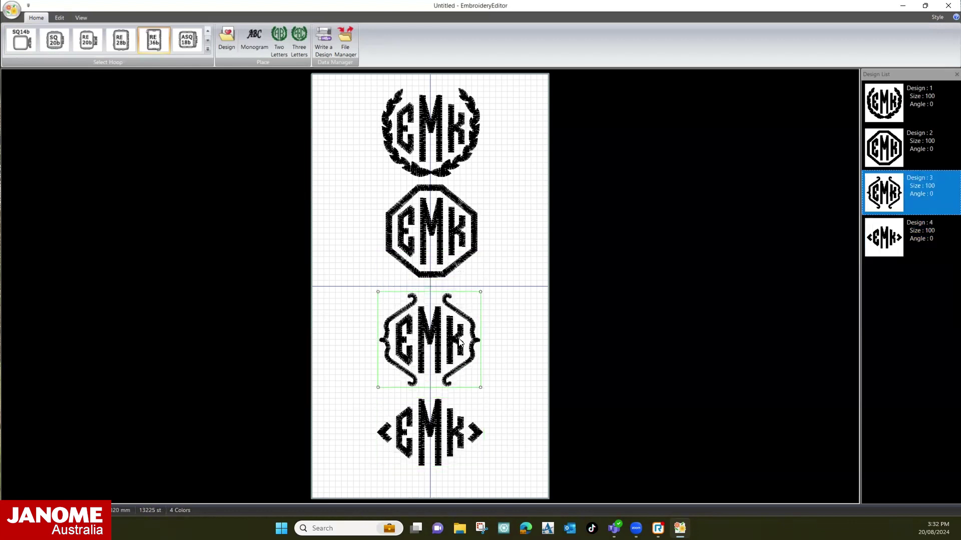
click(496, 299)
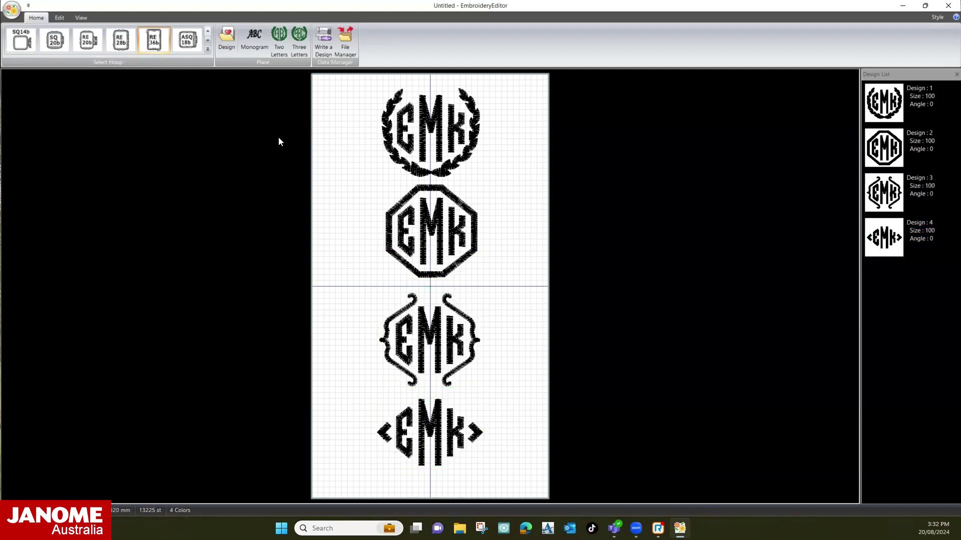
- Save the design as 3LetterMono2024, then write it to the embroidery machine
click(12, 11)
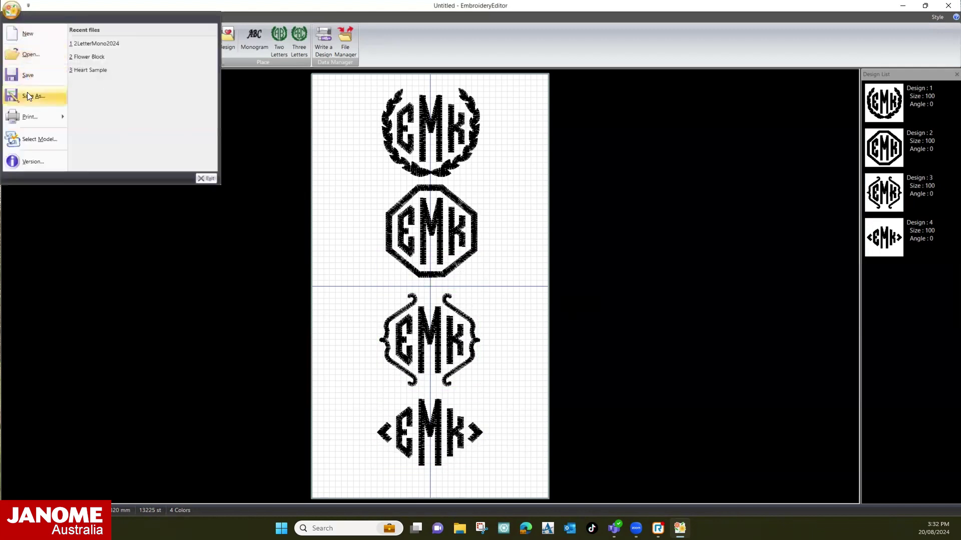
click(248, 166)
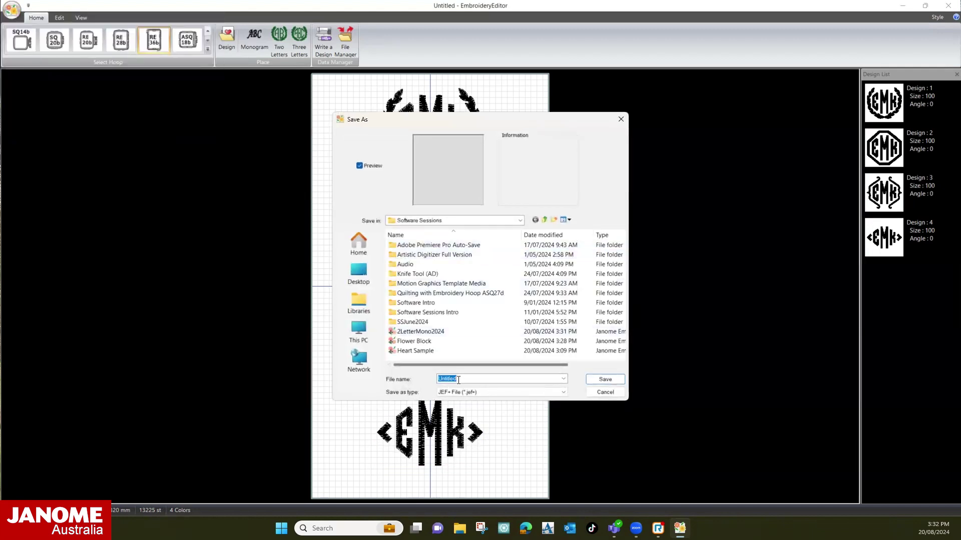
key(BackSpace)
text(3LetterMono2024)
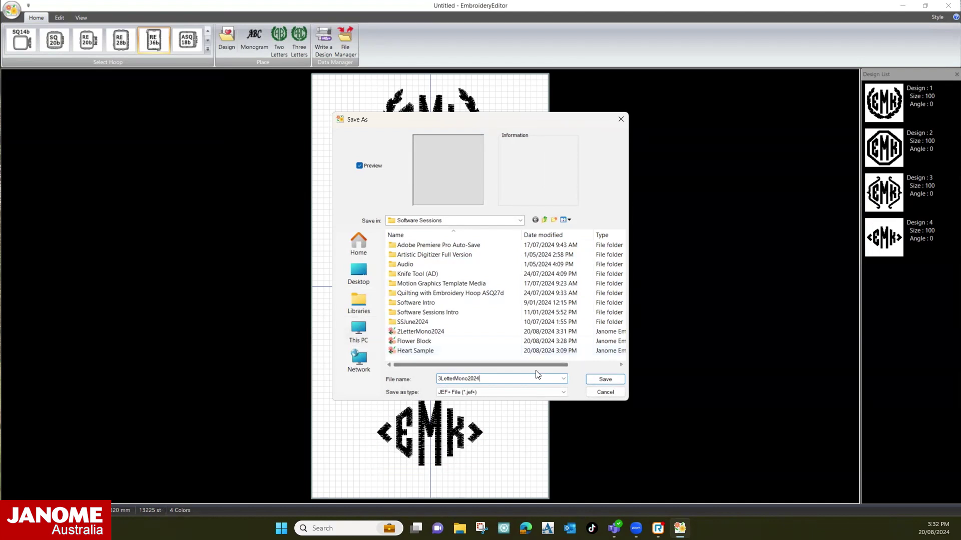
click(606, 379)
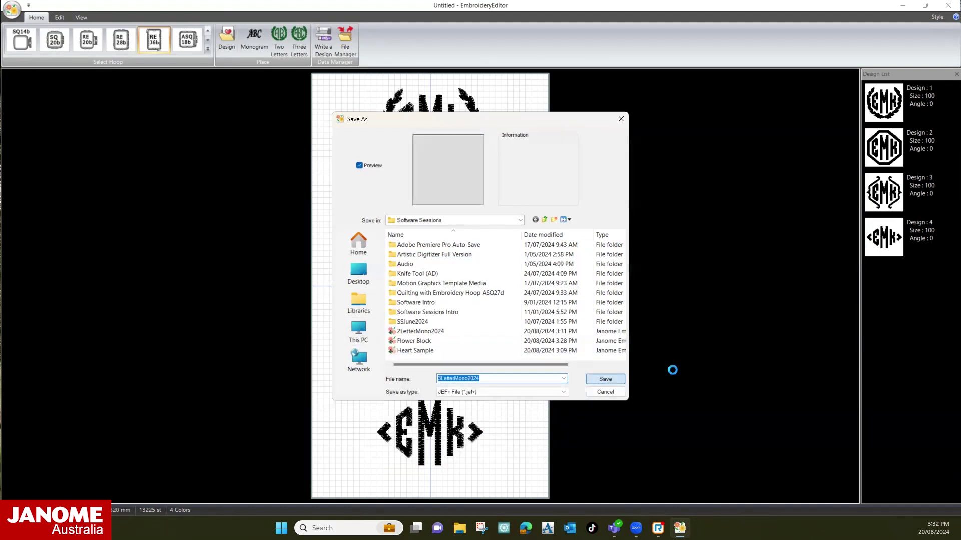
click(324, 46)
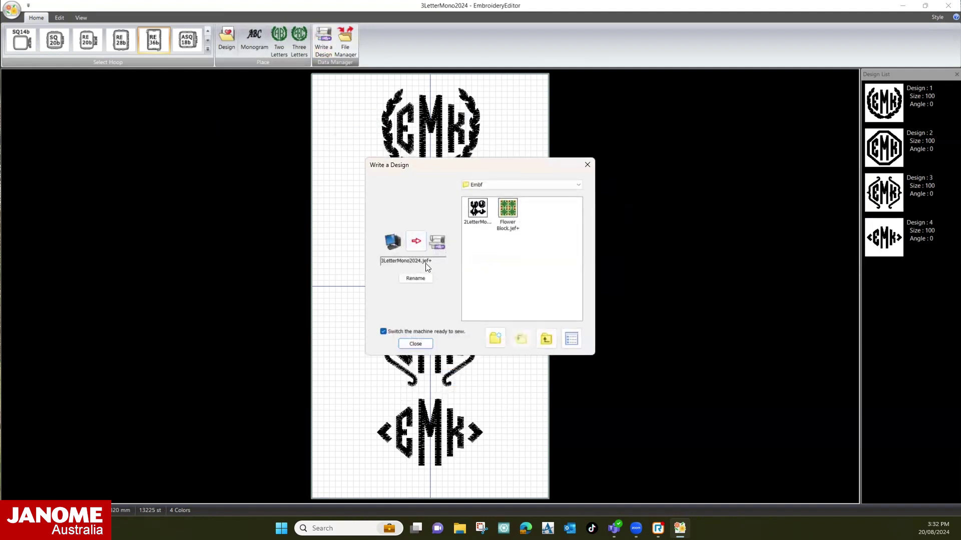
click(415, 240)
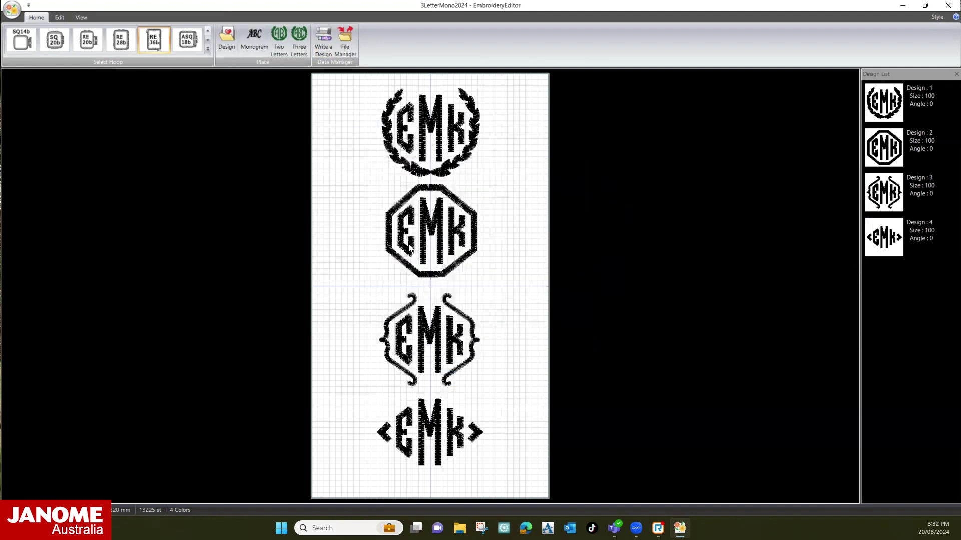
- Start a new blank design on the SQ20b square hoop
click(11, 9)
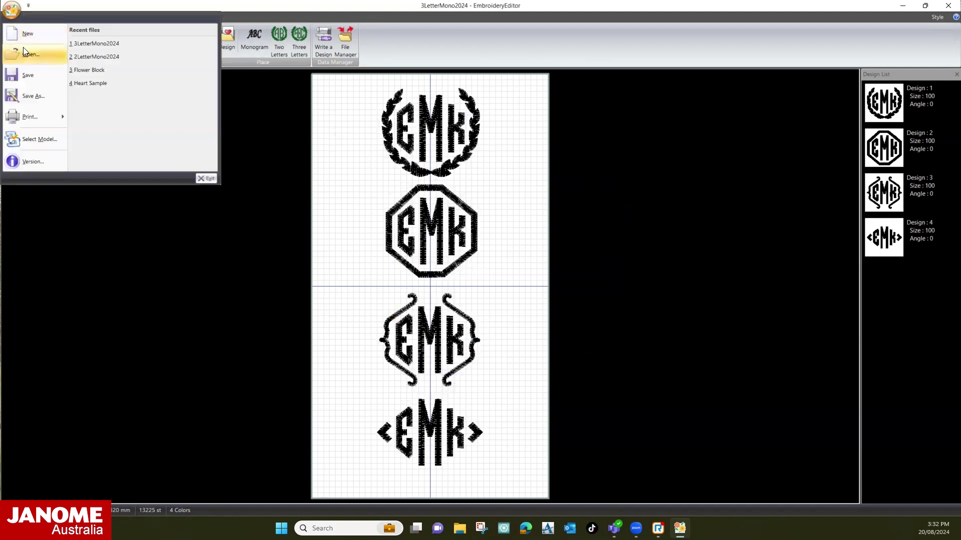
click(27, 36)
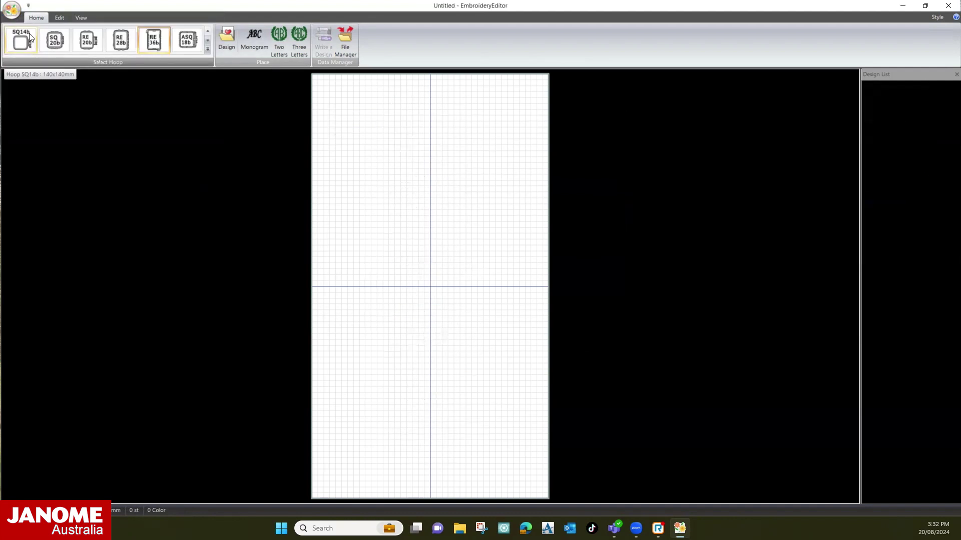
click(54, 39)
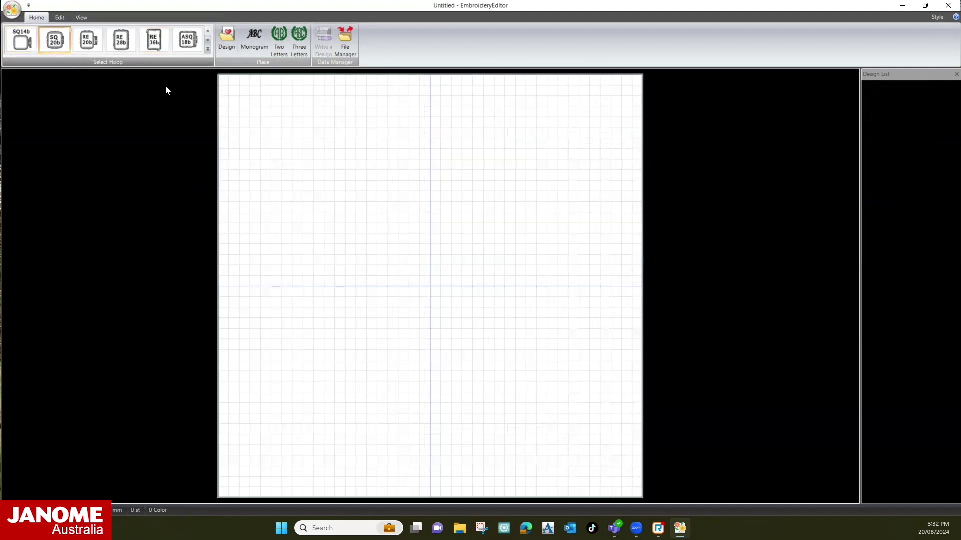
- Open the red outline heart from Janome Australia Designs and move it upper-left
click(225, 38)
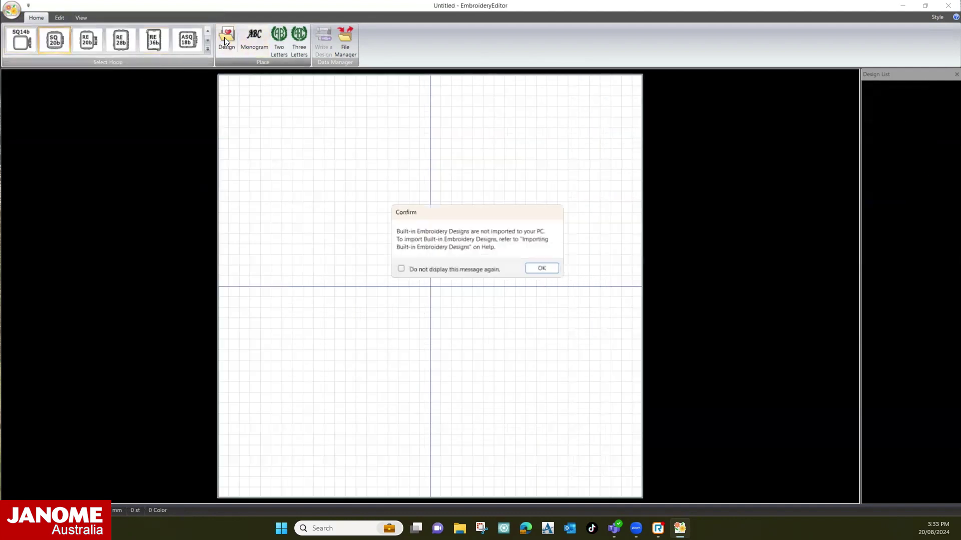
click(541, 269)
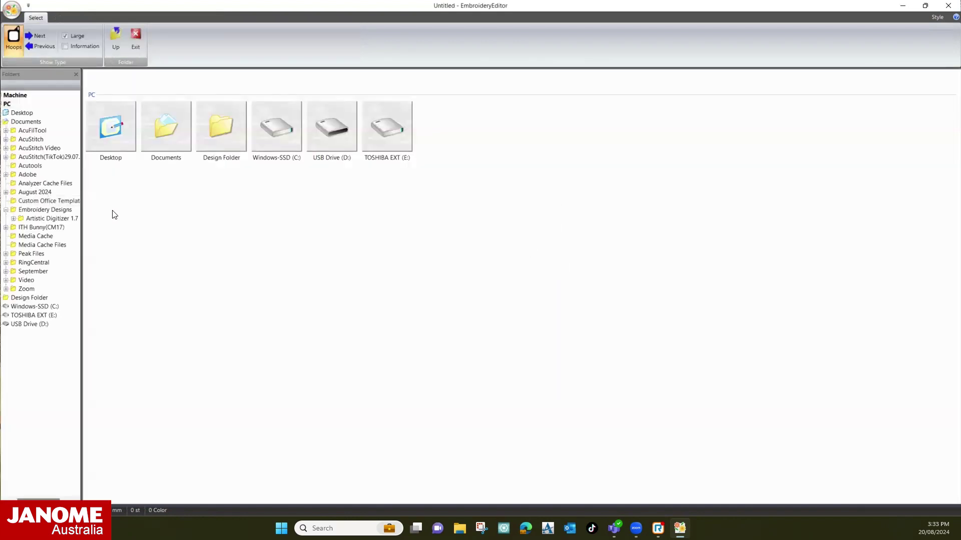
click(165, 135)
double_click(165, 135)
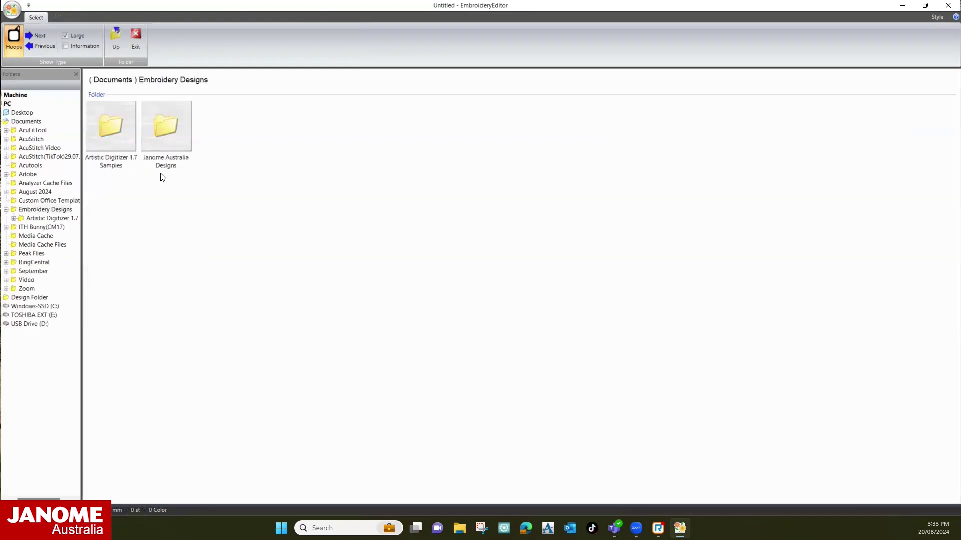
double_click(165, 132)
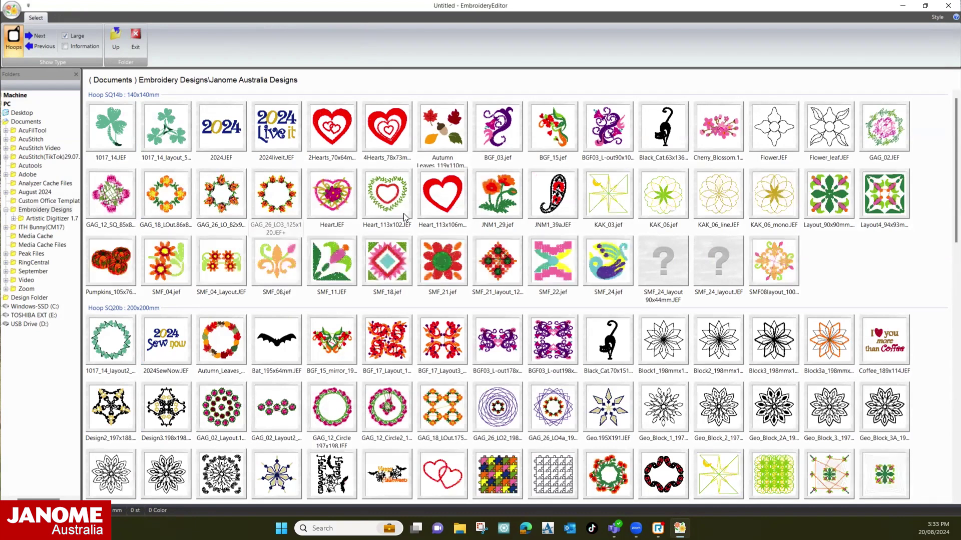
double_click(443, 198)
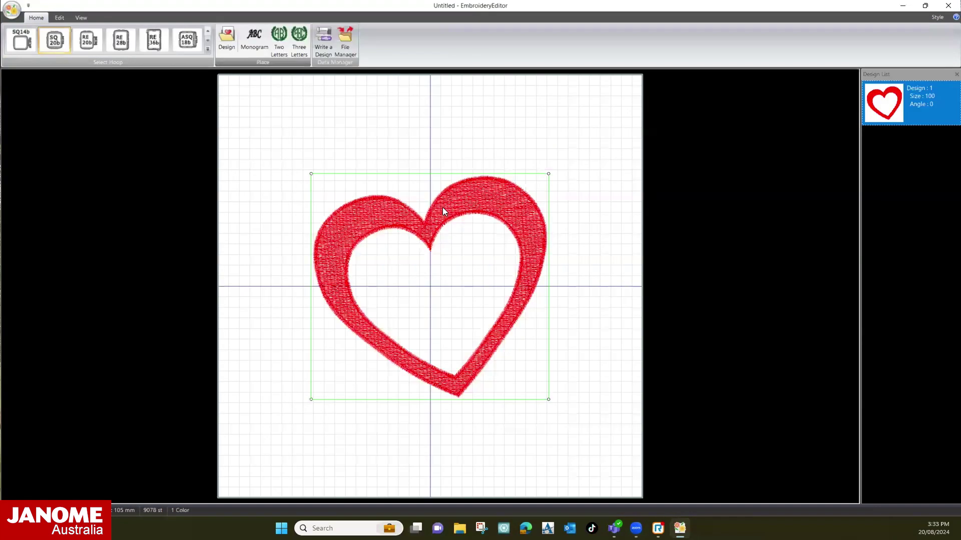
drag(441, 211, 375, 150)
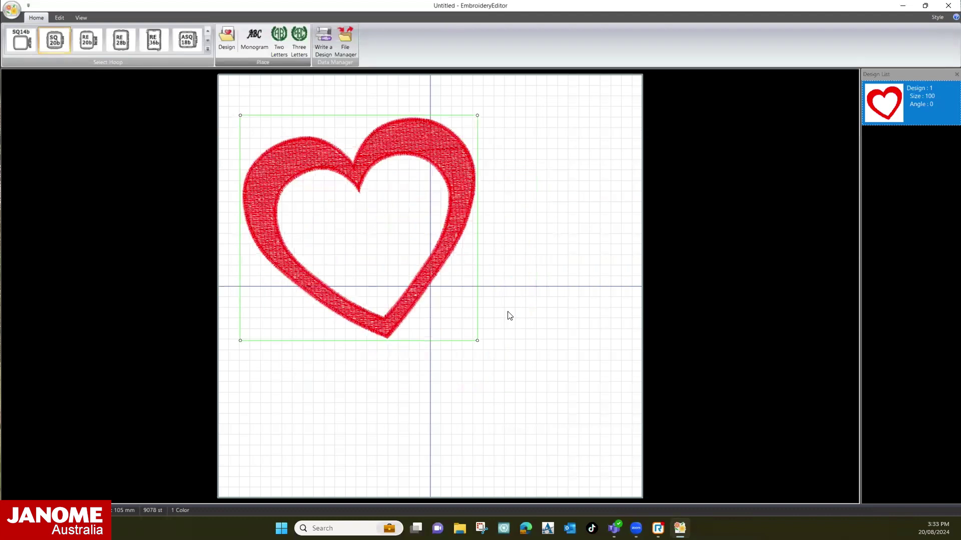
- Try a Bauhaus-font K monogram on the hoop, then delete it
click(255, 39)
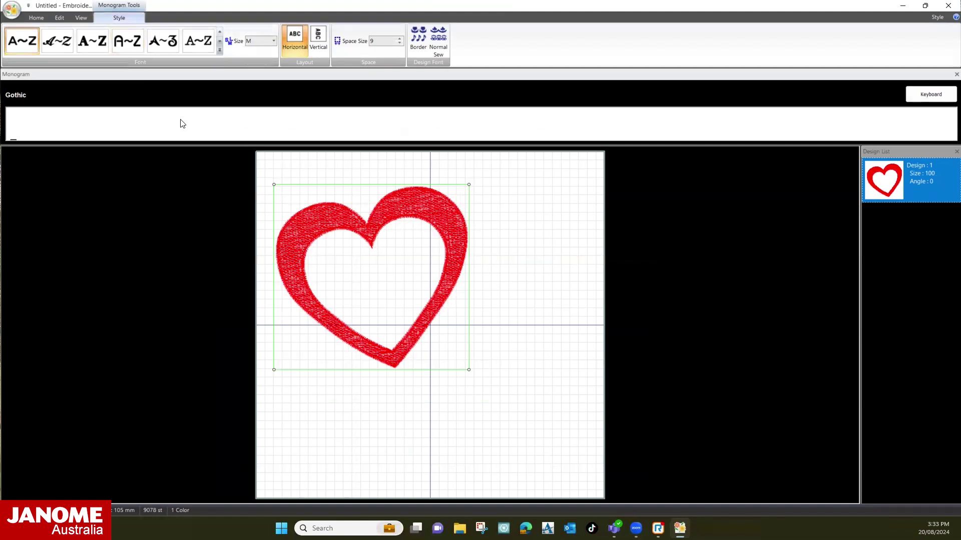
click(219, 51)
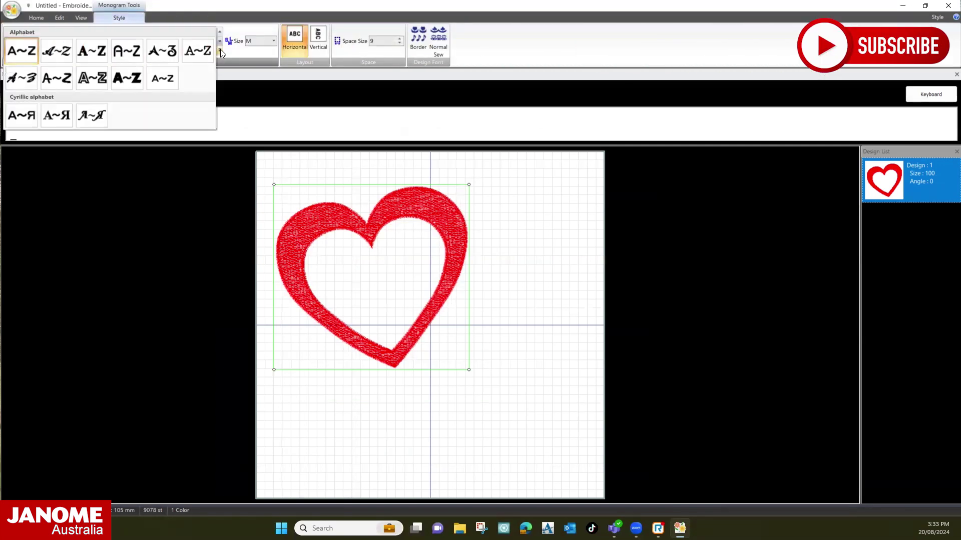
click(129, 52)
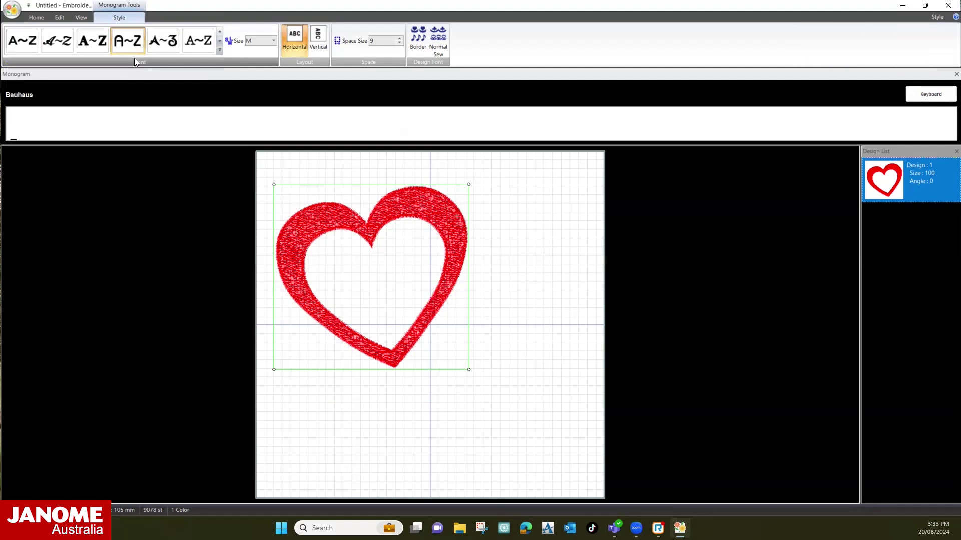
text(k)
key(BackSpace)
text(K)
click(36, 18)
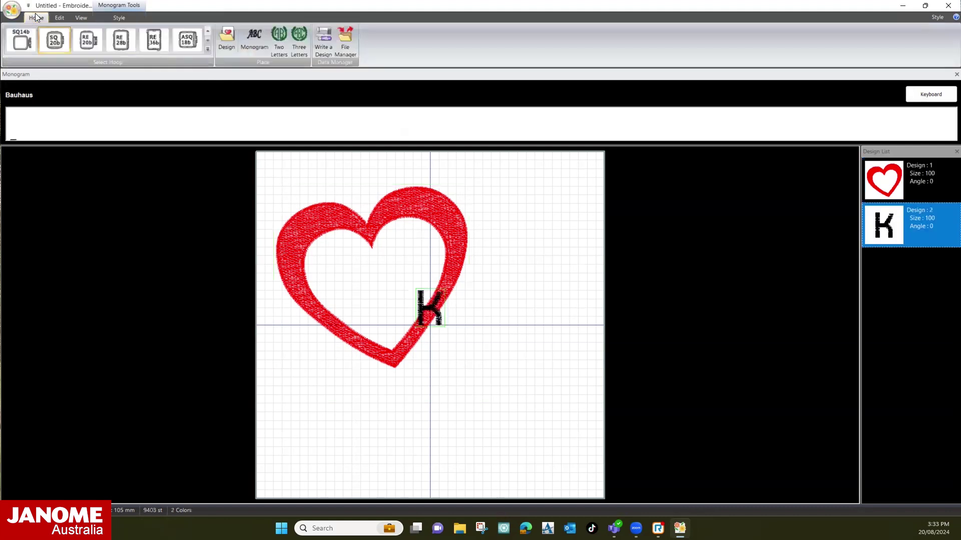
click(425, 309)
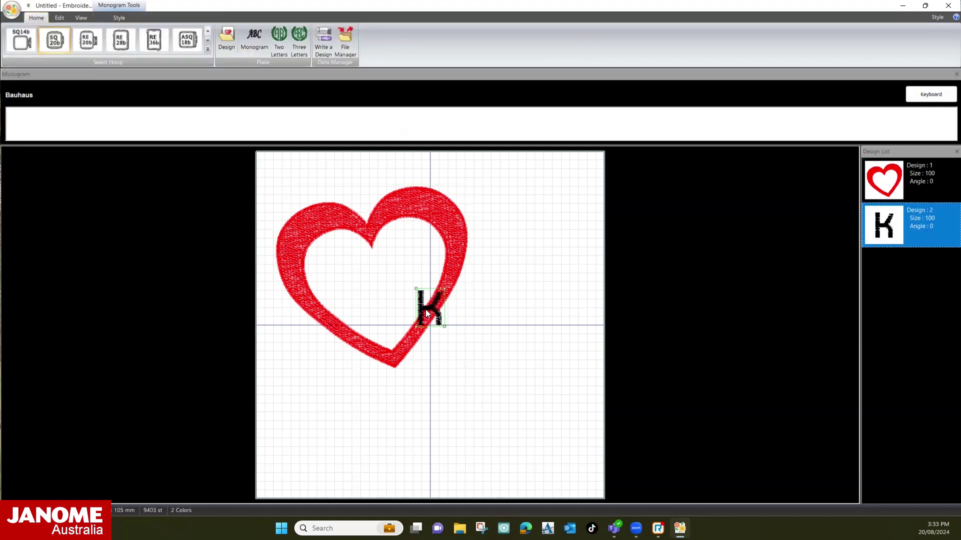
key(Delete)
- Add a size L letter K monogram and drag it into the heart's centre
click(259, 33)
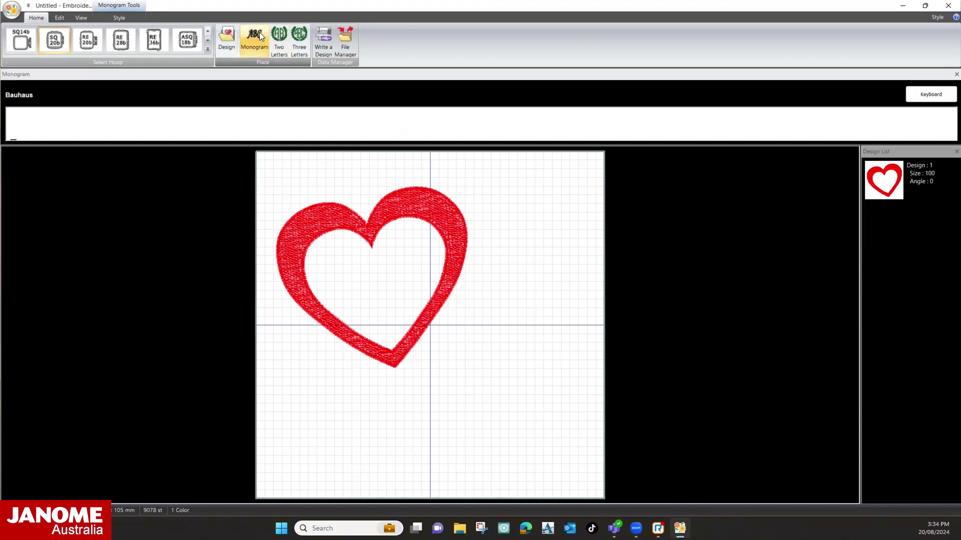
click(118, 18)
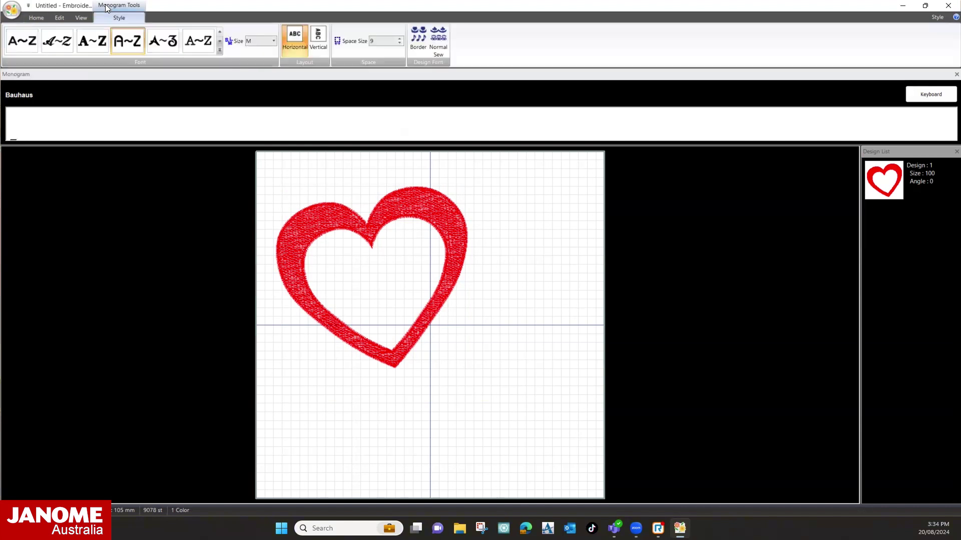
click(255, 42)
click(251, 70)
text(K)
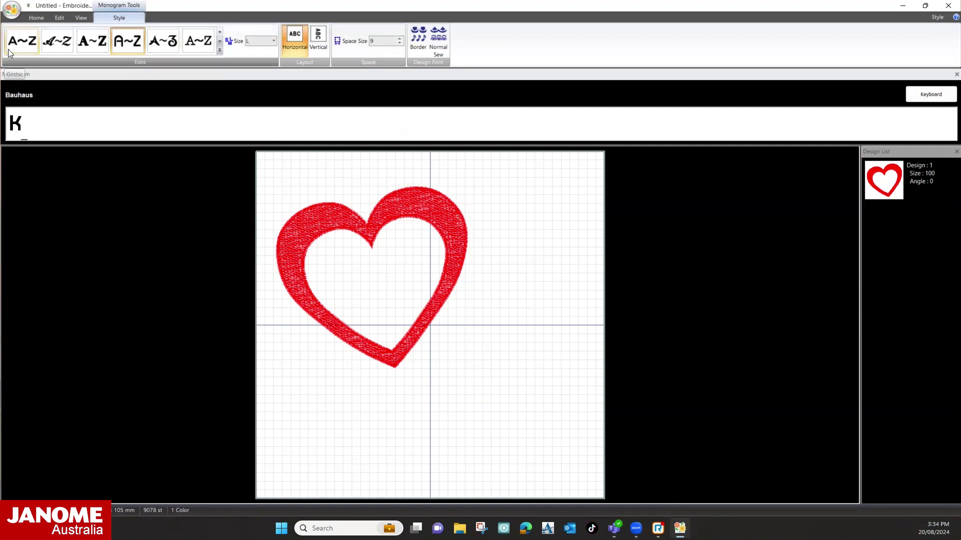
key(Return)
click(31, 15)
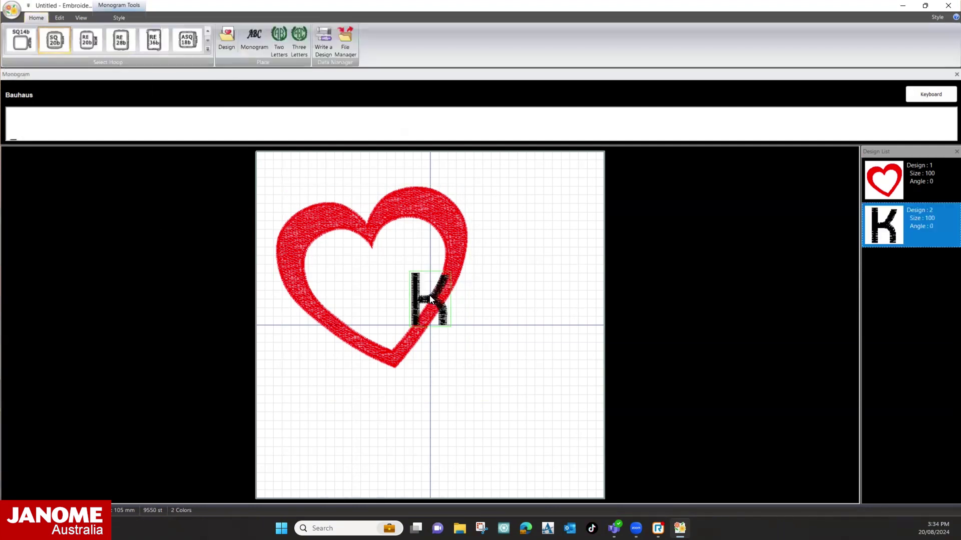
drag(430, 295, 387, 280)
- Tilt the K counter-clockwise with the Rotate spinner to about 348 degrees
click(59, 17)
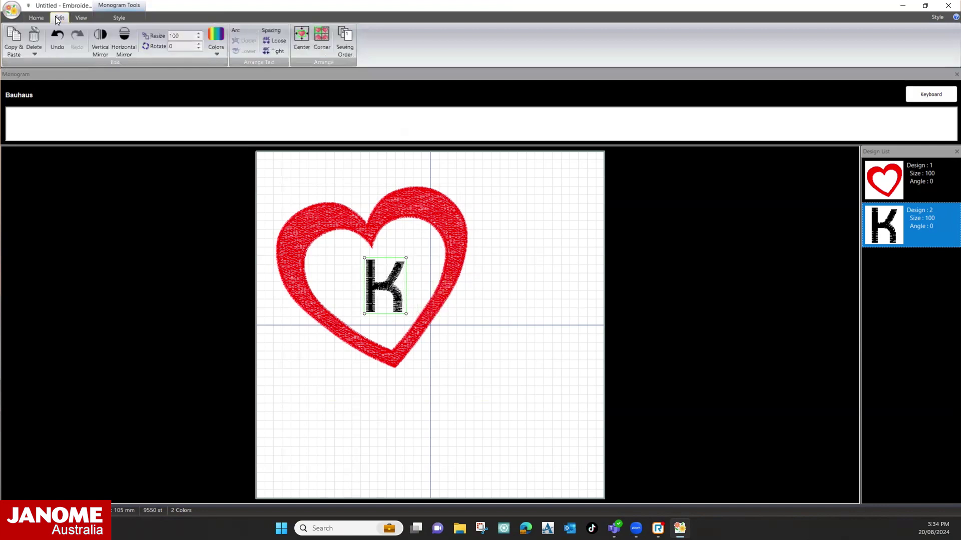
click(198, 44)
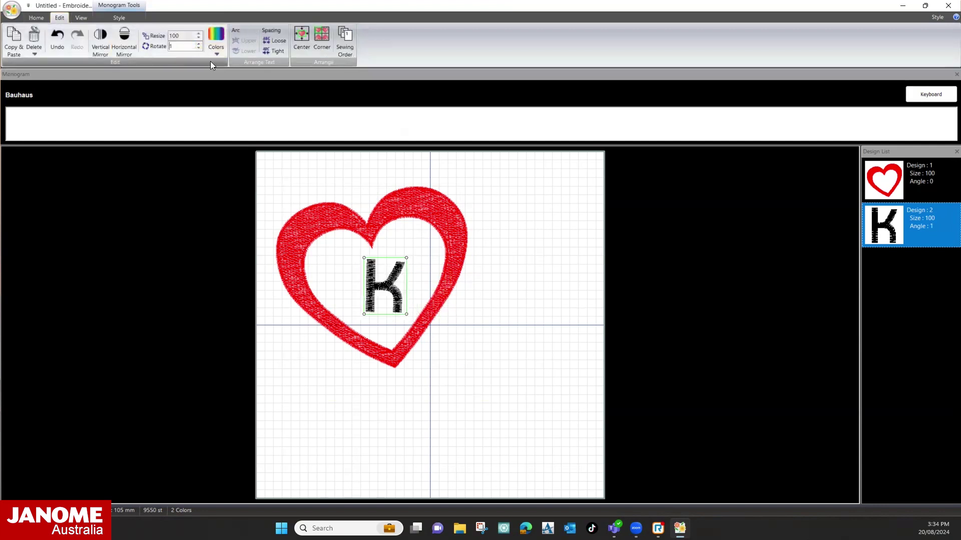
click(199, 50)
click(198, 50)
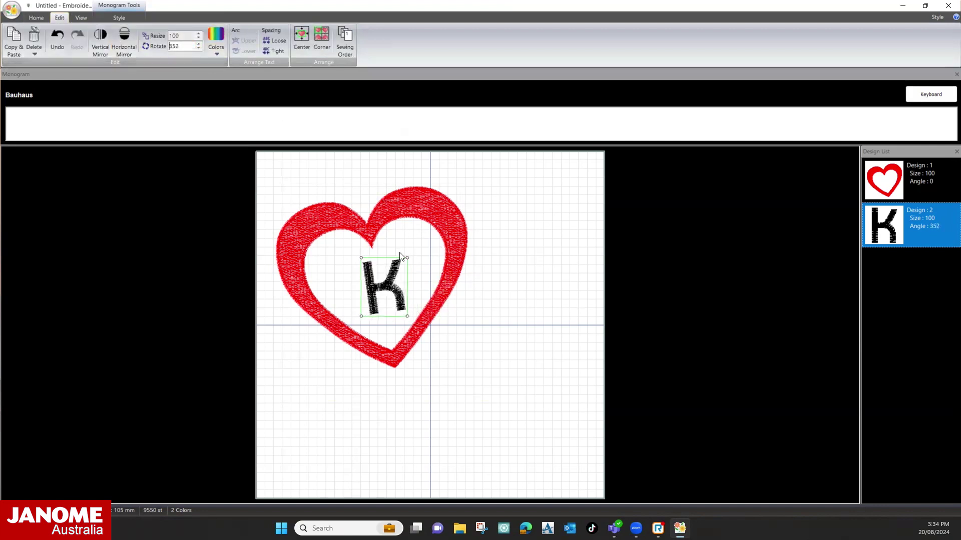
click(197, 44)
click(198, 44)
click(198, 50)
click(197, 51)
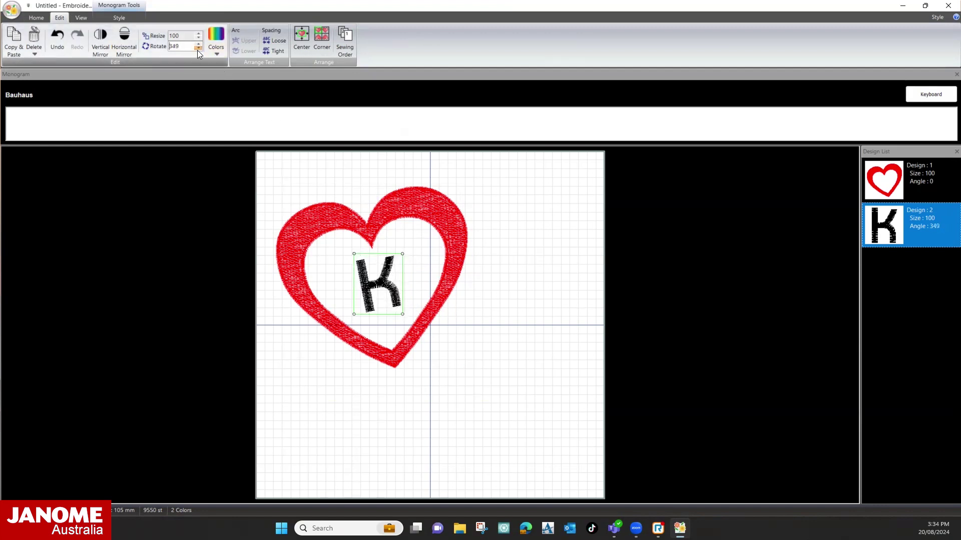
- Recolour the K with Red thread from the thread chart, then deselect it
click(222, 37)
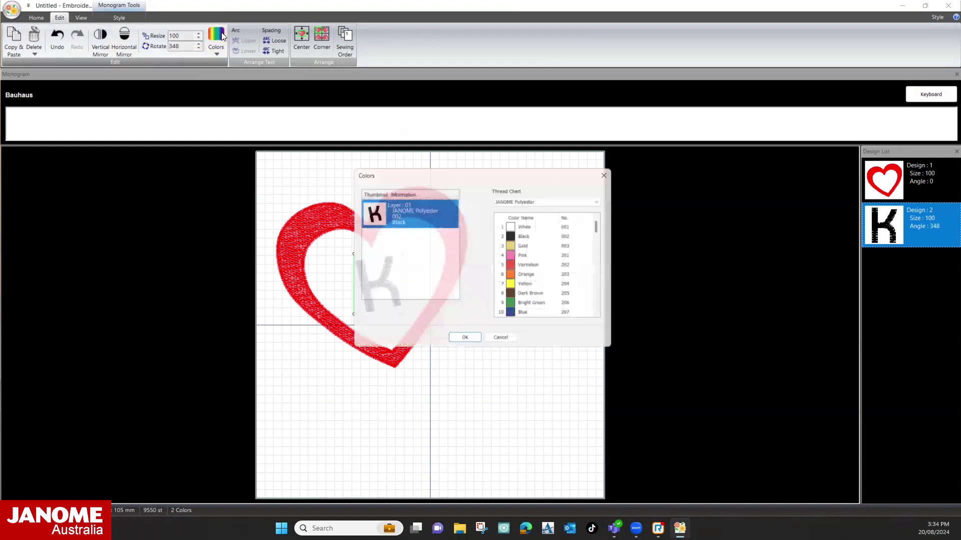
scroll(552, 291, down, 2)
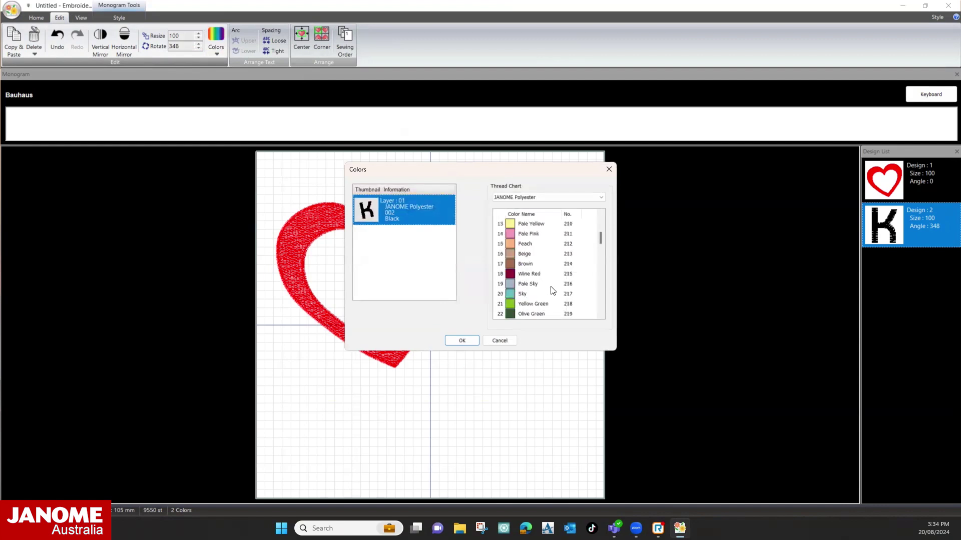
scroll(552, 291, down, 1)
scroll(552, 291, down, 1)
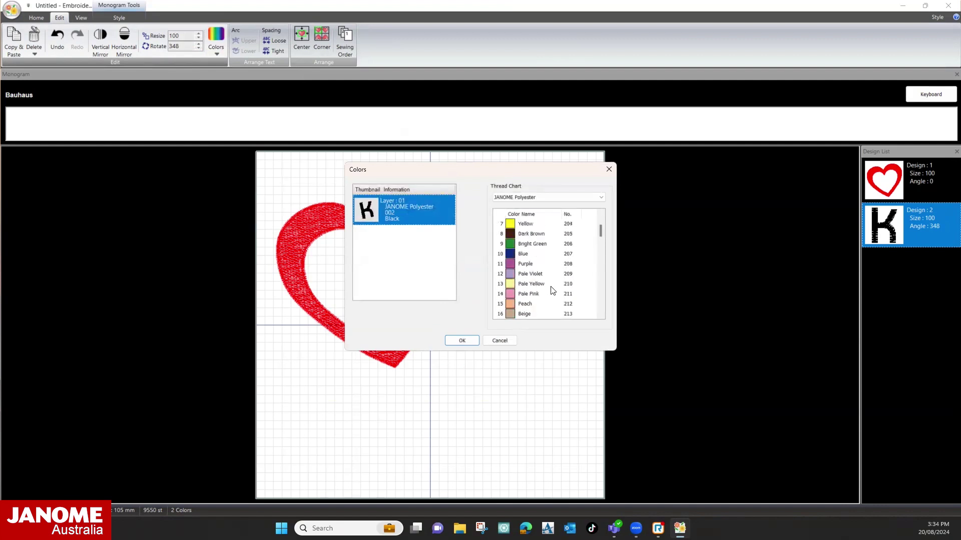
scroll(535, 264, down, 2)
scroll(535, 264, down, 1)
click(524, 284)
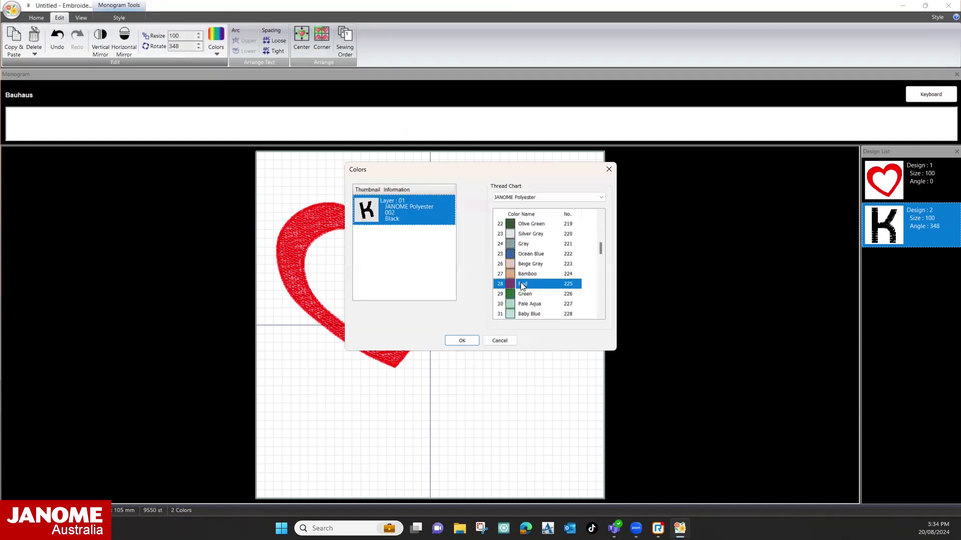
click(462, 341)
click(474, 279)
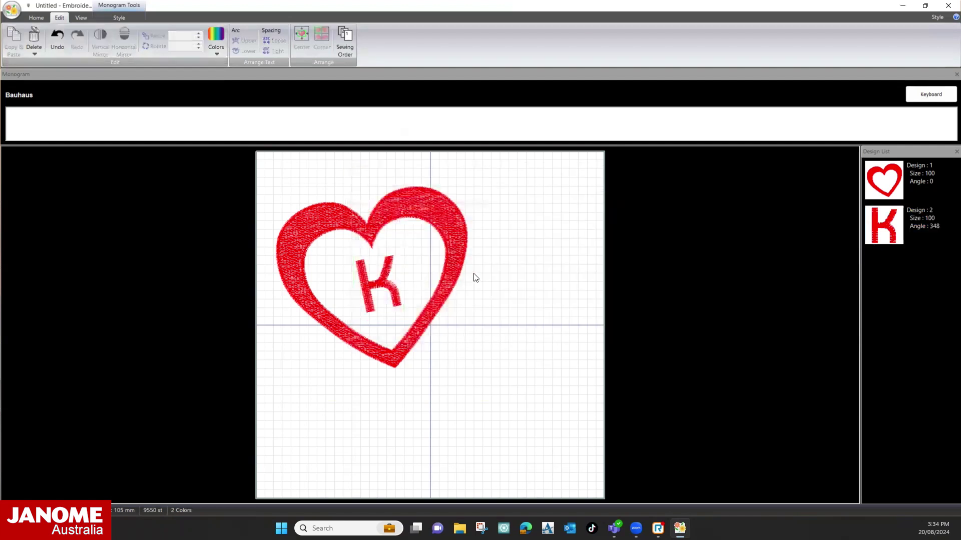
- Add the linked-hearts design from Janome Australia Designs and drag it to the upper right
click(38, 17)
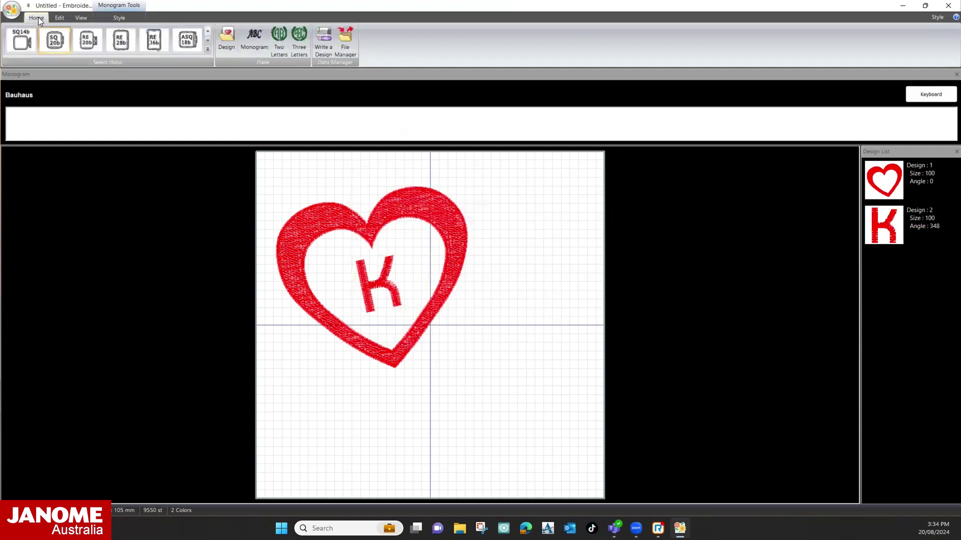
click(225, 38)
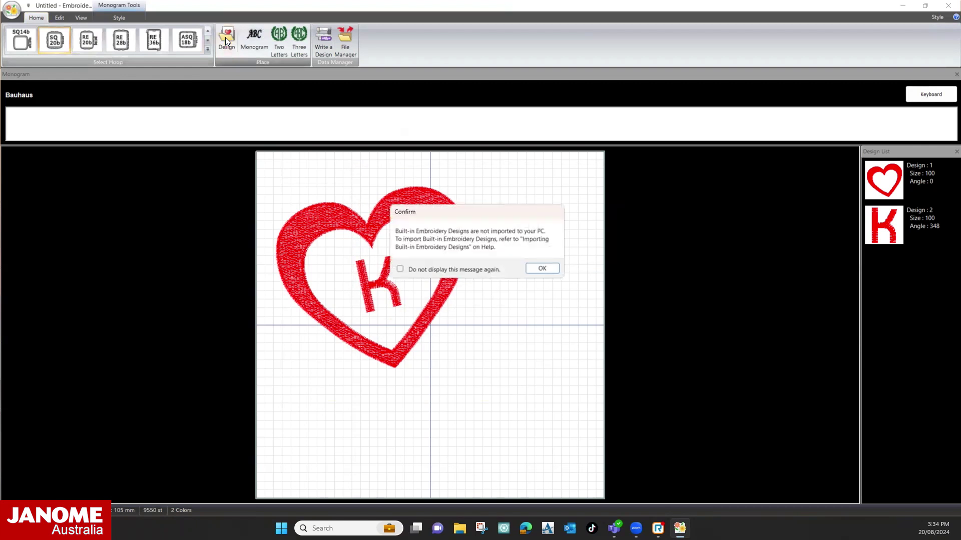
click(542, 268)
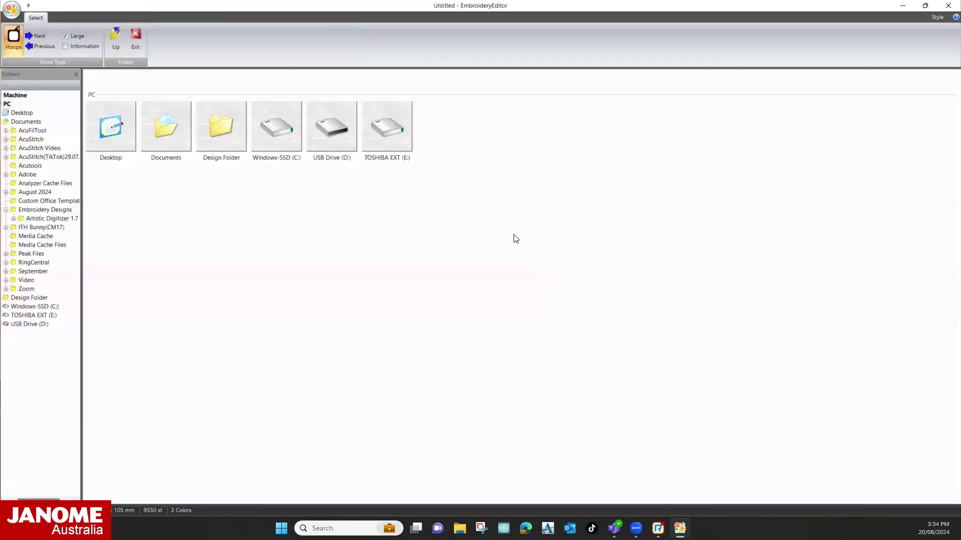
double_click(176, 129)
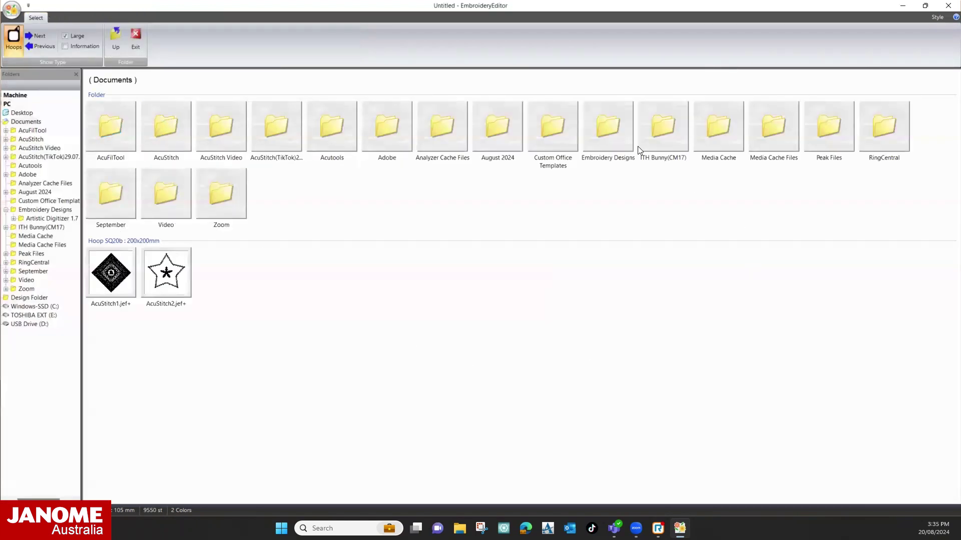
double_click(612, 134)
double_click(177, 117)
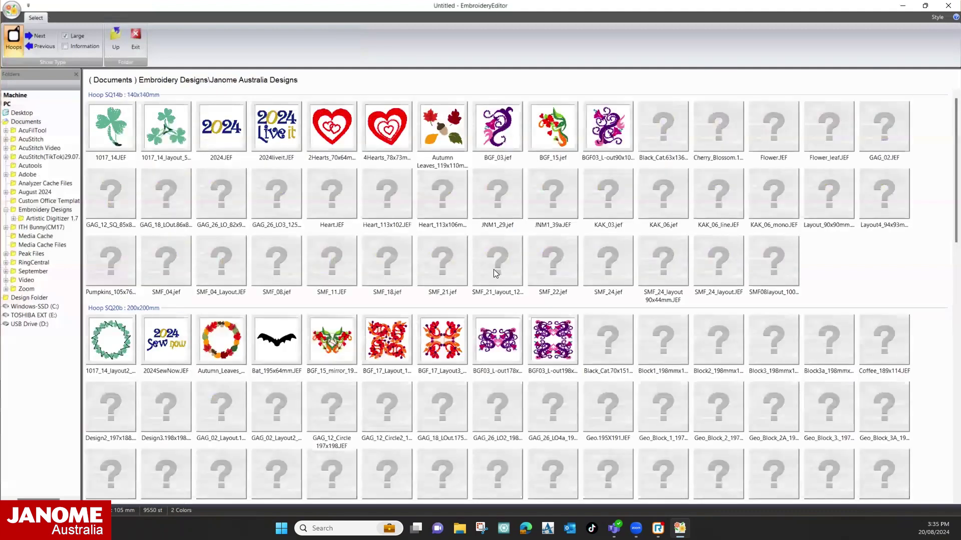
double_click(330, 126)
drag(498, 262, 632, 137)
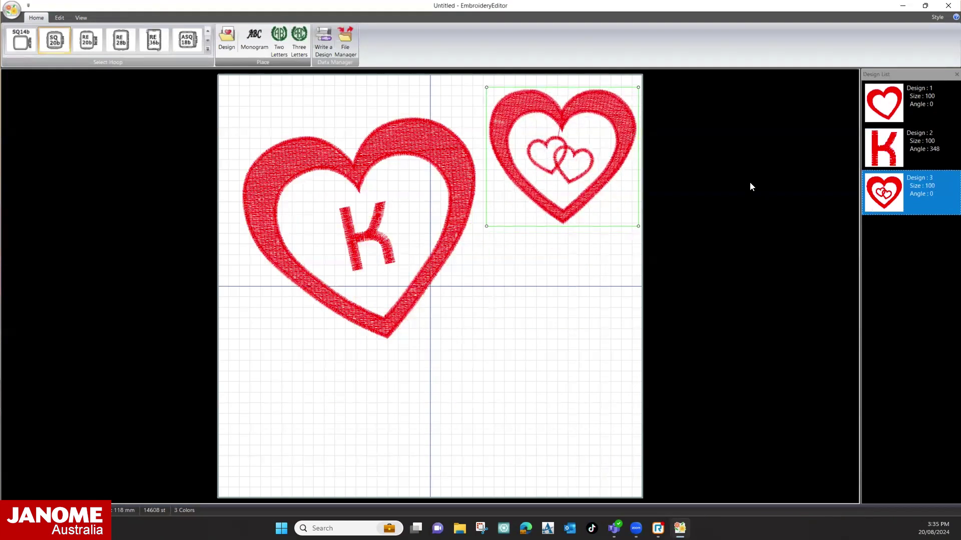
click(59, 18)
- Duplicate the linked-hearts design, move the copy lower-left and resize it to 80
click(19, 42)
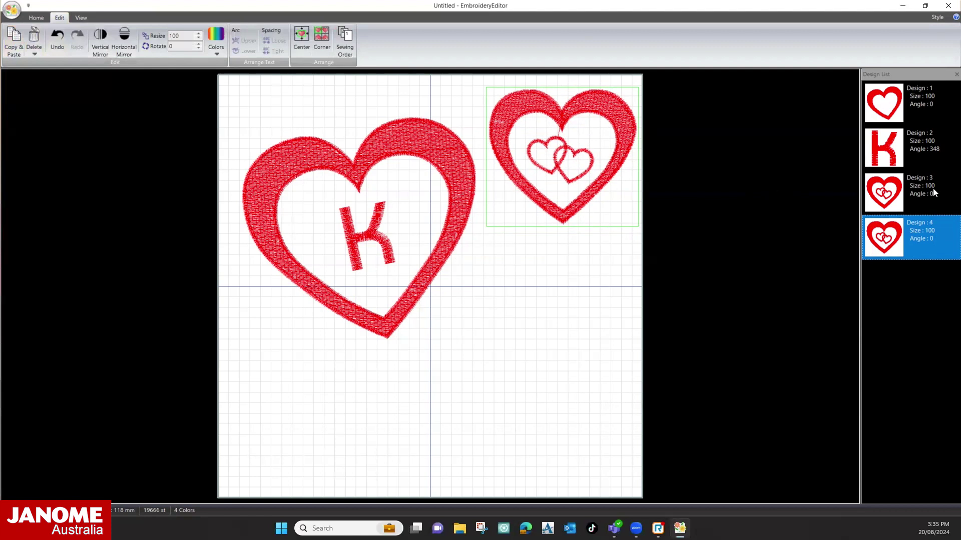
drag(574, 158, 329, 407)
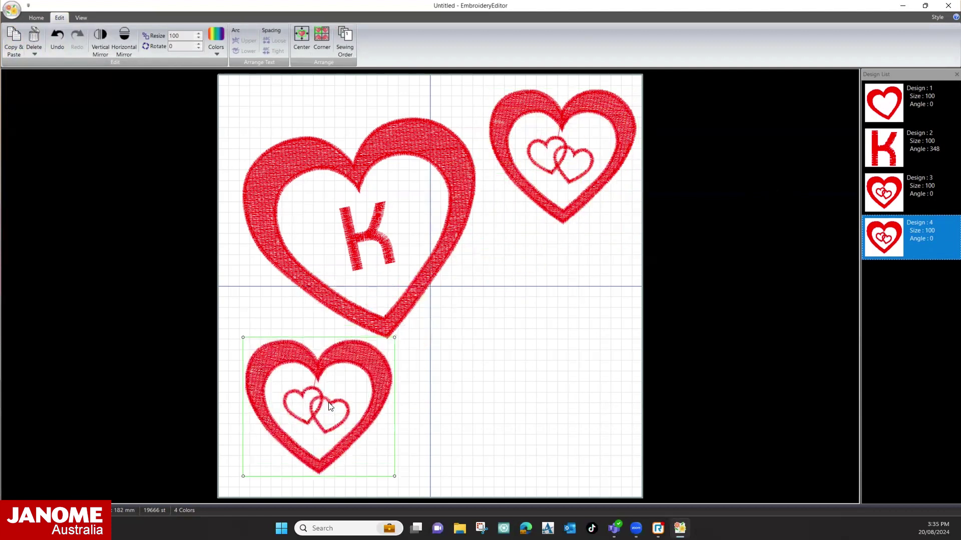
click(181, 35)
text(80)
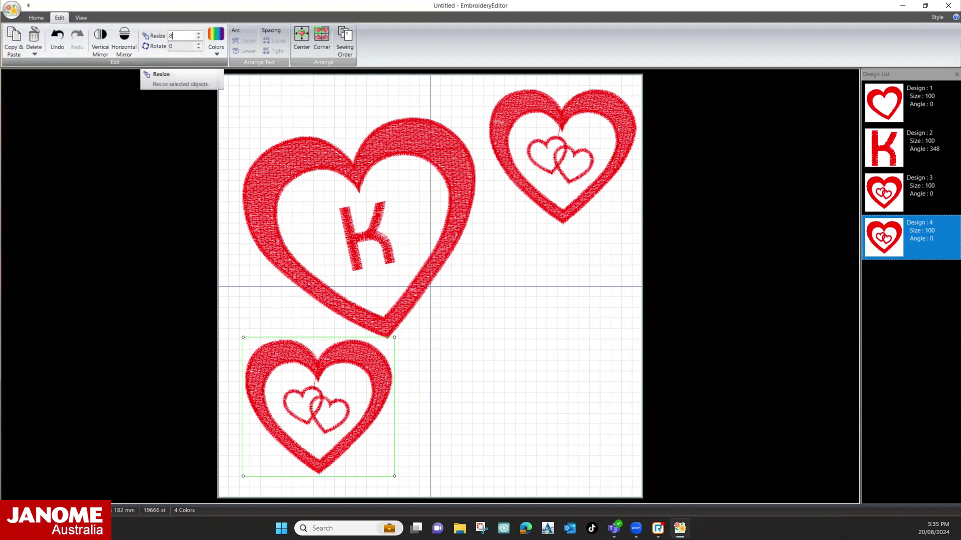
click(154, 35)
- Tilt the copy to 347 degrees, nudge it further left and down, then deselect
click(198, 44)
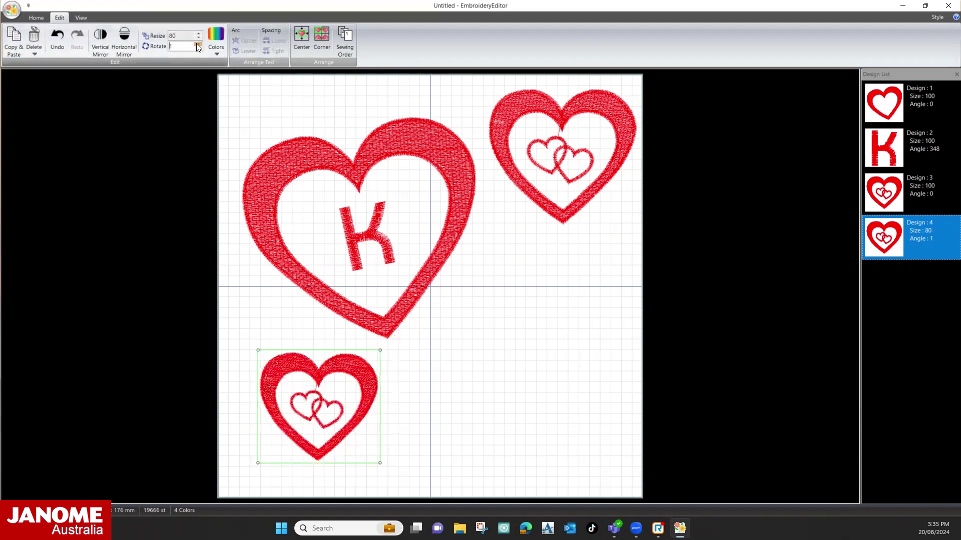
click(198, 50)
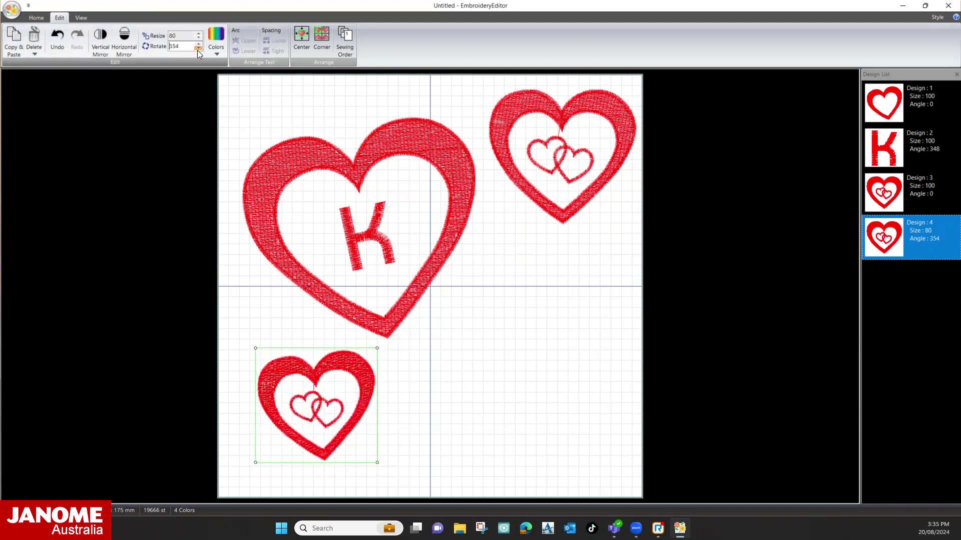
click(198, 50)
mouse_move(341, 352)
mouse_down()
mouse_move(319, 367)
mouse_move(320, 349)
mouse_up()
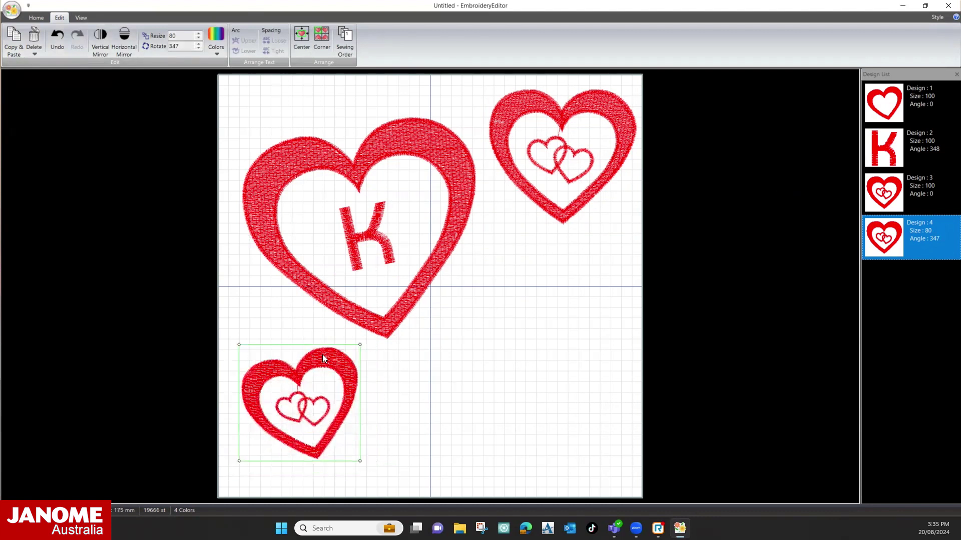
click(576, 332)
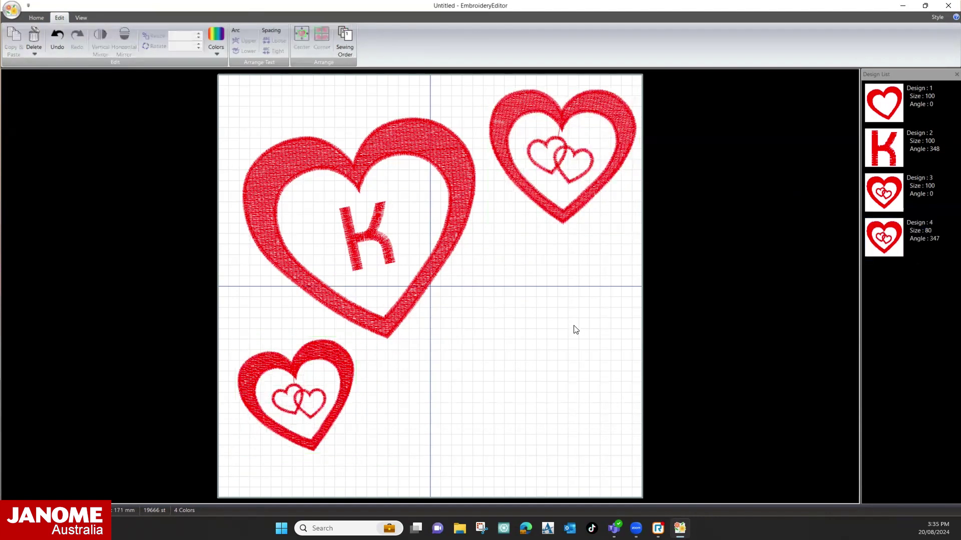
- Add the red heart with zigzag inner heart from Janome Australia Designs to the lower right
click(39, 16)
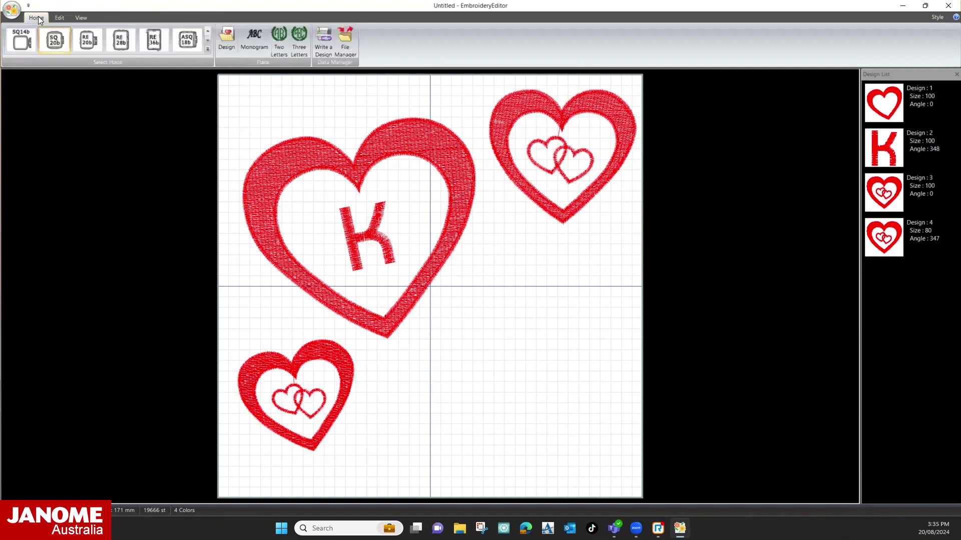
click(226, 38)
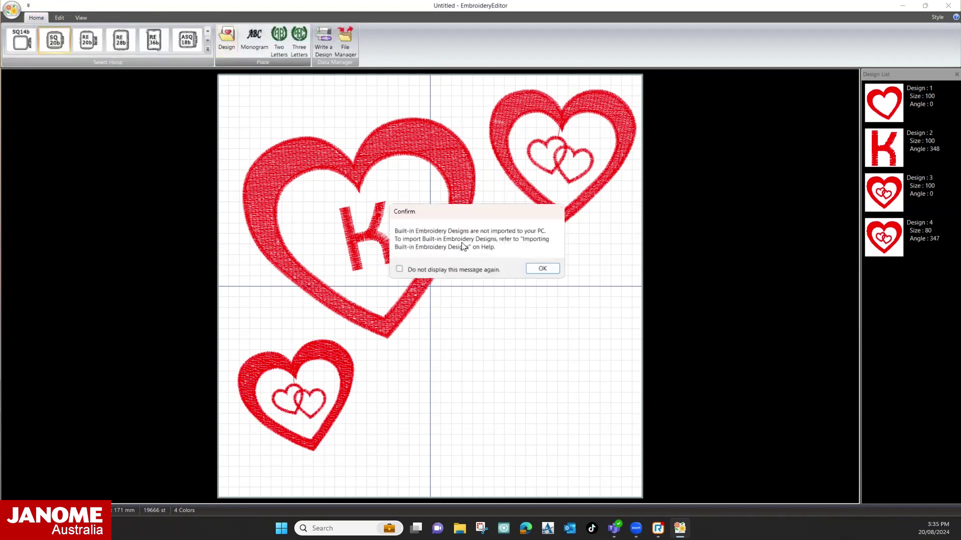
click(542, 269)
double_click(162, 125)
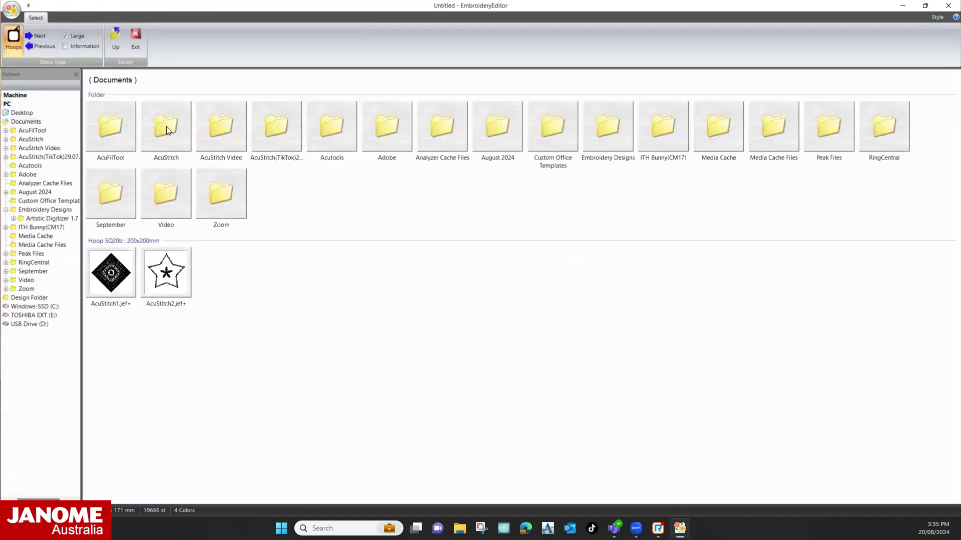
double_click(606, 126)
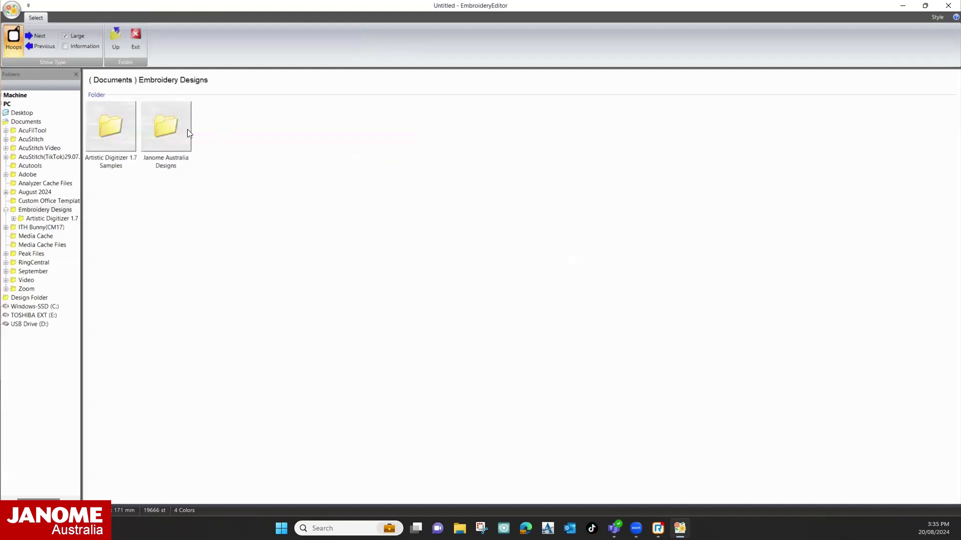
double_click(166, 129)
double_click(386, 126)
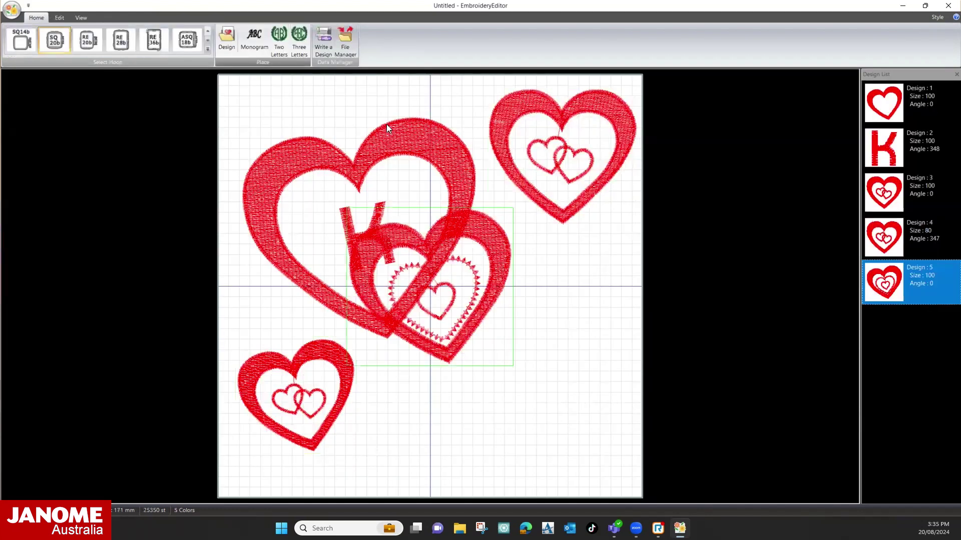
drag(492, 253, 578, 351)
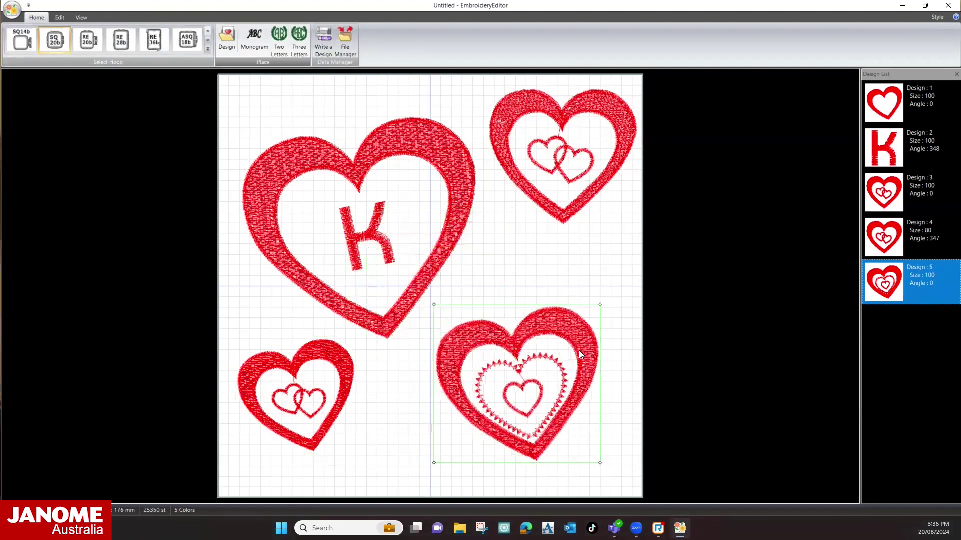
- Mirror the lower-right heart vertically, enlarge it to 120%, and nudge it up-right
click(59, 17)
click(100, 42)
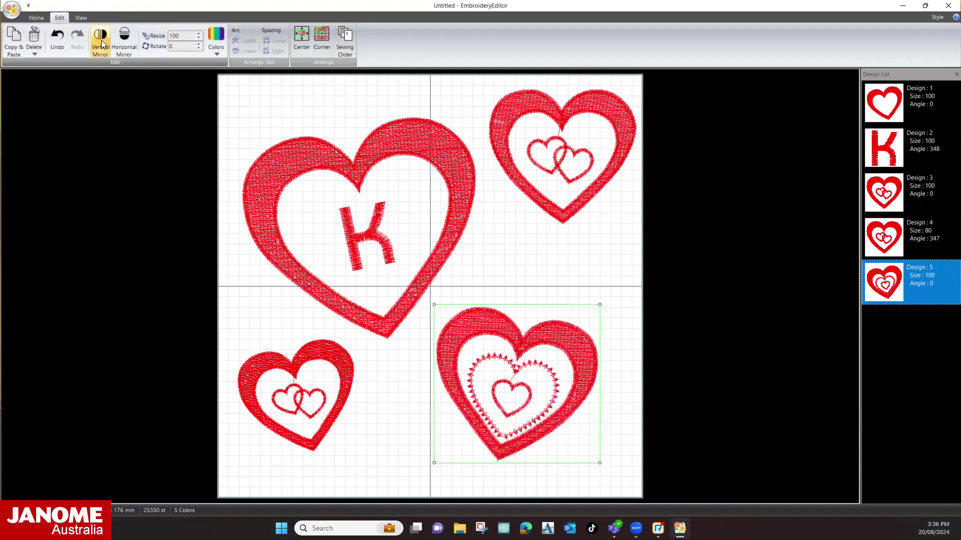
text(120)
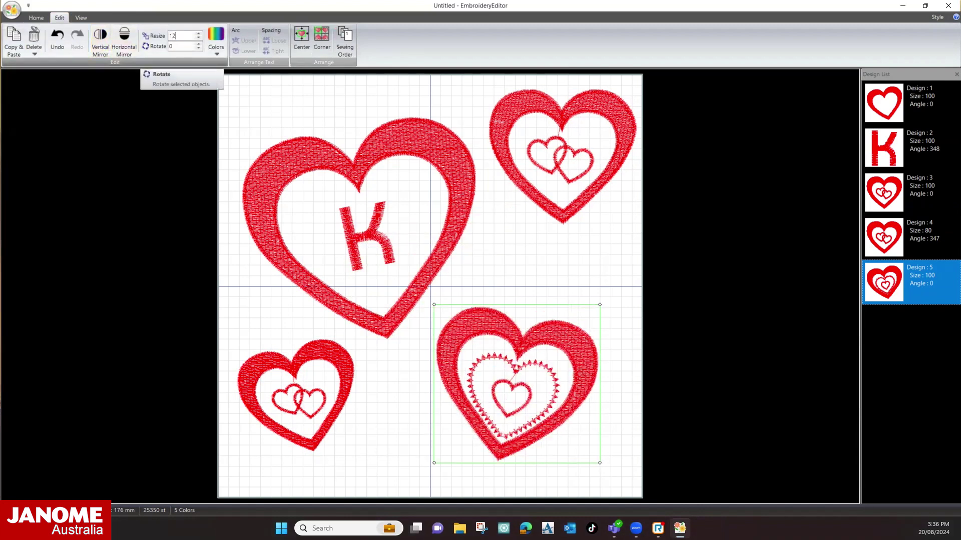
key(Return)
drag(489, 317, 501, 303)
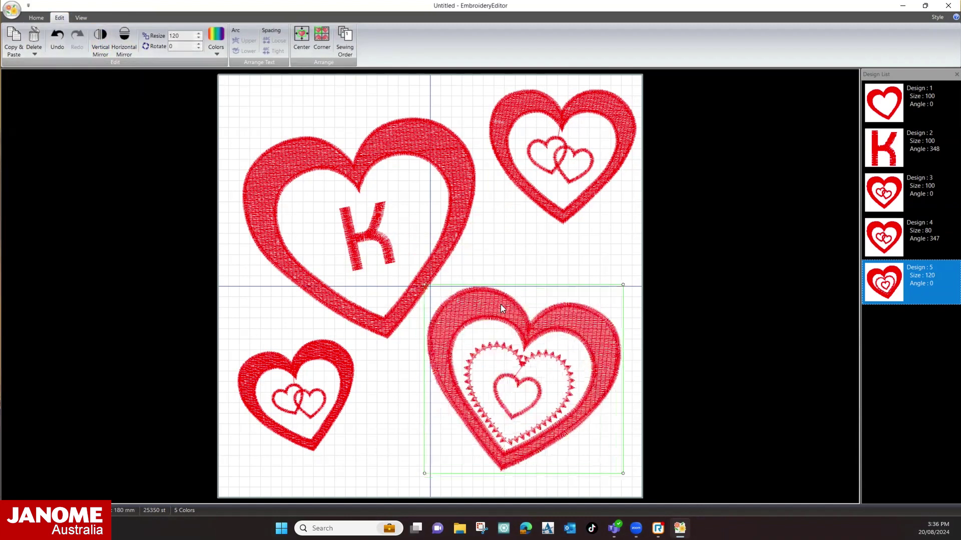
- Rotate the heart to 6 degrees and deselect it
click(198, 44)
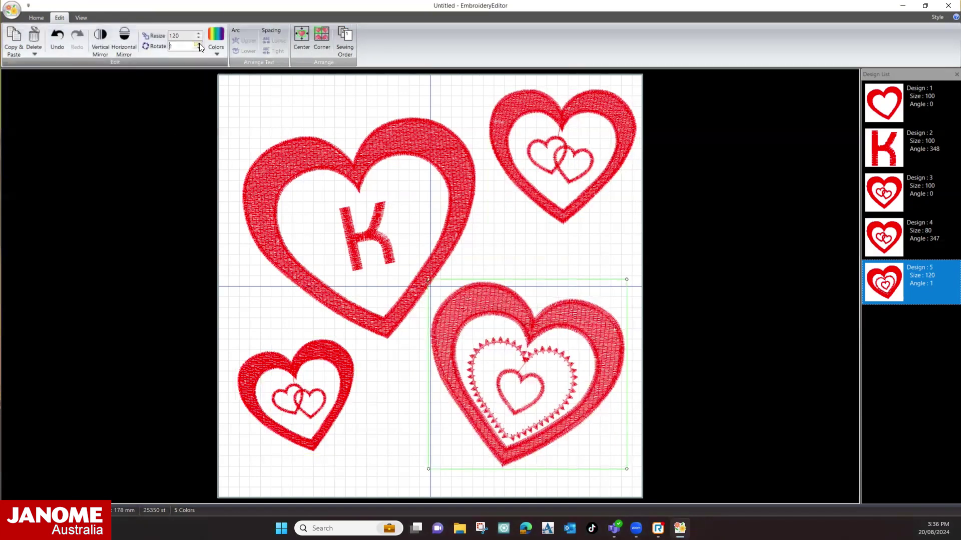
click(197, 44)
click(617, 256)
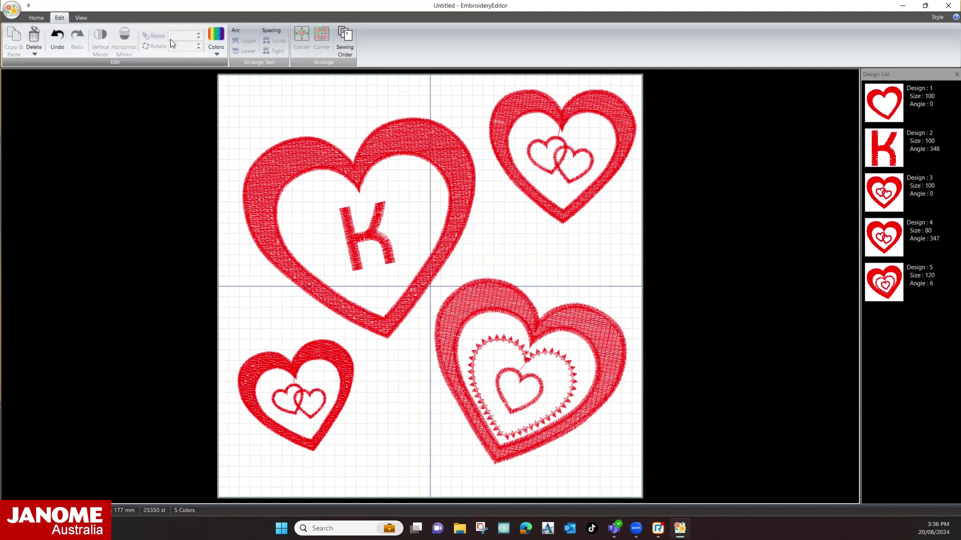
click(36, 16)
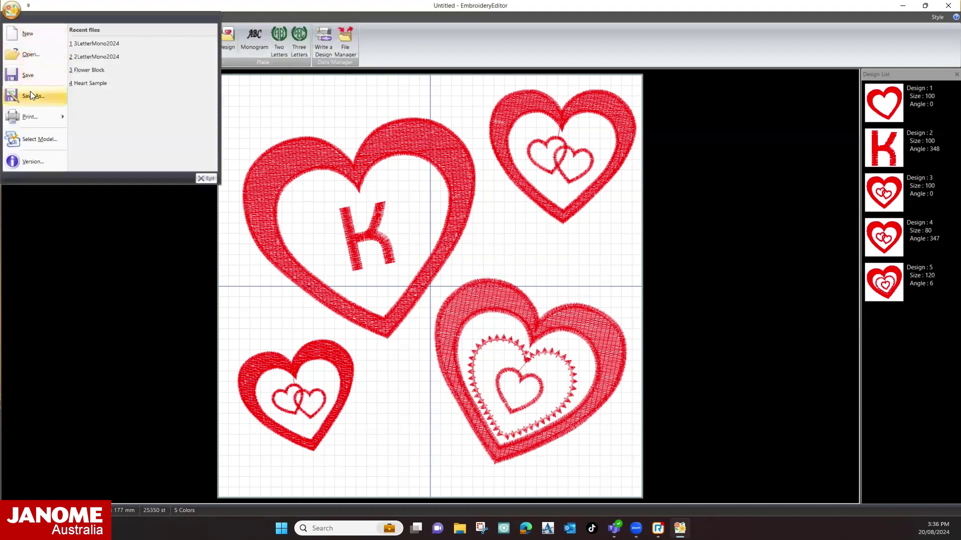
- Save As over the existing Heart Sample file, confirming the replacement
click(31, 93)
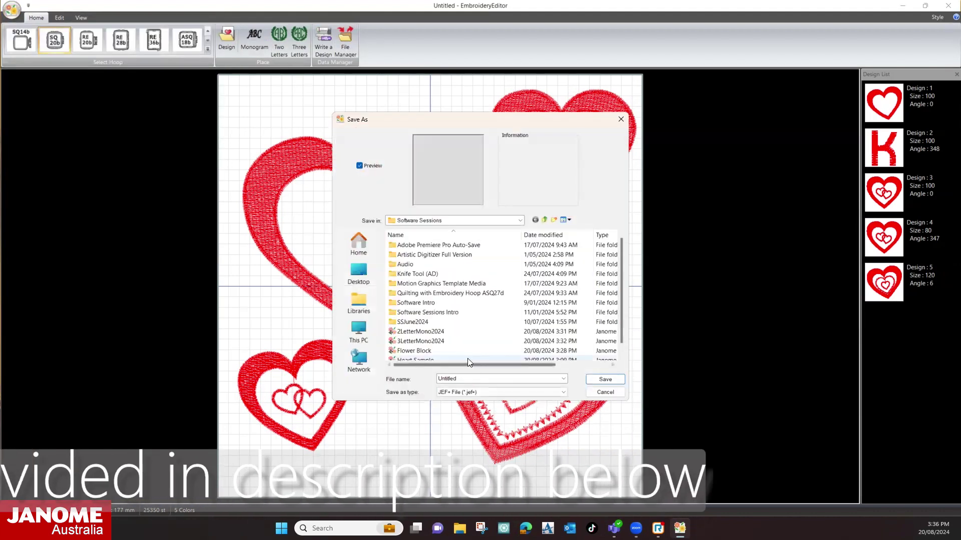
scroll(468, 353, down, 1)
click(416, 351)
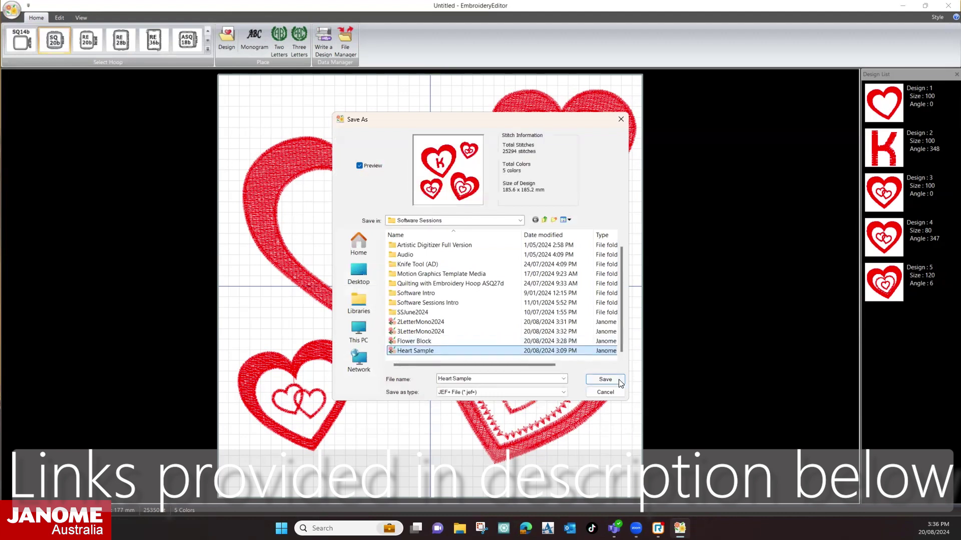
click(605, 379)
click(505, 264)
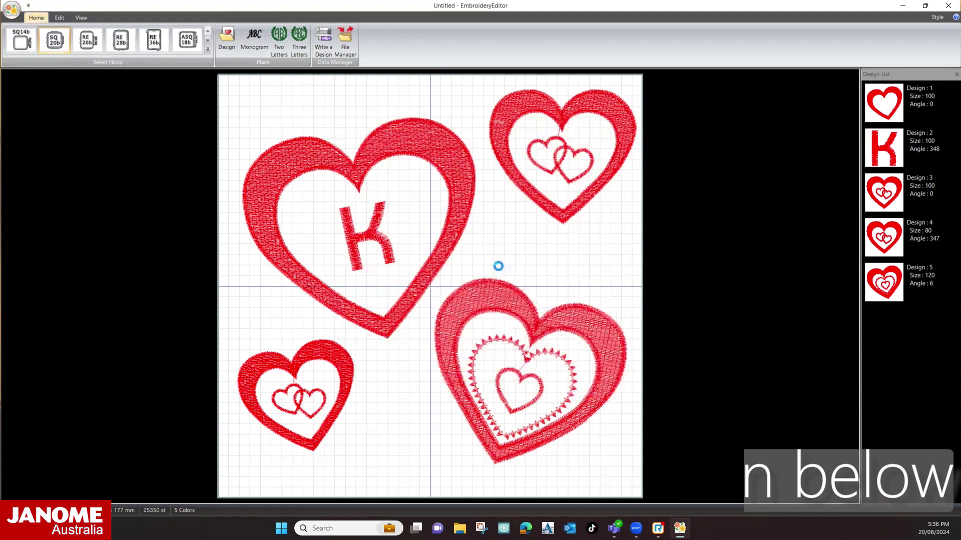
- Check and close the Write a Design dialog, then start a new blank design
click(323, 42)
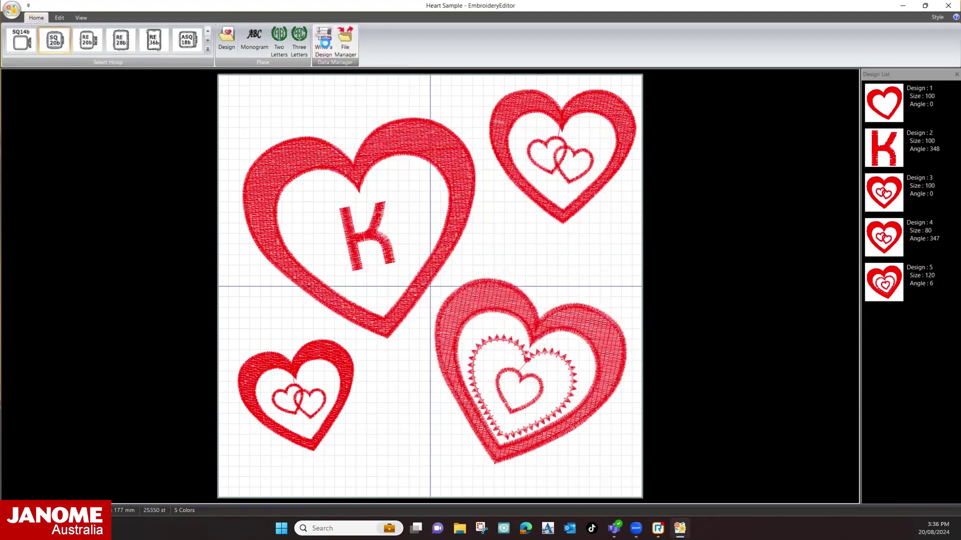
click(415, 241)
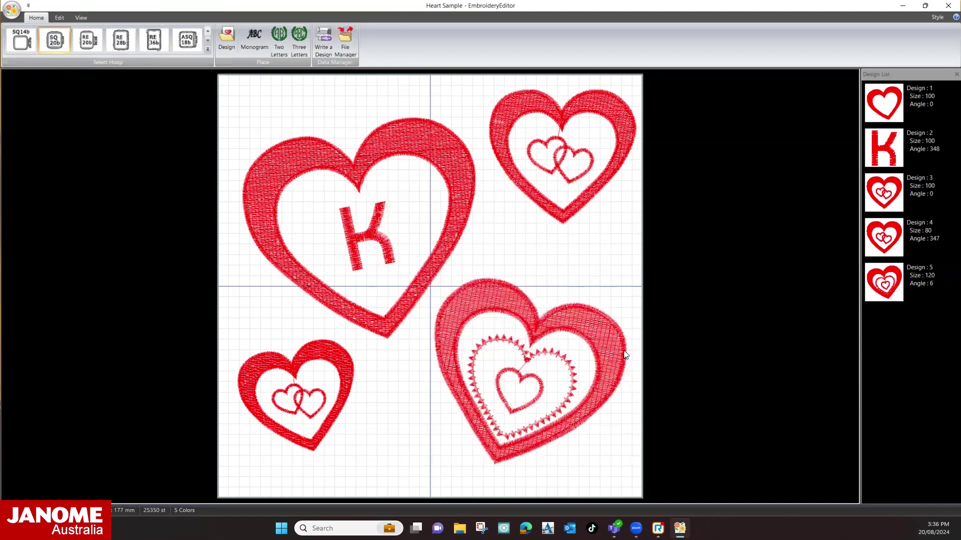
click(12, 9)
click(34, 33)
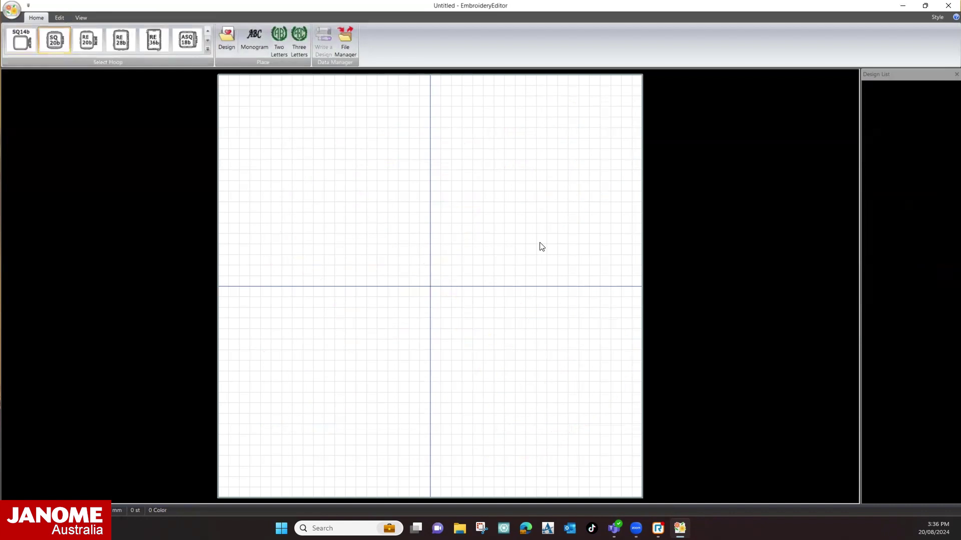
- Place the word 'Merry' in the hoop using the Script monogram font
click(58, 43)
click(253, 39)
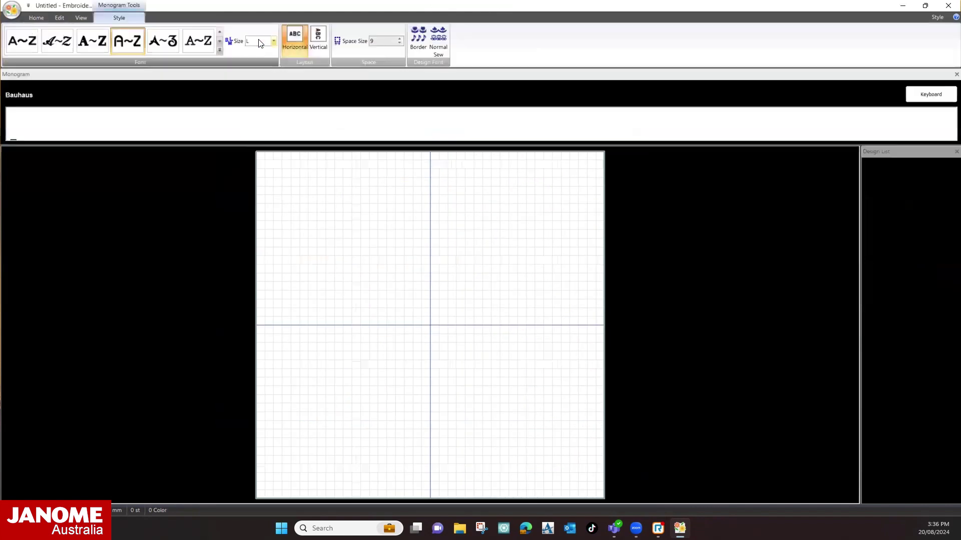
click(220, 48)
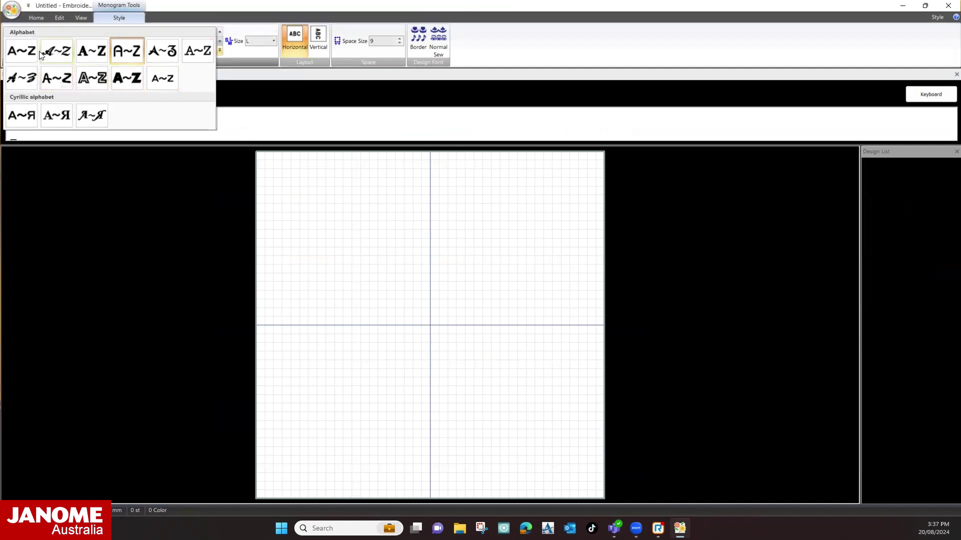
click(57, 51)
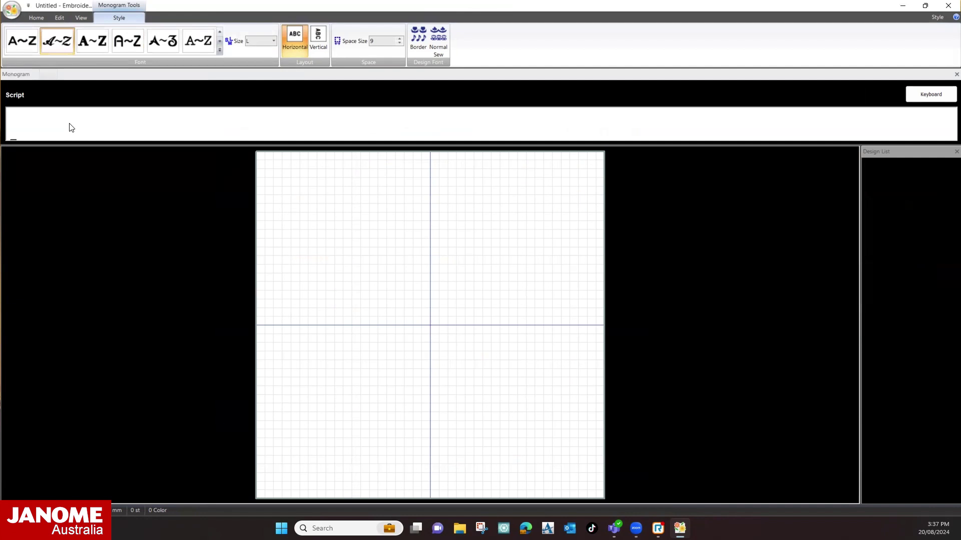
text(Me)
text(rry)
key(Return)
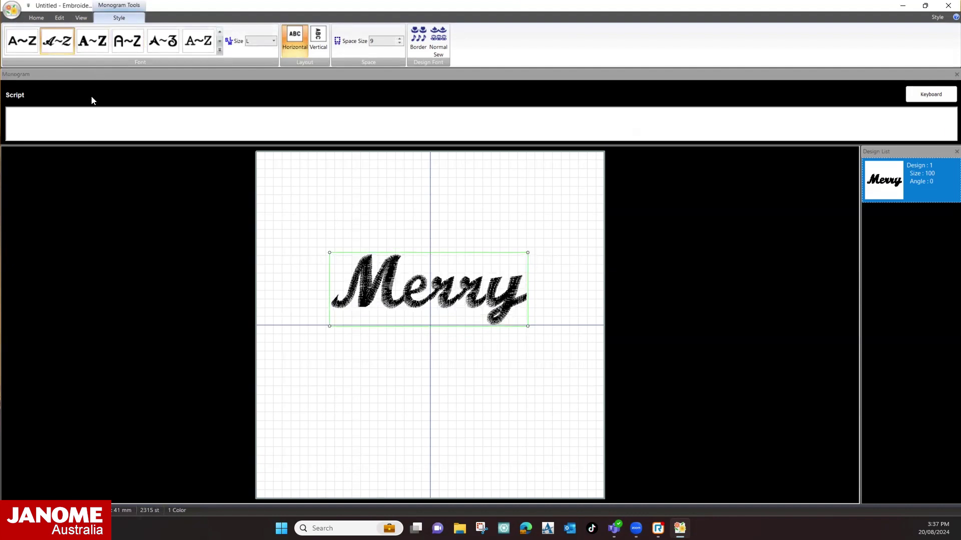
- Add 'Christmas' lettering and drag it just below 'Merry'
click(90, 127)
text(C)
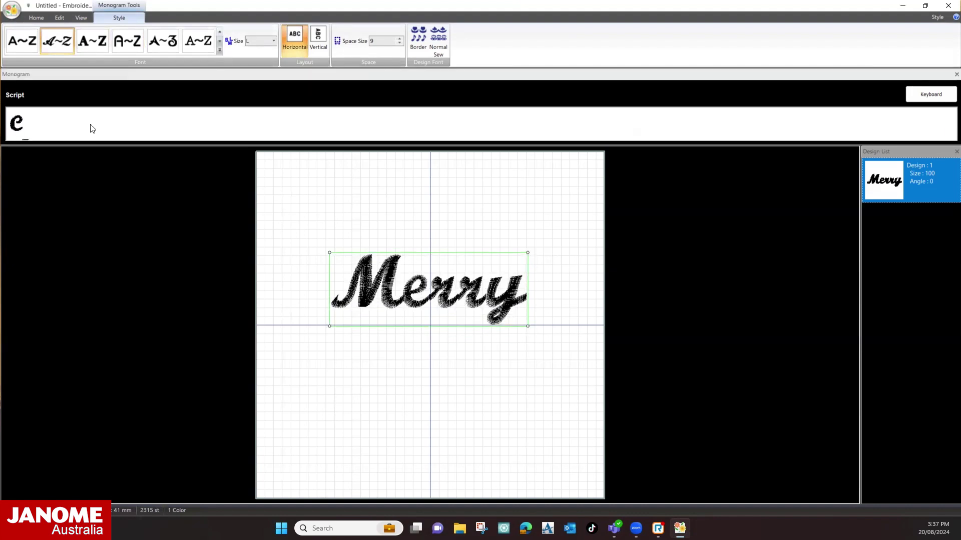
text(hristmas)
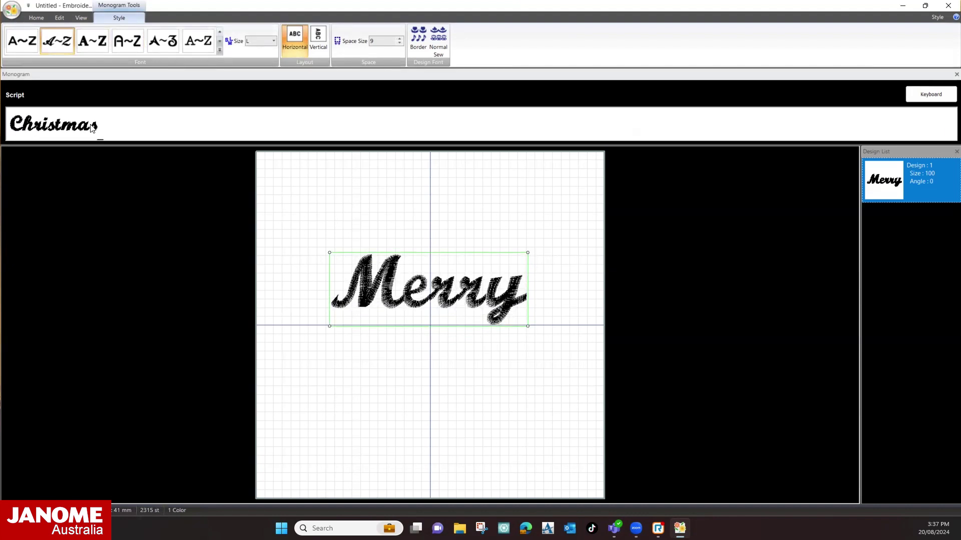
key(Return)
drag(504, 318, 504, 357)
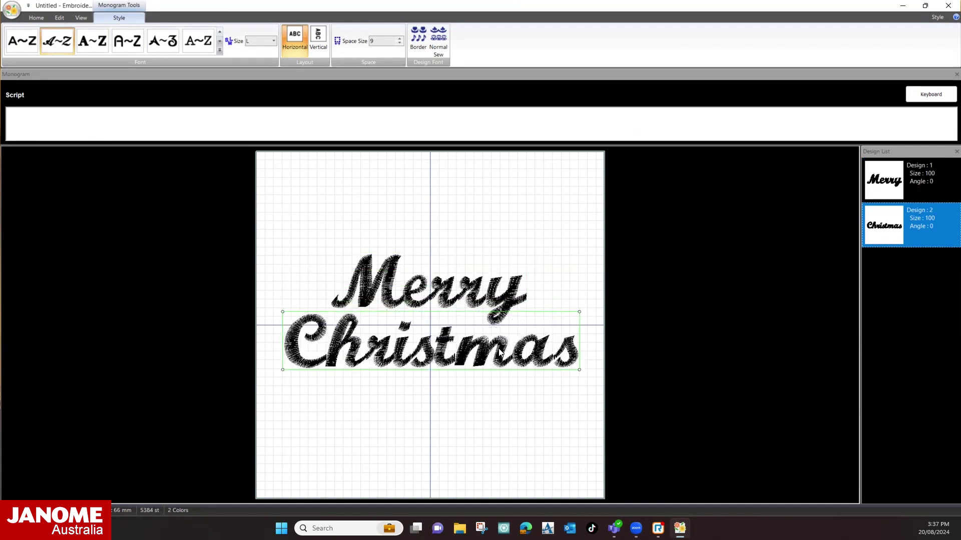
click(60, 17)
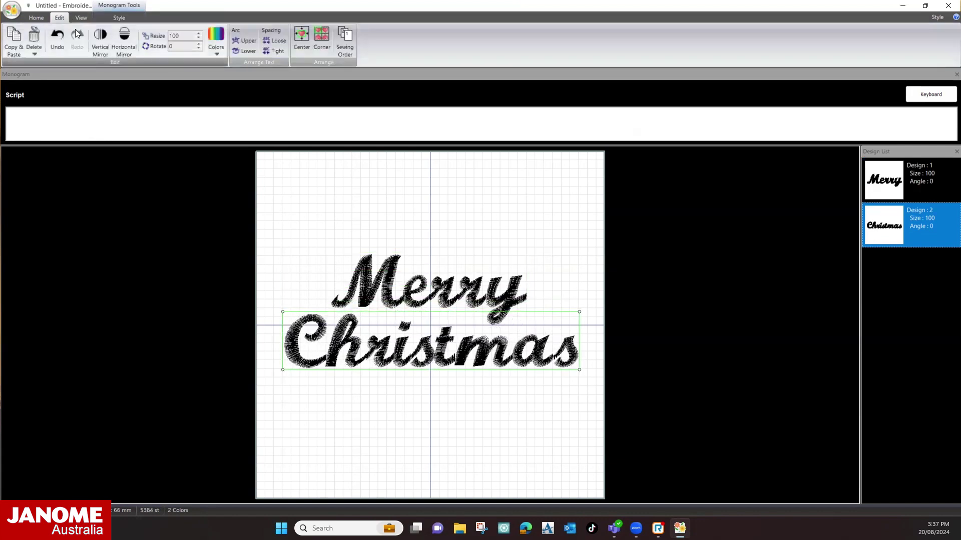
- Apply Arc Upper to 'Christmas' and 'Merry', and nudge 'Christmas' slightly lower
click(245, 42)
click(469, 286)
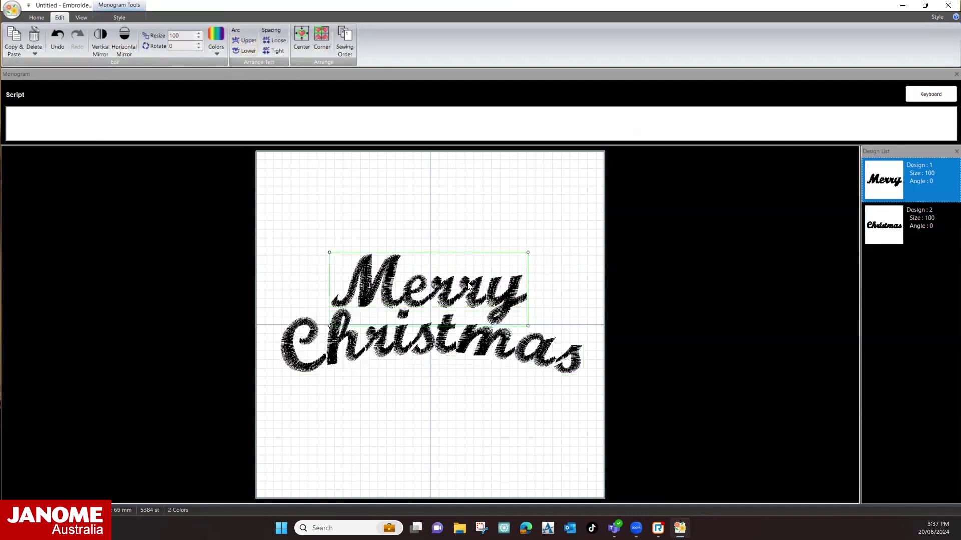
click(243, 42)
drag(467, 344, 468, 349)
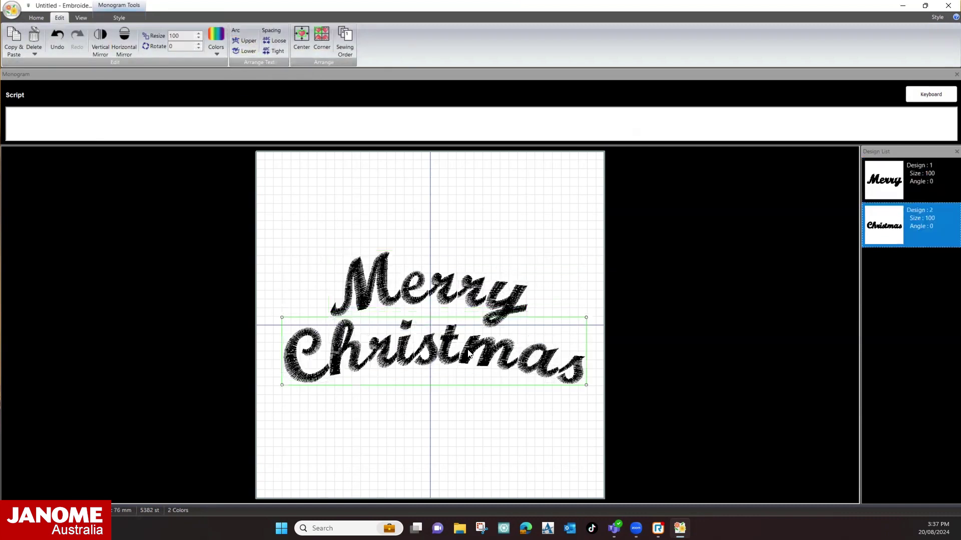
click(533, 210)
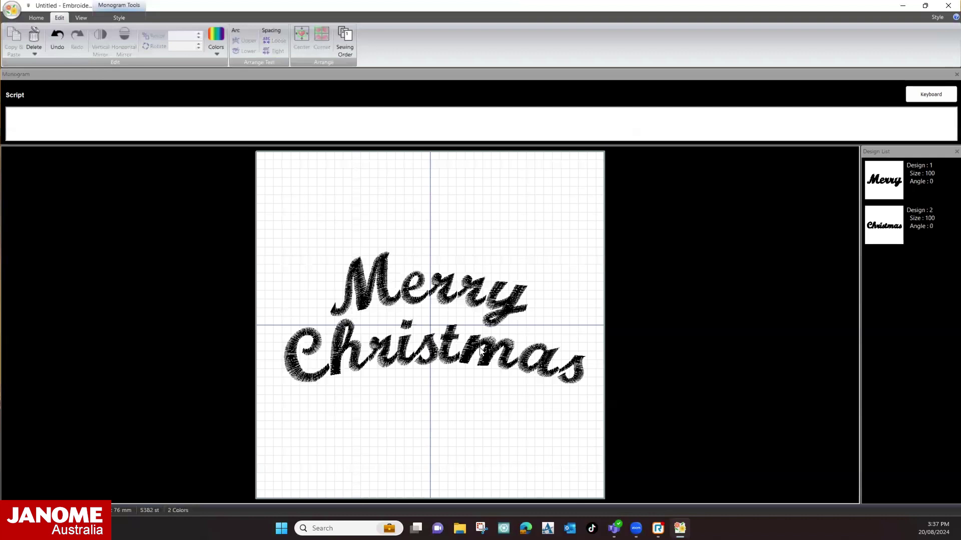
click(35, 17)
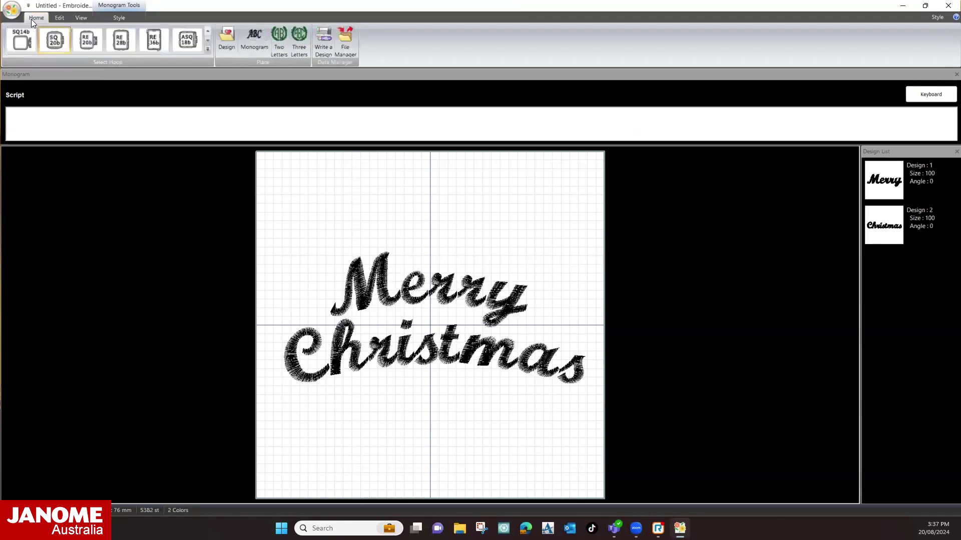
click(254, 40)
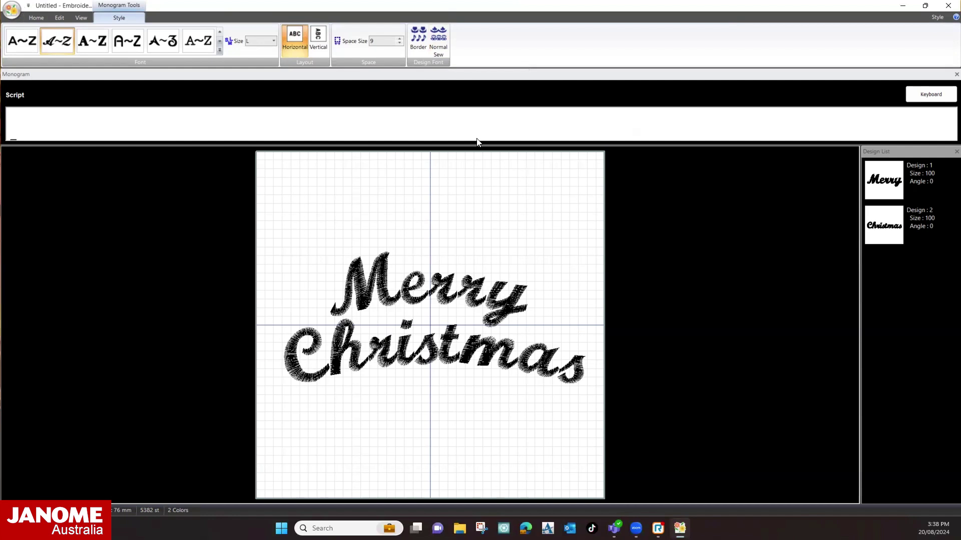
- Add the holly leaf border symbol and move it below 'Christmas'
click(418, 42)
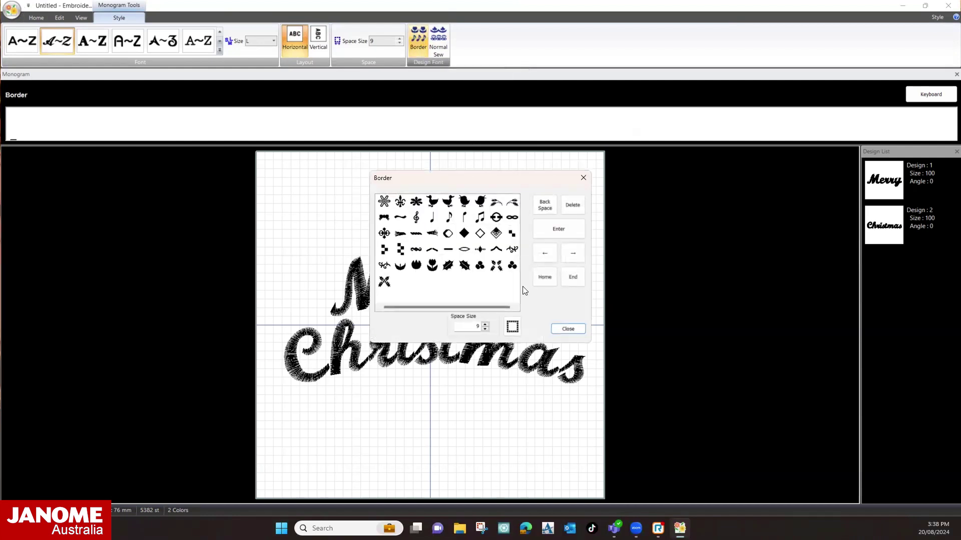
click(496, 265)
click(558, 228)
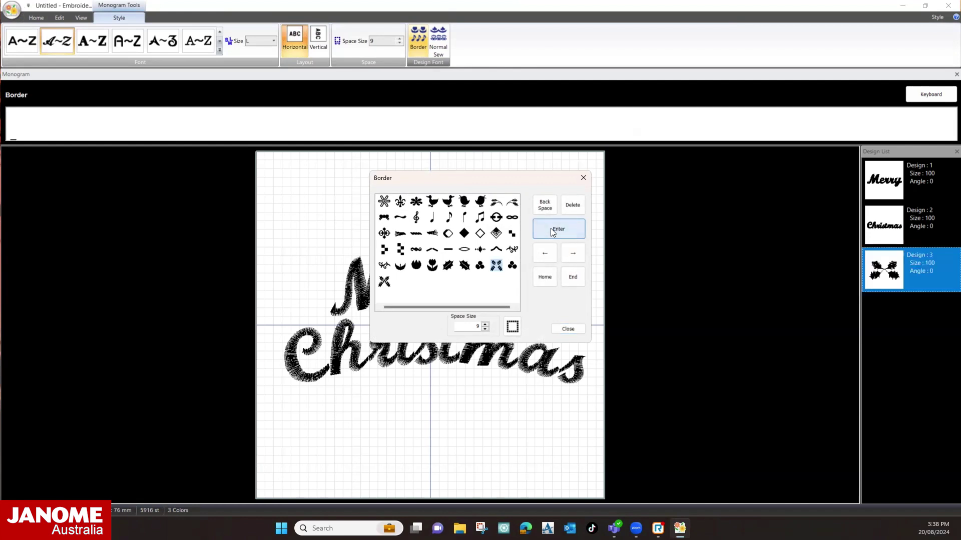
click(568, 329)
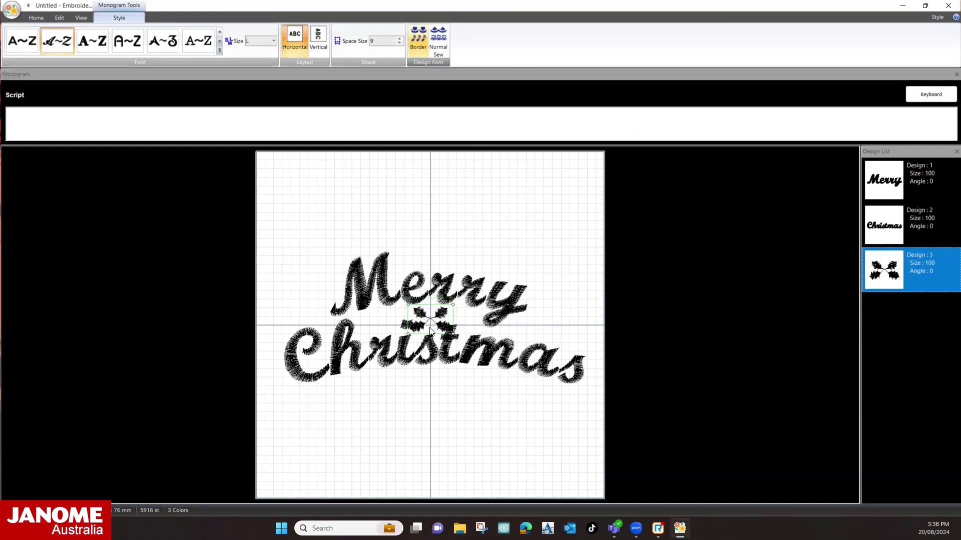
drag(430, 330, 454, 392)
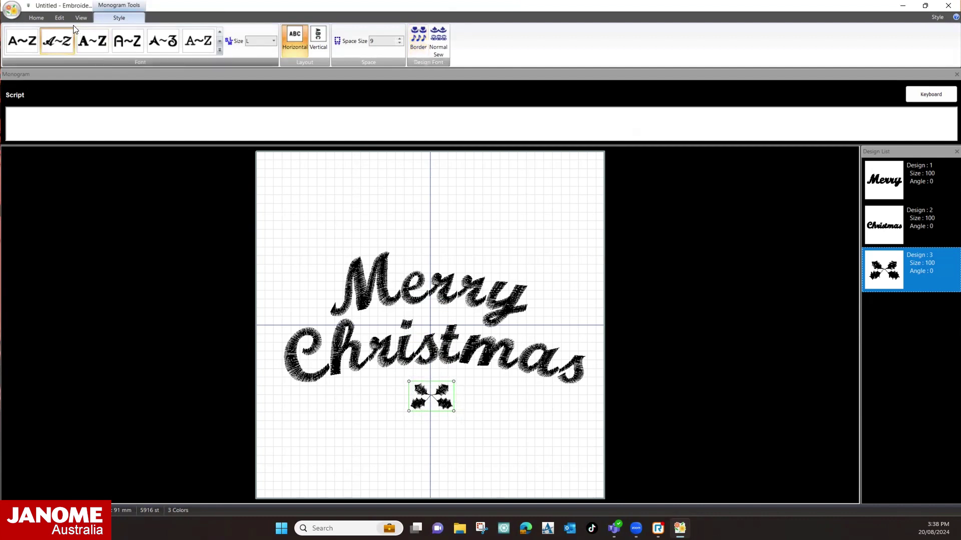
- Colour the holly Bright Green and enlarge it to size 120
click(60, 18)
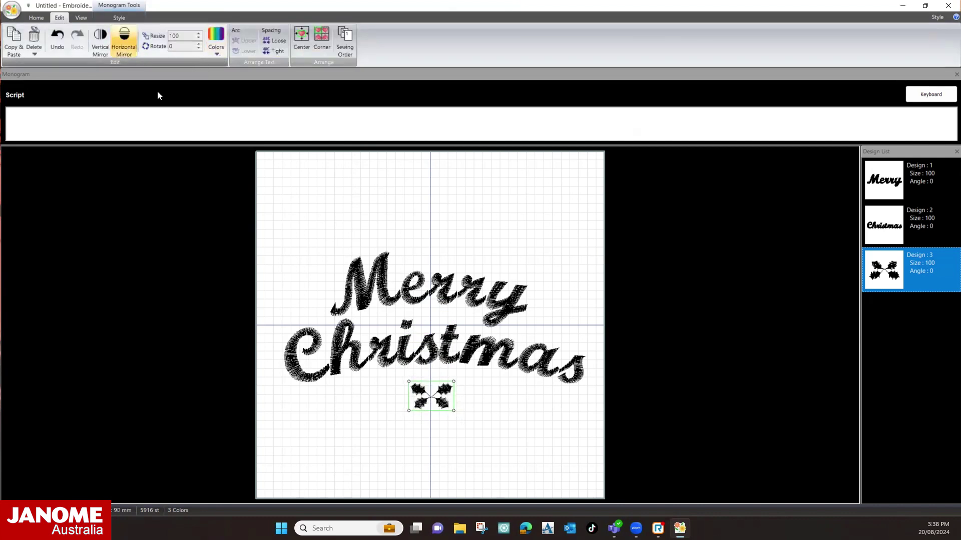
click(215, 38)
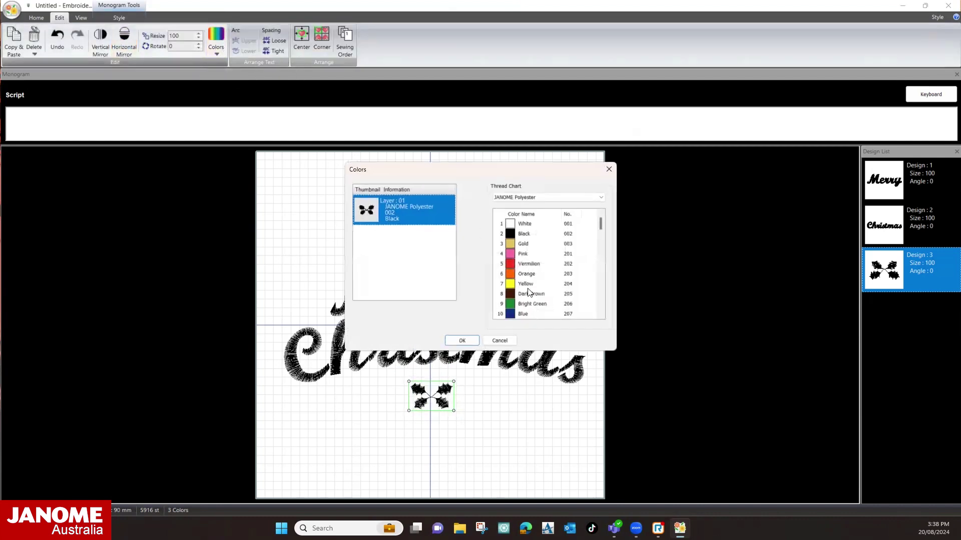
click(515, 306)
click(461, 341)
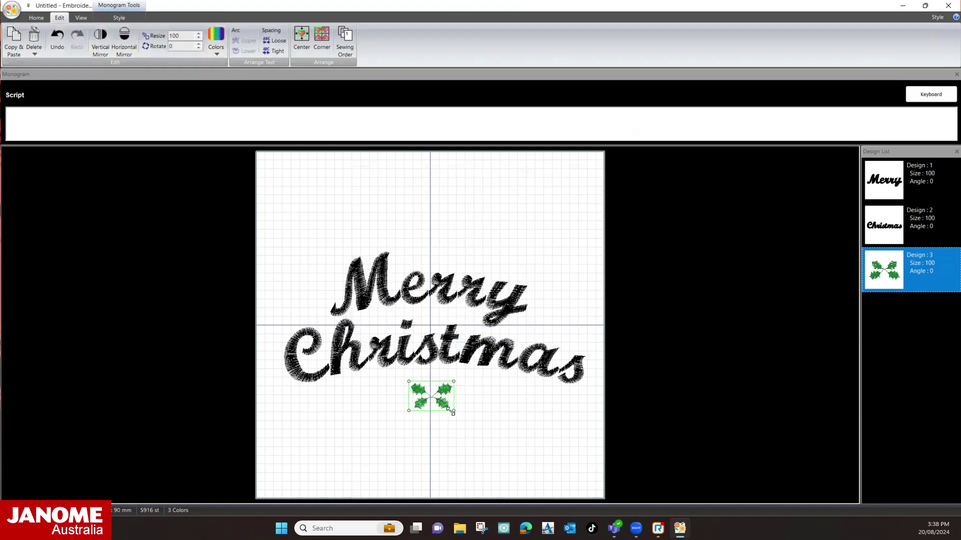
drag(453, 411, 460, 415)
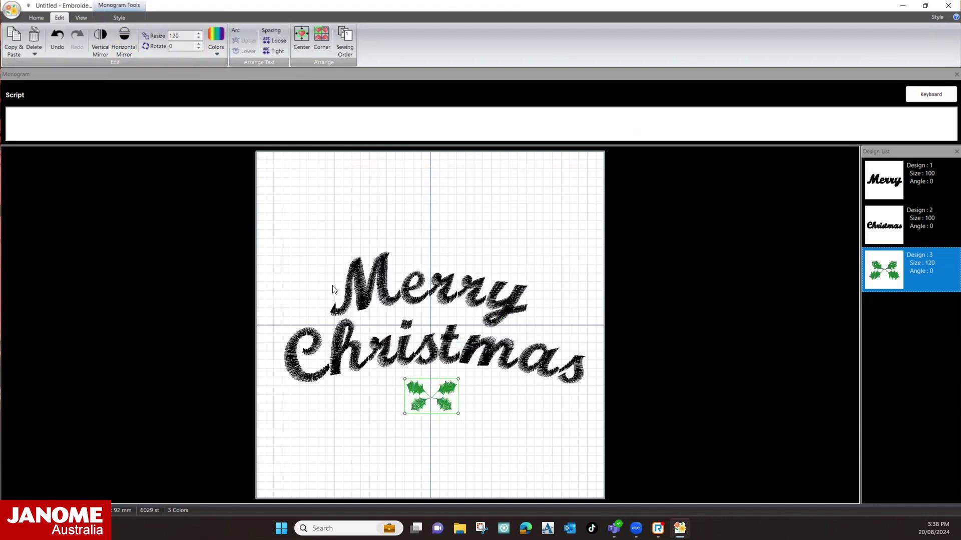
click(481, 406)
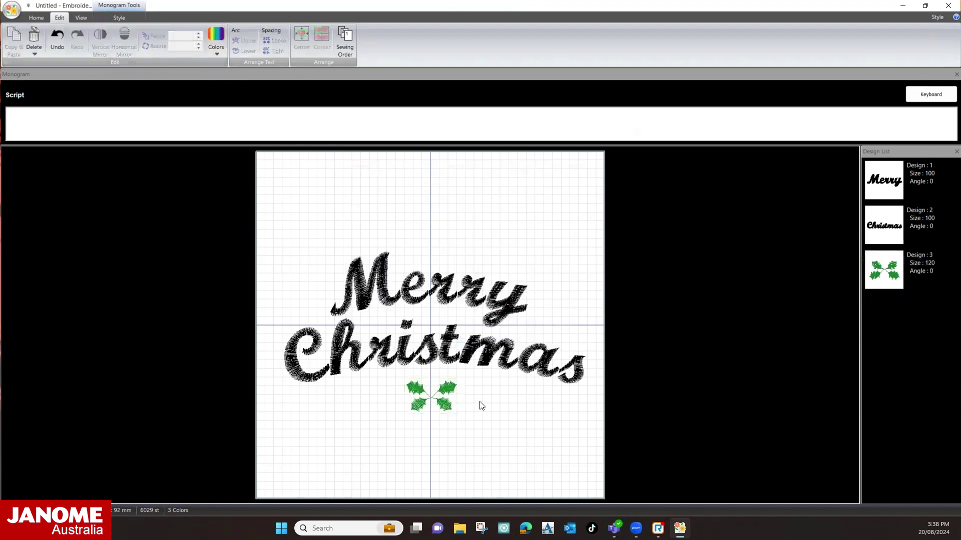
click(36, 18)
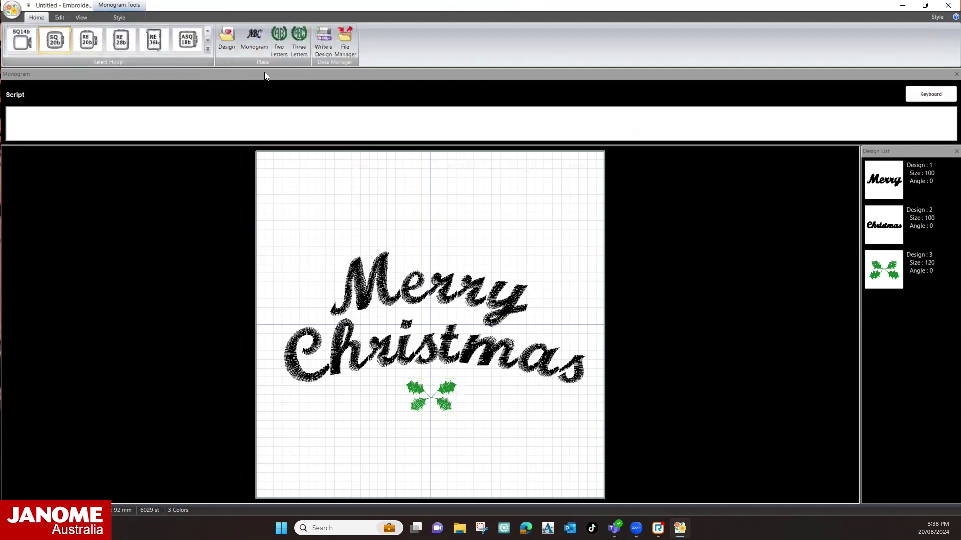
click(259, 33)
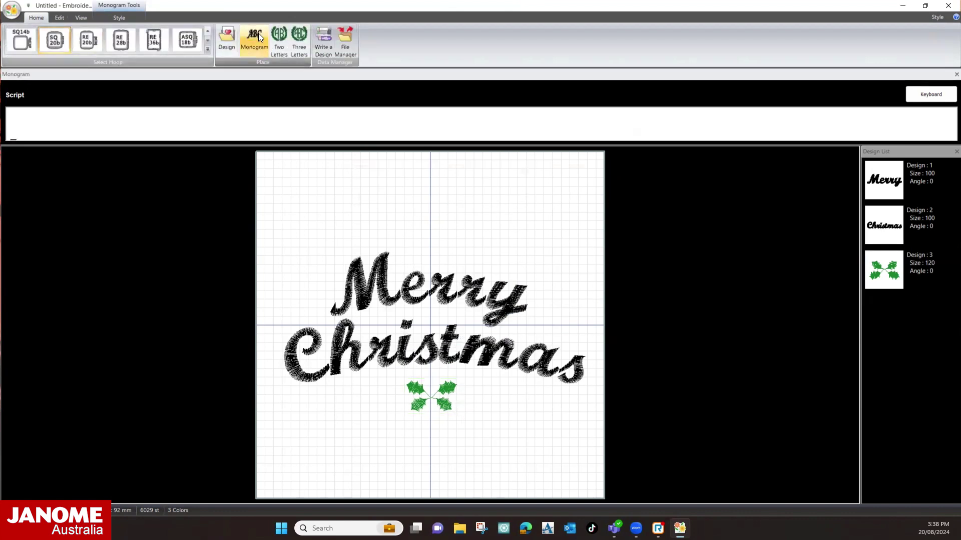
- Add the clover-shaped berry border symbol as a new design below the holly
click(118, 17)
click(423, 33)
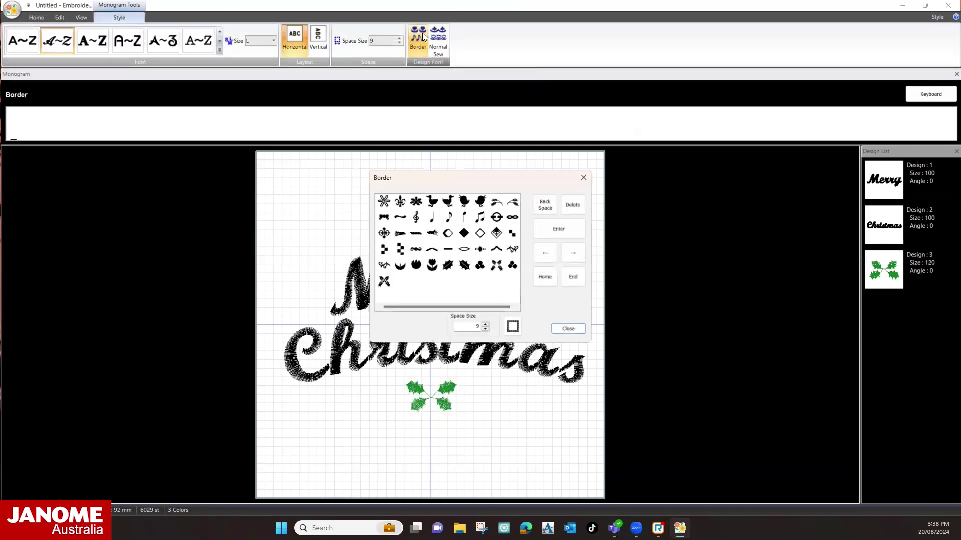
click(512, 266)
click(559, 228)
click(568, 329)
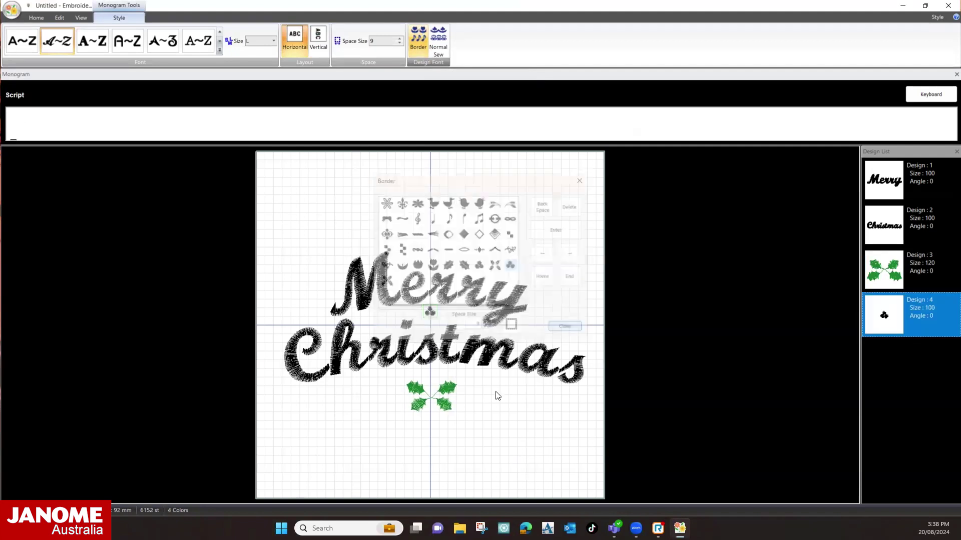
drag(432, 313, 450, 438)
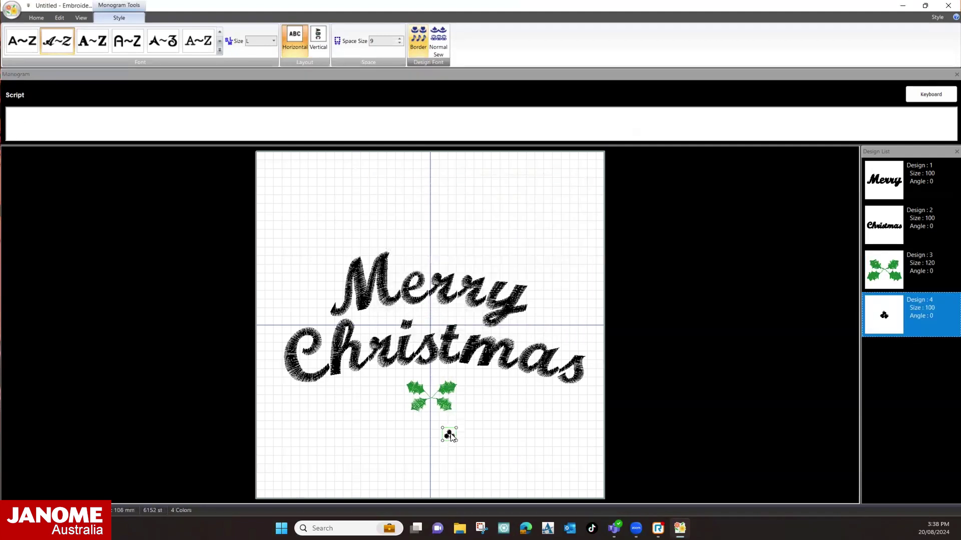
- Resize the berries to 120, colour them Wine Red, and centre them on the holly
click(60, 17)
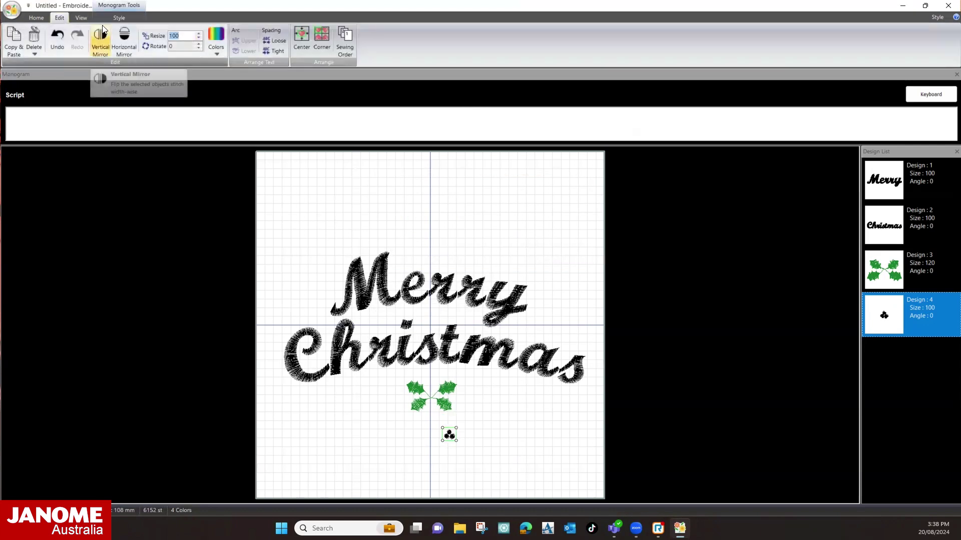
click(198, 33)
click(215, 38)
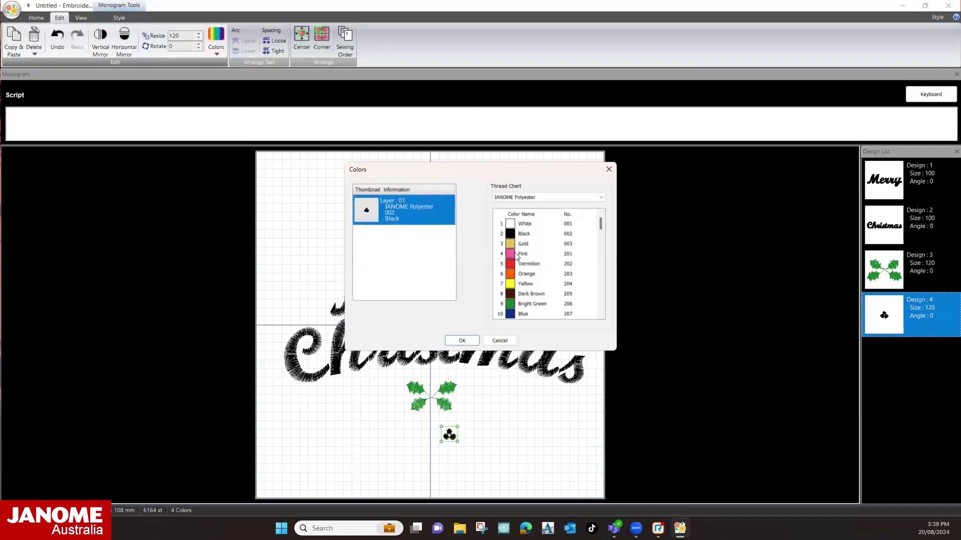
scroll(528, 264, down, 5)
scroll(528, 264, down, 5)
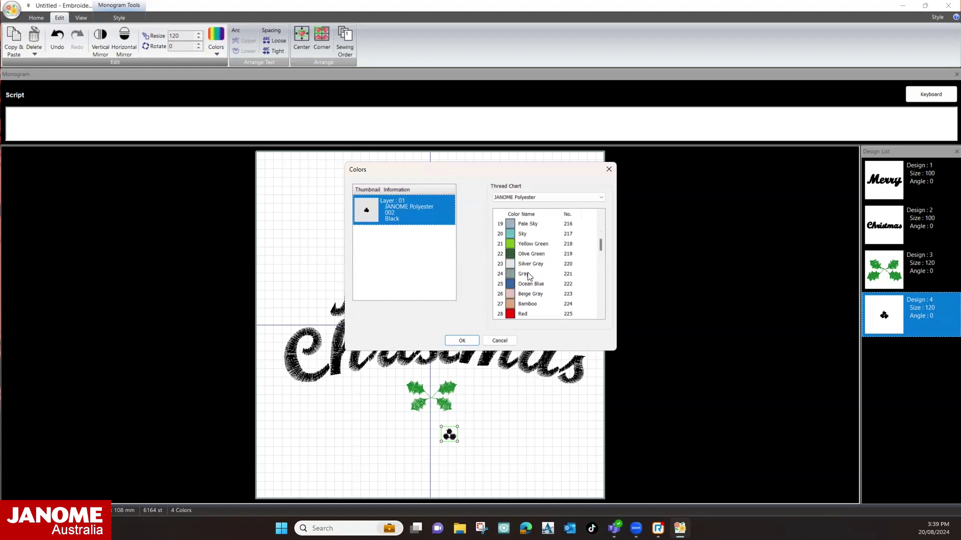
double_click(528, 245)
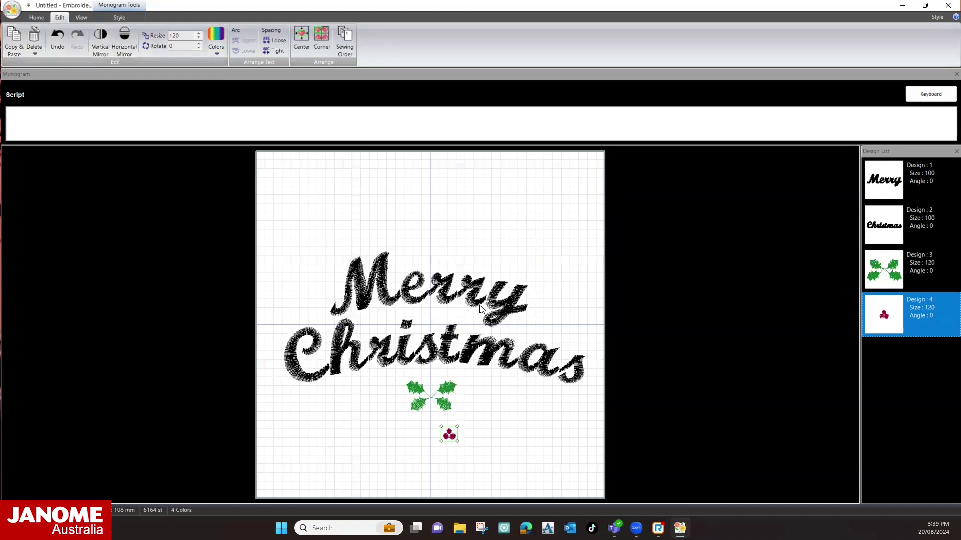
drag(449, 437, 434, 398)
click(461, 413)
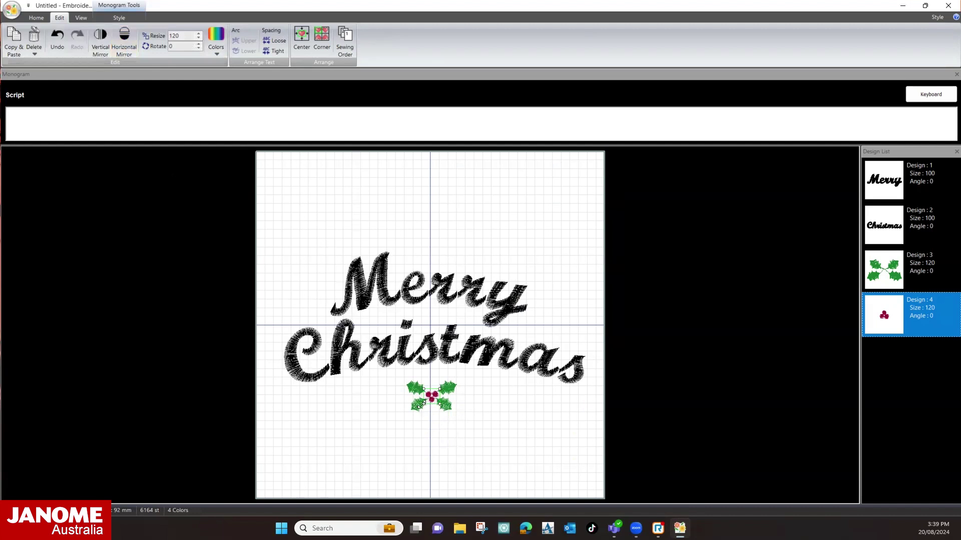
- Zoom in to inspect the four-design layout, fit the hoop, and open the file menu
click(81, 17)
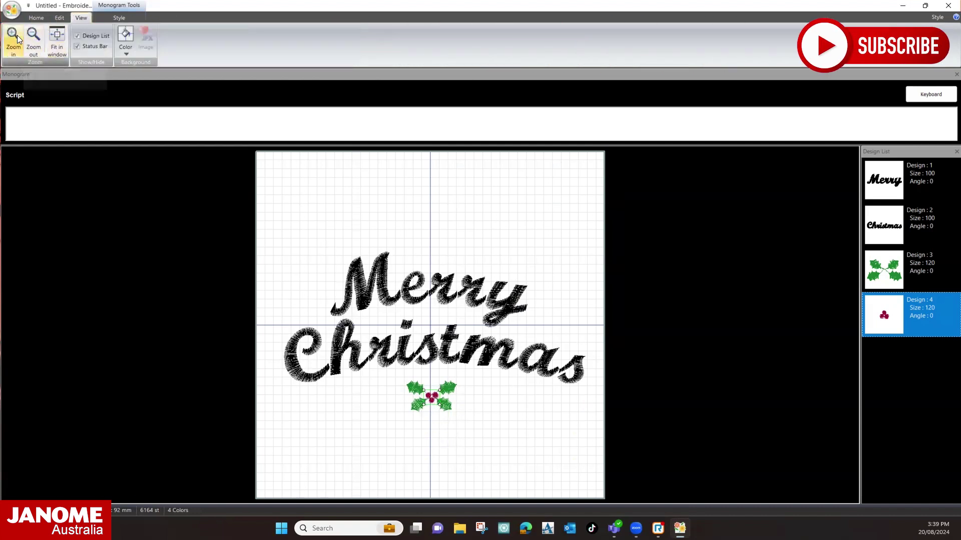
click(13, 36)
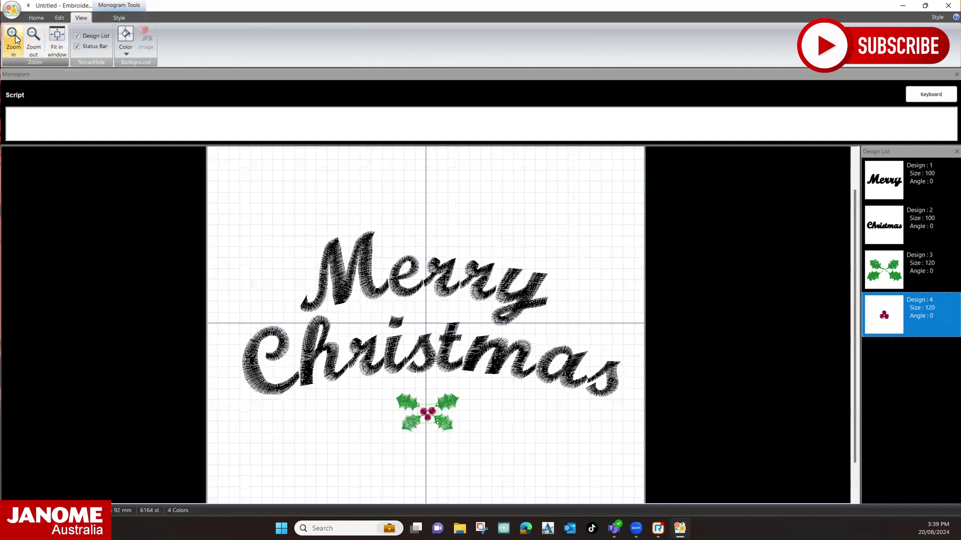
click(14, 36)
scroll(471, 371, down, 1)
scroll(430, 362, down, 2)
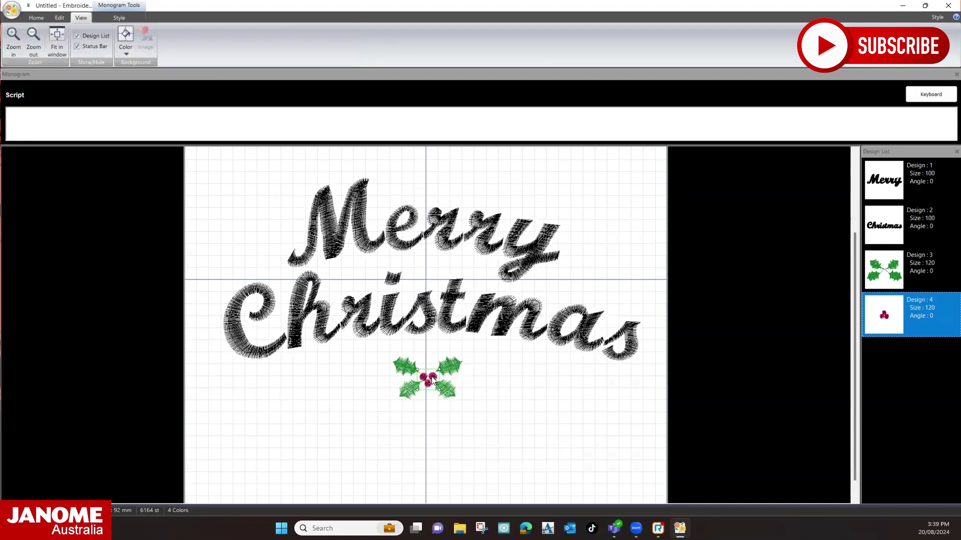
click(507, 375)
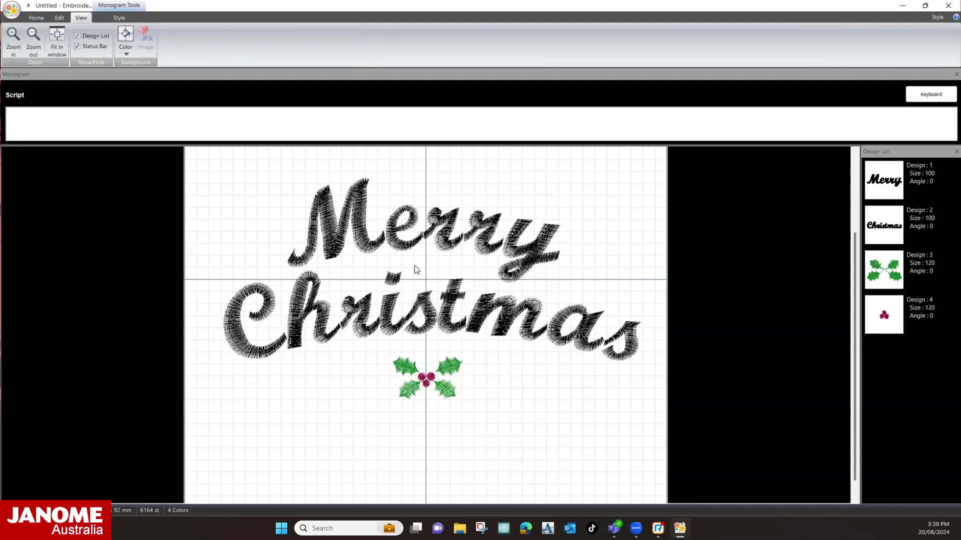
click(56, 42)
click(11, 8)
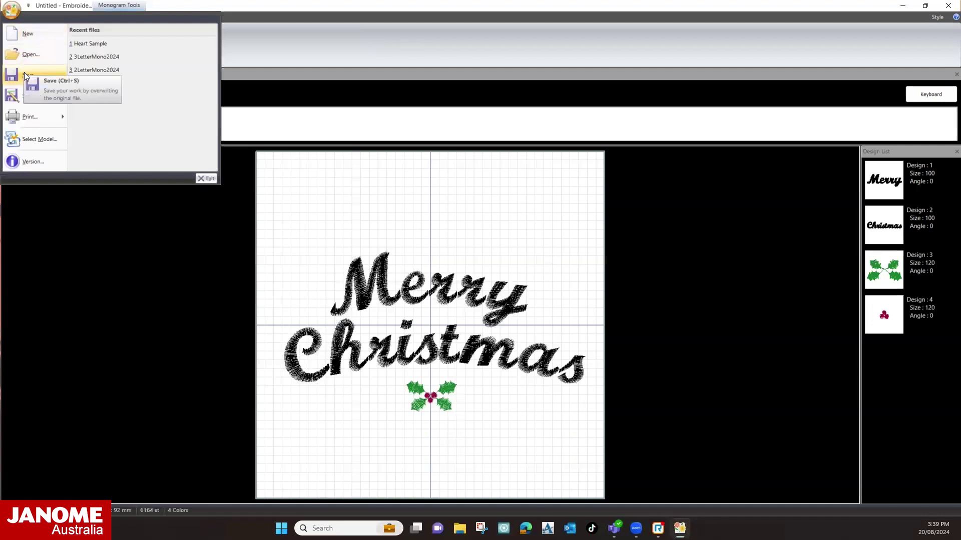
- Open Save As and select the 'Untitled' file name for replacement
click(32, 96)
double_click(494, 379)
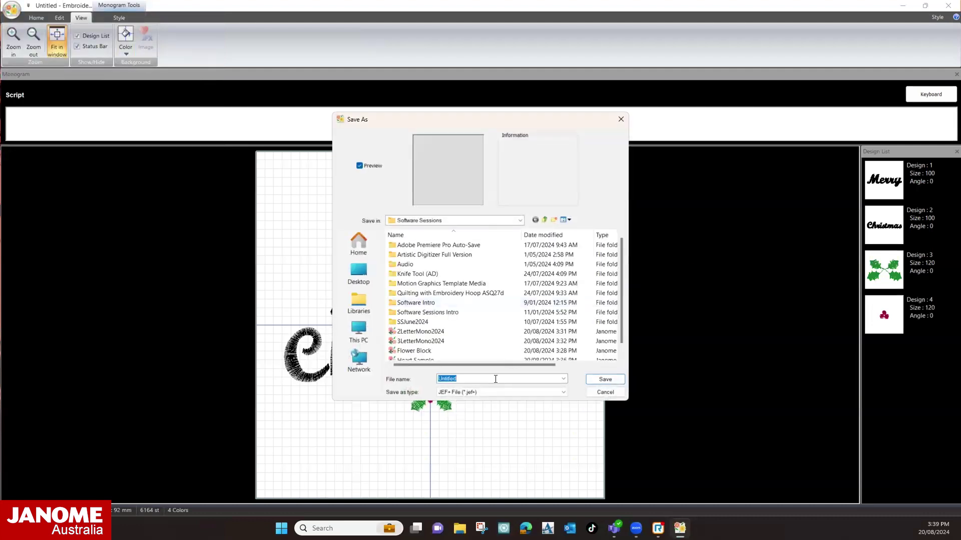
text(MXma)
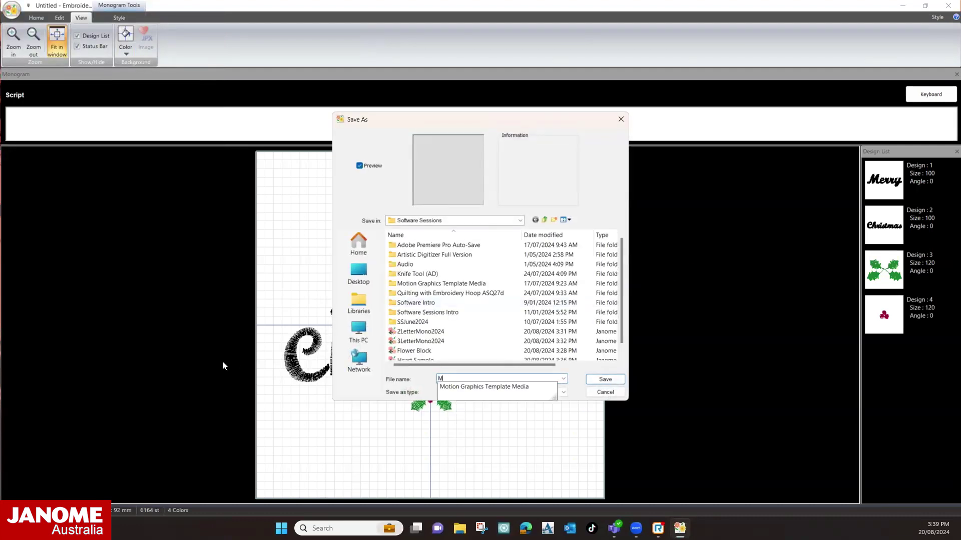